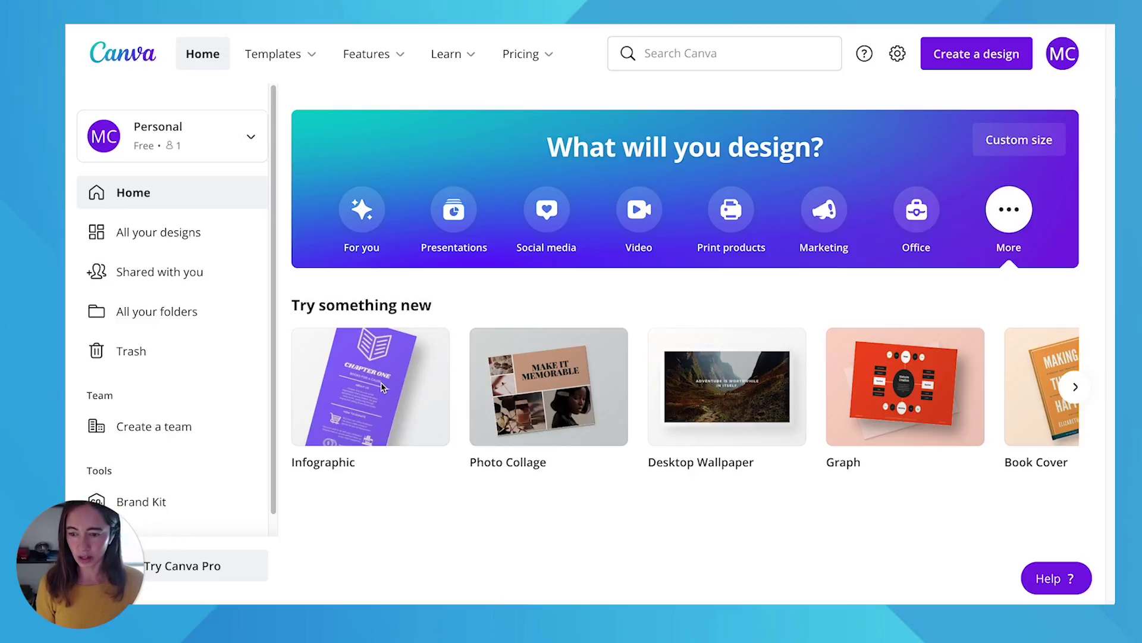
Step: Show the For you design suggestions on the Canva home page
{"action": "left_click", "coordinate": [362, 211]}
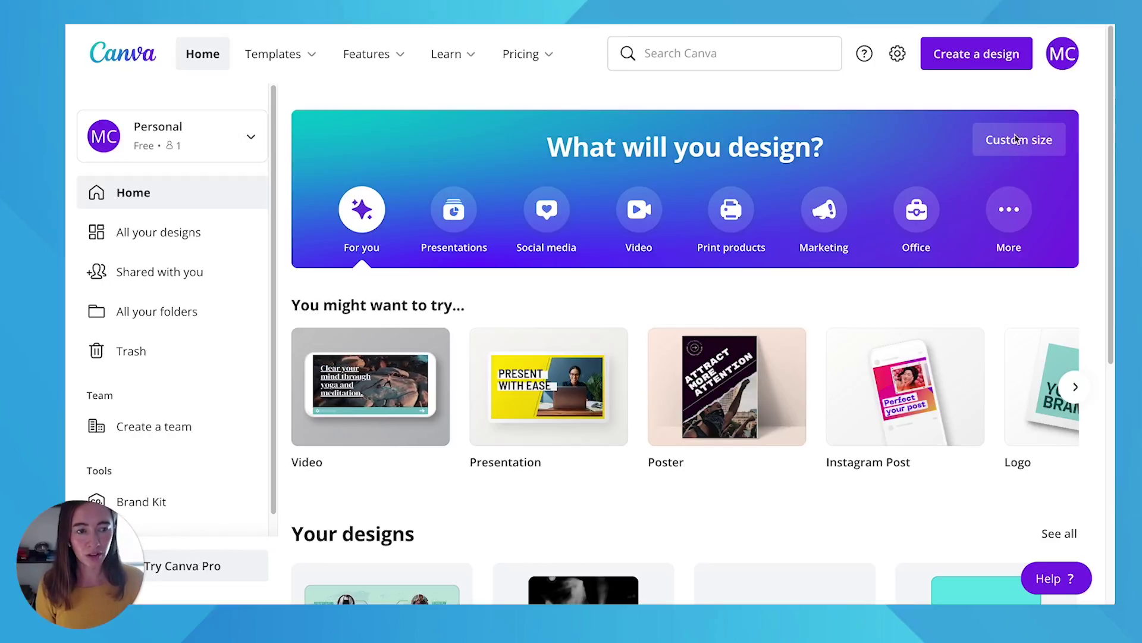
Step: Create a new custom-size Canva design of 1200 × 600 px
{"action": "left_click", "coordinate": [1032, 144]}
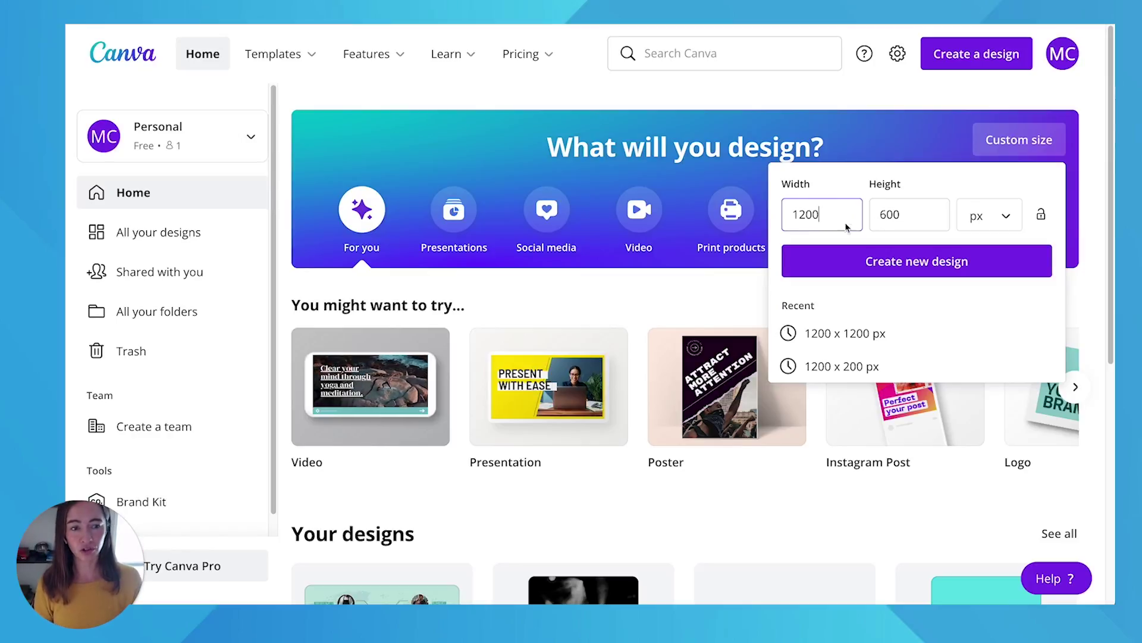
{"action": "type", "text": "1200"}
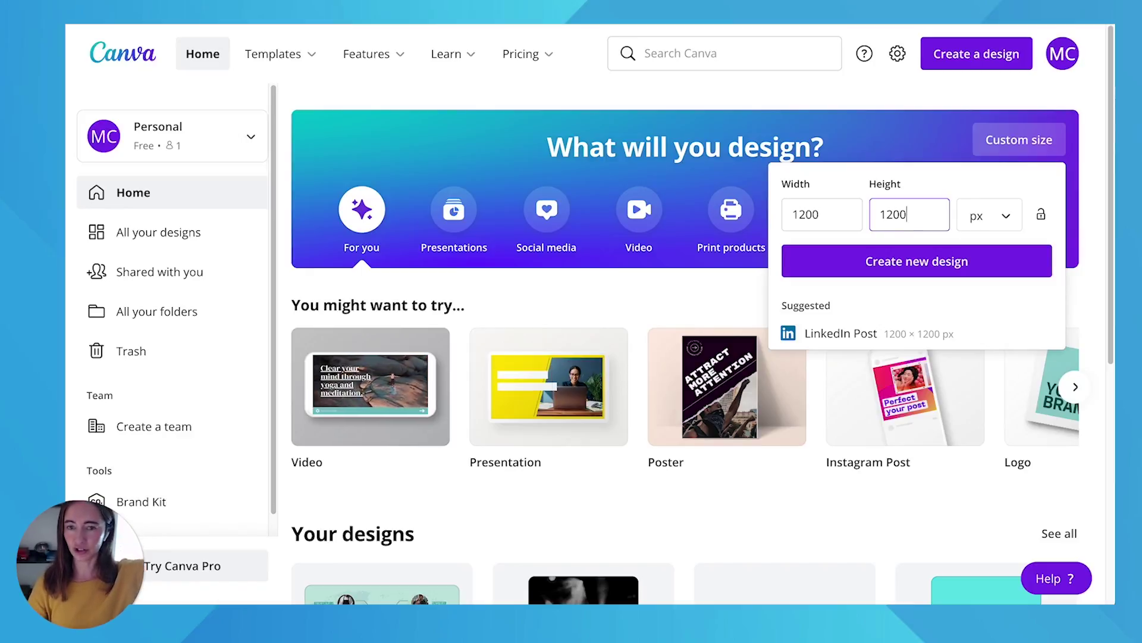
{"action": "left_click_drag", "start_coordinate": [909, 220], "coordinate": [861, 220]}
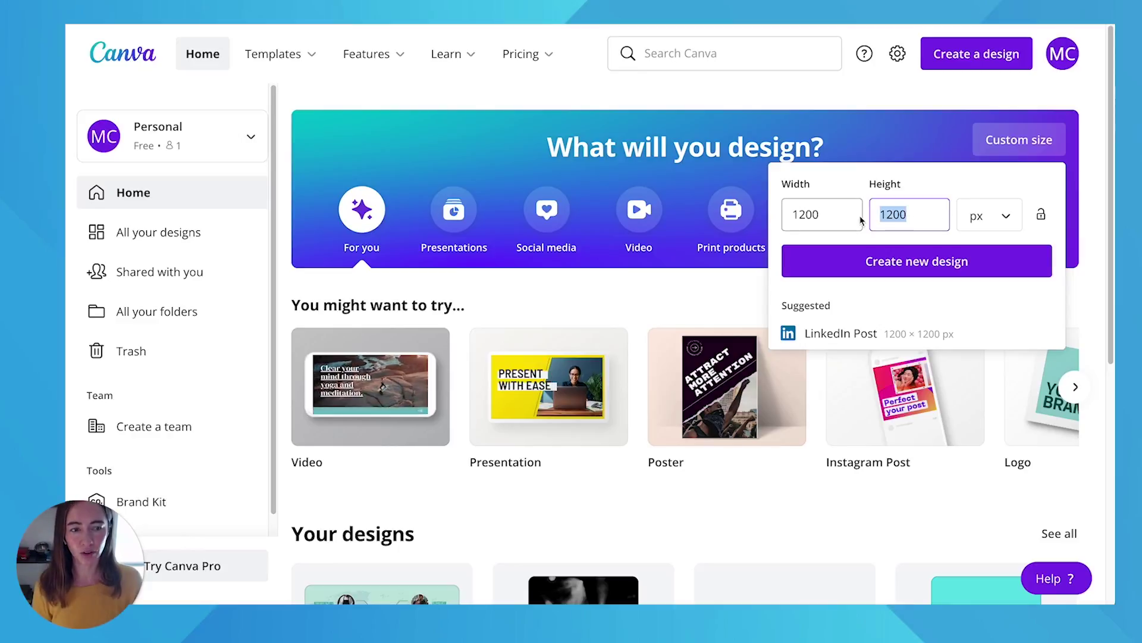
{"action": "type", "text": "60"}
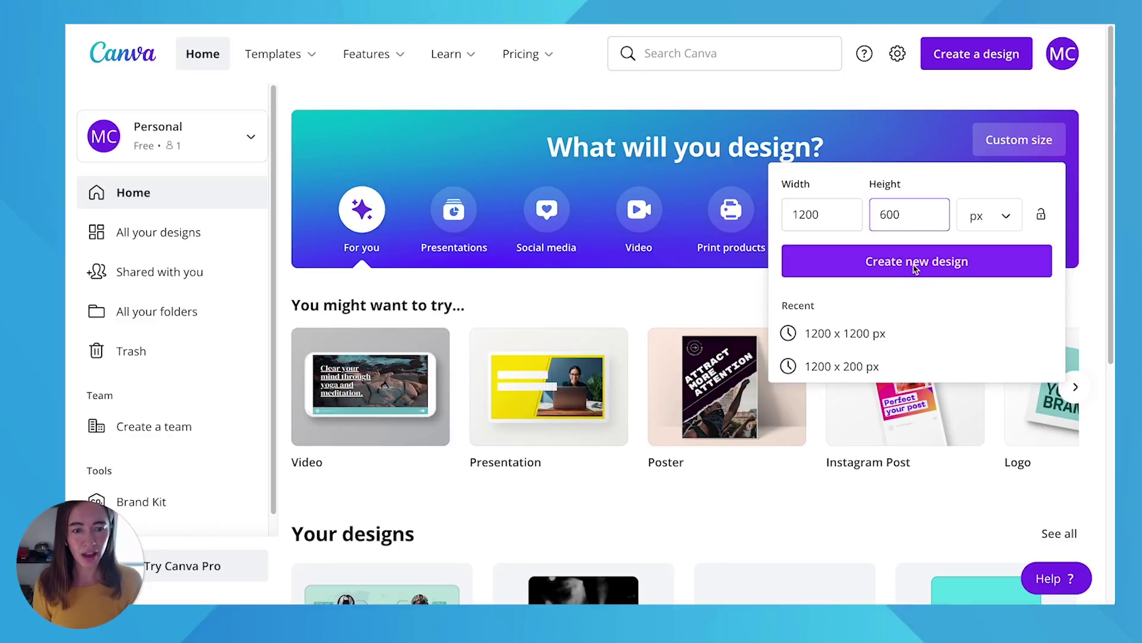
{"action": "left_click", "coordinate": [915, 269]}
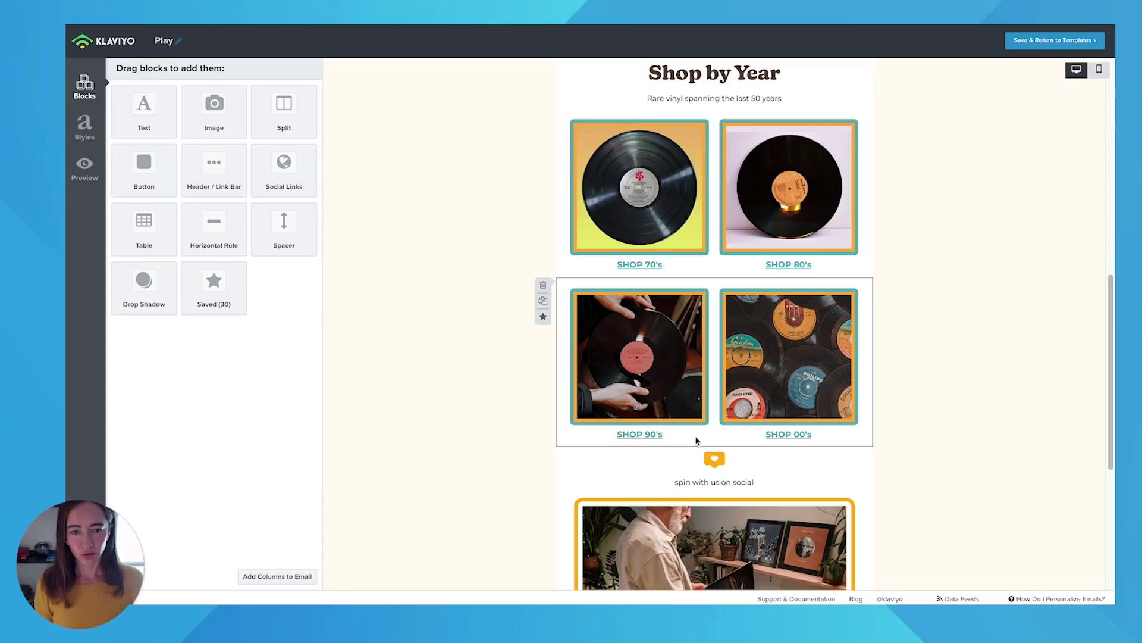
Step: Scroll through the Klaviyo email's Shop by Year record tiles
{"action": "scroll", "coordinate": [695, 432], "scroll_direction": "up", "scroll_amount": 3}
{"action": "scroll", "coordinate": [697, 429], "scroll_direction": "down", "scroll_amount": 2}
{"action": "scroll", "coordinate": [697, 428], "scroll_direction": "down", "scroll_amount": 1}
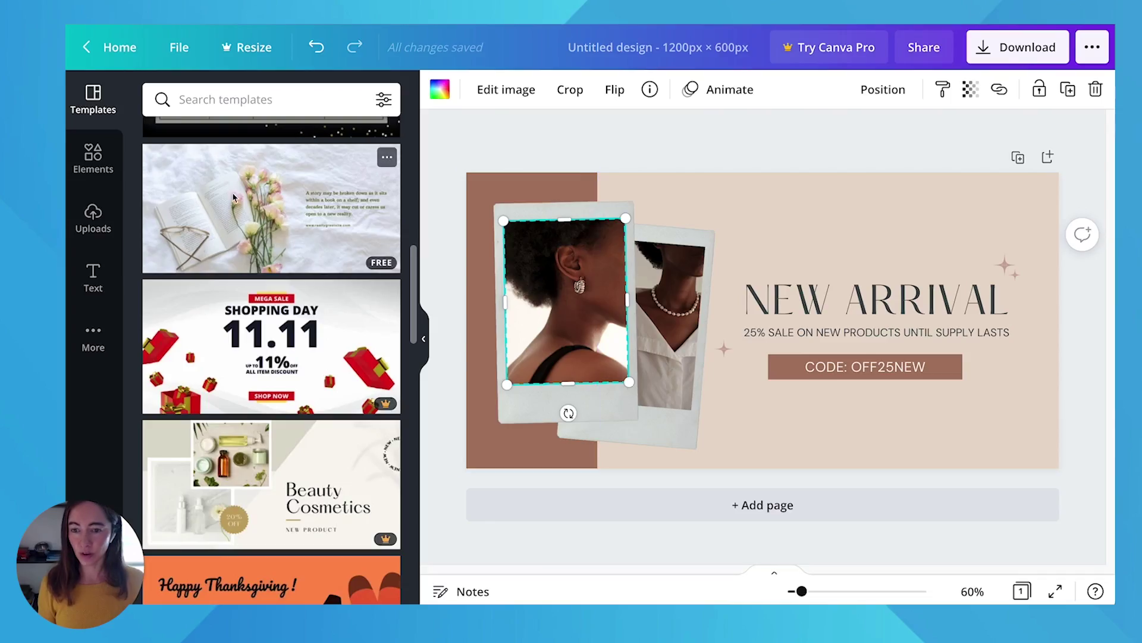
Step: Try the Burger Country template on the banner, then browse the other templates
{"action": "scroll", "coordinate": [288, 358], "scroll_direction": "up", "scroll_amount": 5}
{"action": "left_click", "coordinate": [288, 358]}
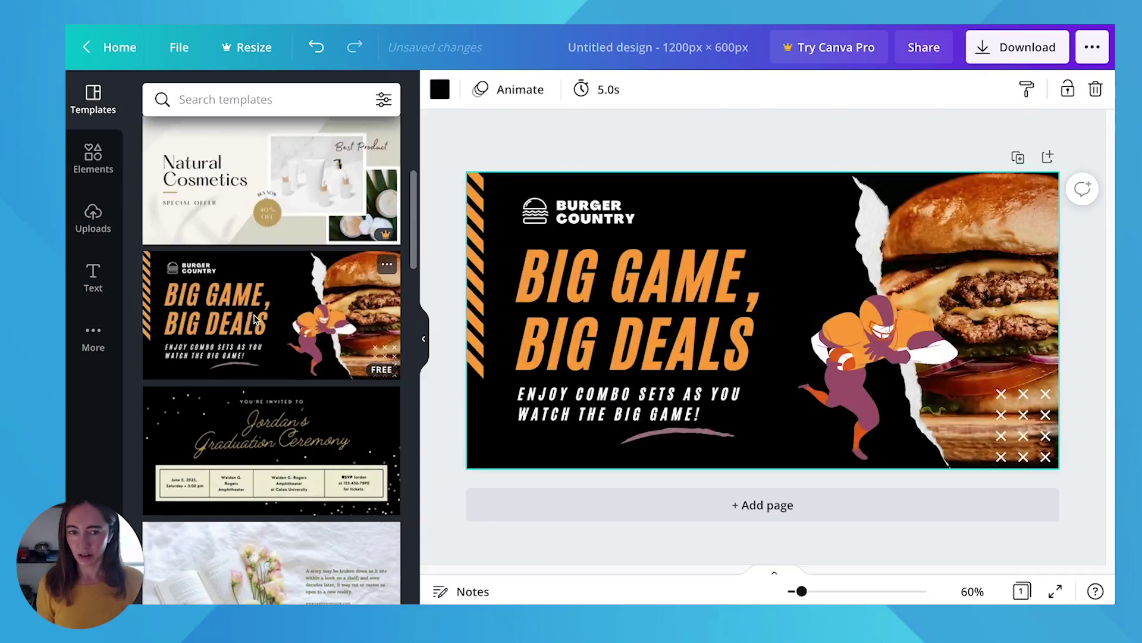
{"action": "scroll", "coordinate": [328, 312], "scroll_direction": "up", "scroll_amount": 5}
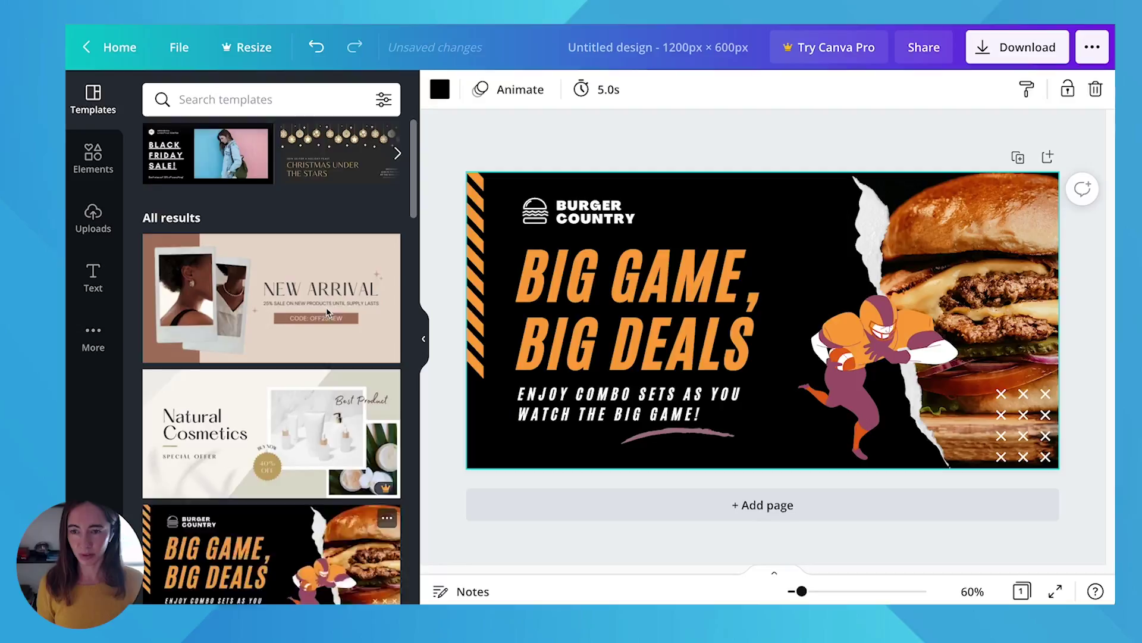
{"action": "scroll", "coordinate": [317, 338], "scroll_direction": "down", "scroll_amount": 1}
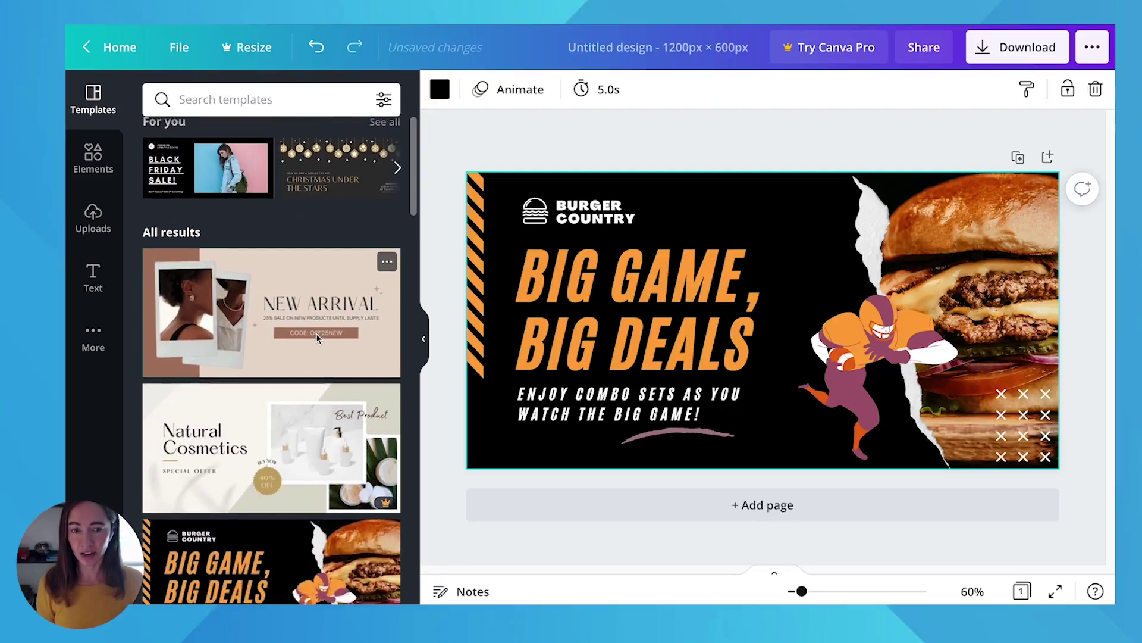
{"action": "scroll", "coordinate": [328, 457], "scroll_direction": "down", "scroll_amount": 1}
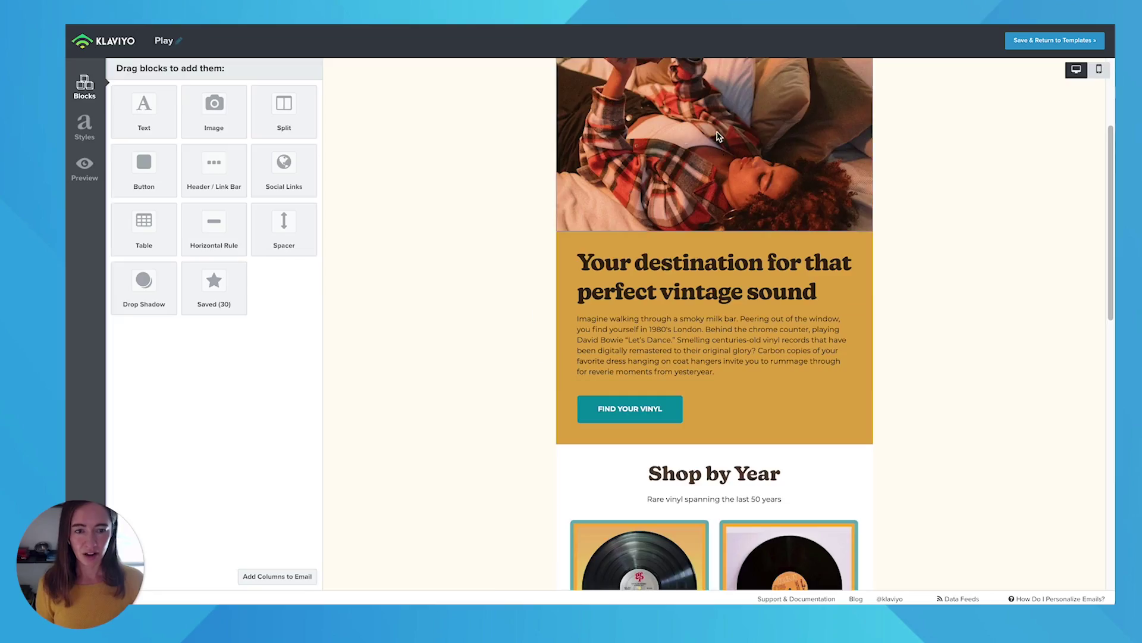
{"action": "scroll", "coordinate": [548, 324], "scroll_direction": "up", "scroll_amount": 3}
{"action": "scroll", "coordinate": [551, 336], "scroll_direction": "down", "scroll_amount": 4}
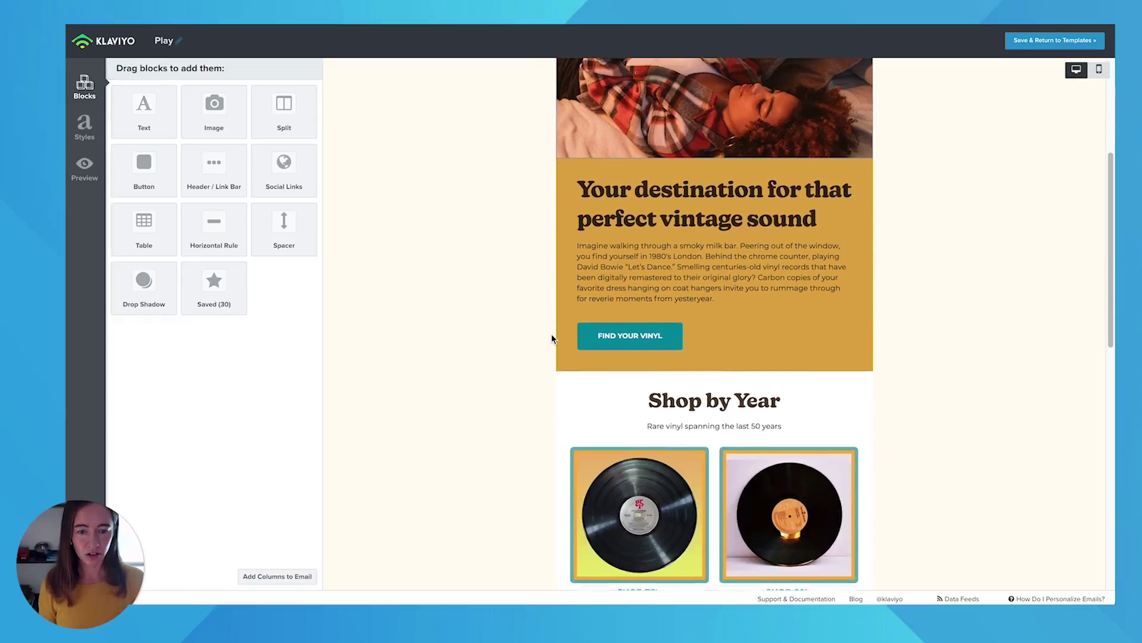
{"action": "scroll", "coordinate": [551, 338], "scroll_direction": "down", "scroll_amount": 3}
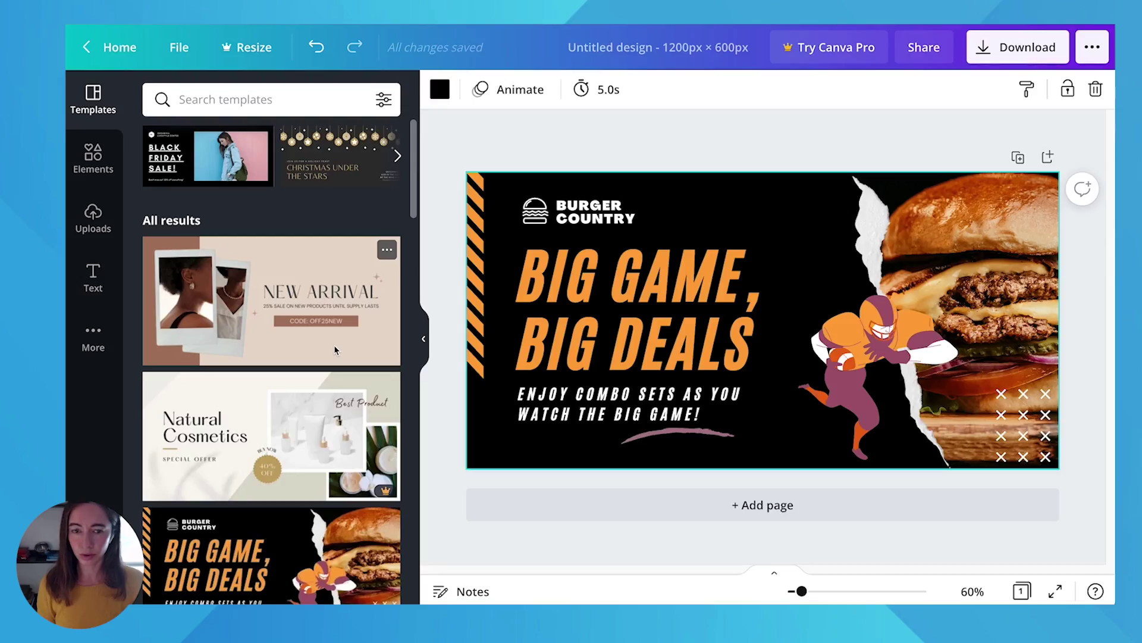
{"action": "scroll", "coordinate": [334, 344], "scroll_direction": "down", "scroll_amount": 5}
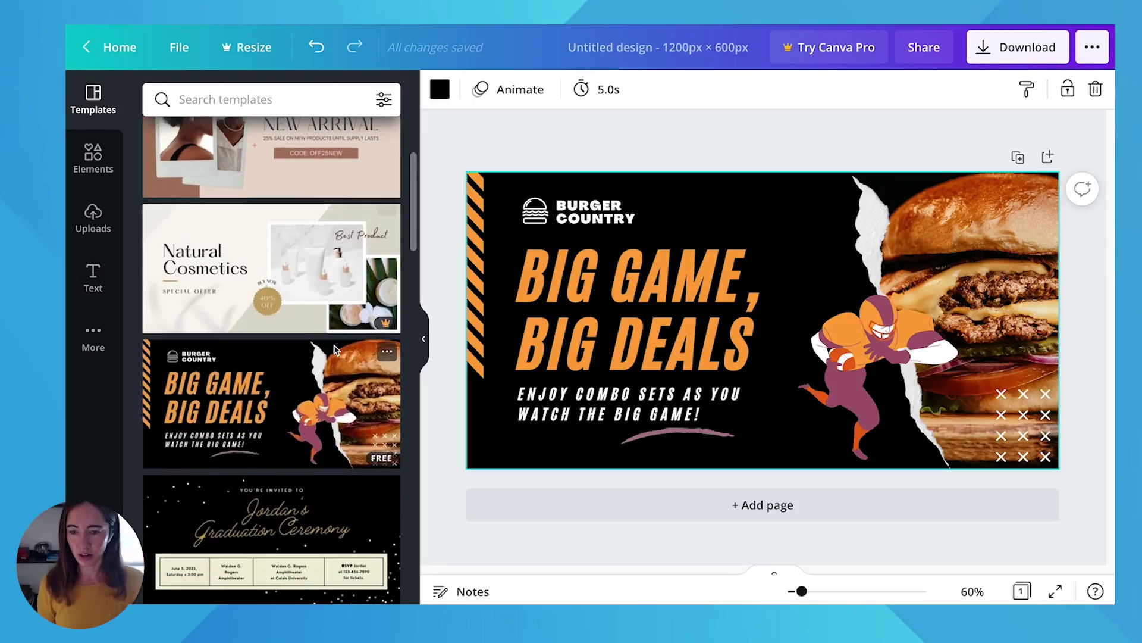
{"action": "scroll", "coordinate": [335, 349], "scroll_direction": "down", "scroll_amount": 6}
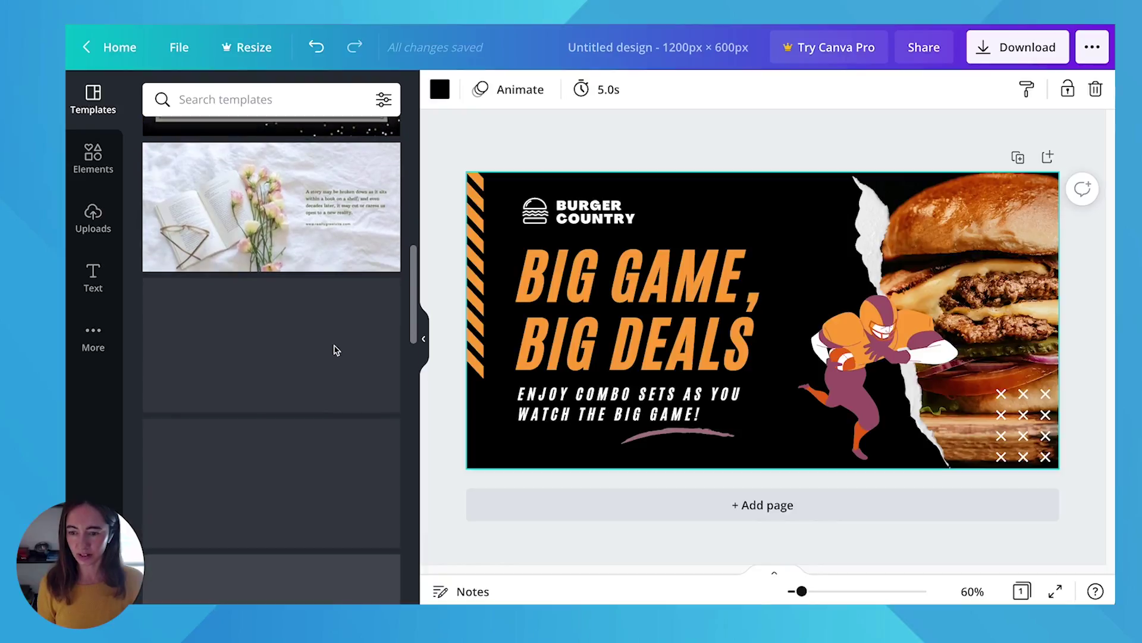
{"action": "scroll", "coordinate": [334, 350], "scroll_direction": "down", "scroll_amount": 3}
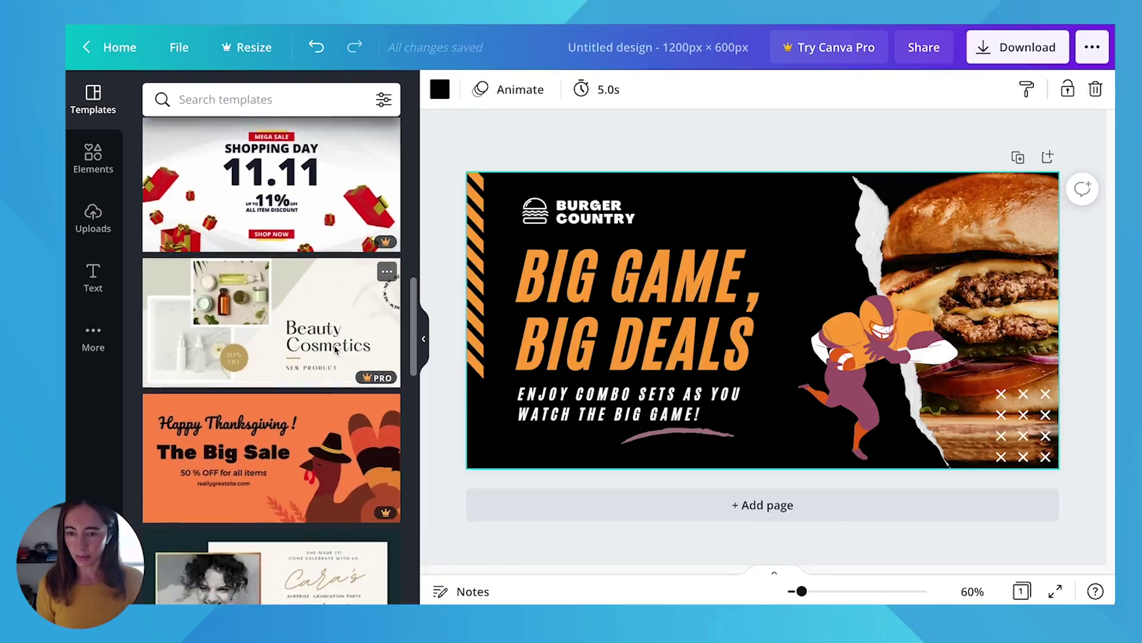
{"action": "scroll", "coordinate": [334, 349], "scroll_direction": "down", "scroll_amount": 9}
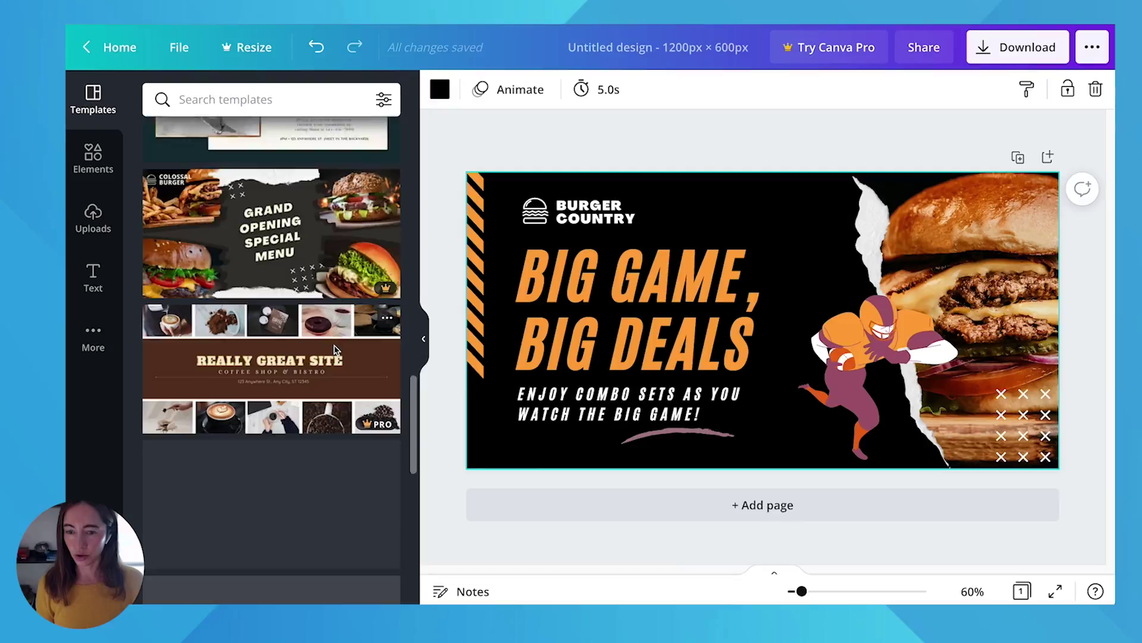
{"action": "scroll", "coordinate": [327, 417], "scroll_direction": "up", "scroll_amount": 20}
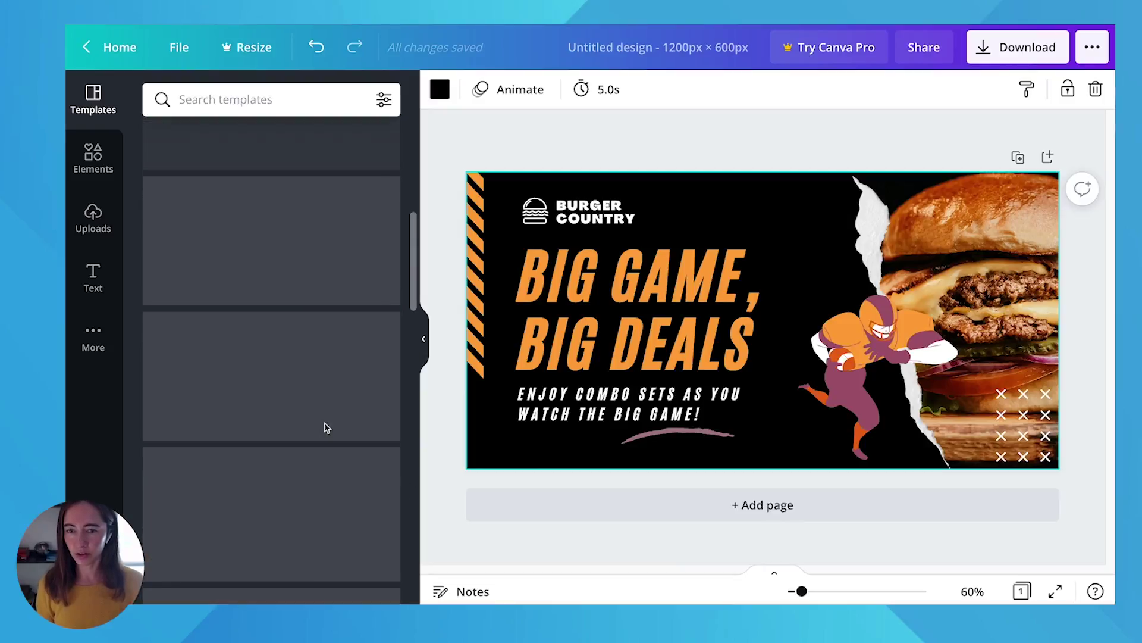
Step: Apply the New Arrival template and change its heading to NEW RECORDS in Poppins Bold, moved up
{"action": "left_click", "coordinate": [275, 338]}
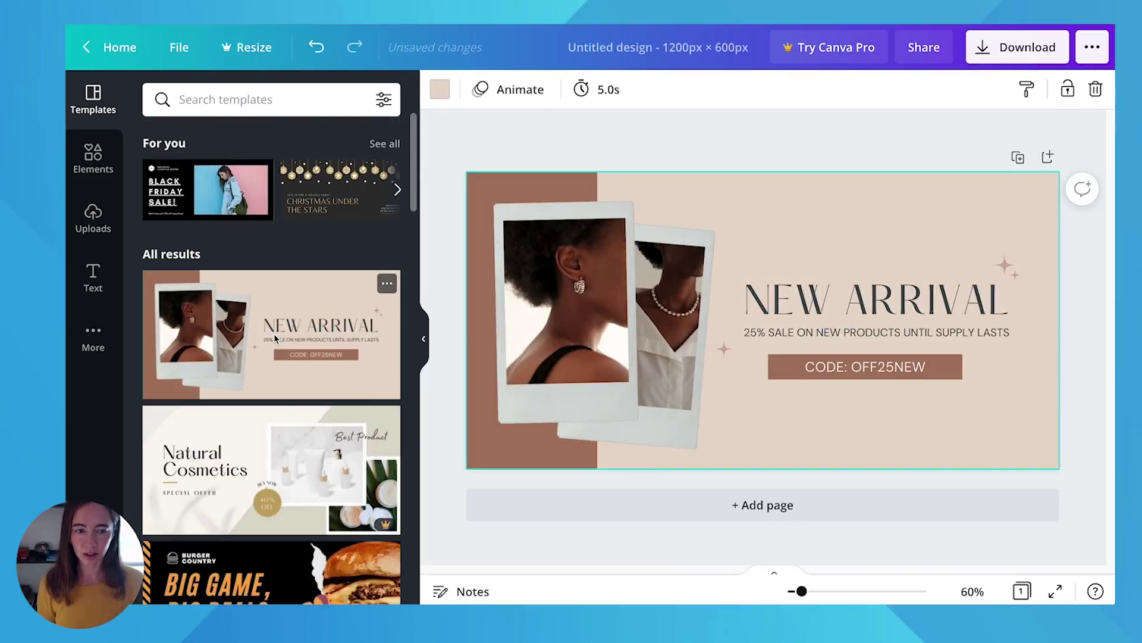
{"action": "double_click", "coordinate": [836, 308]}
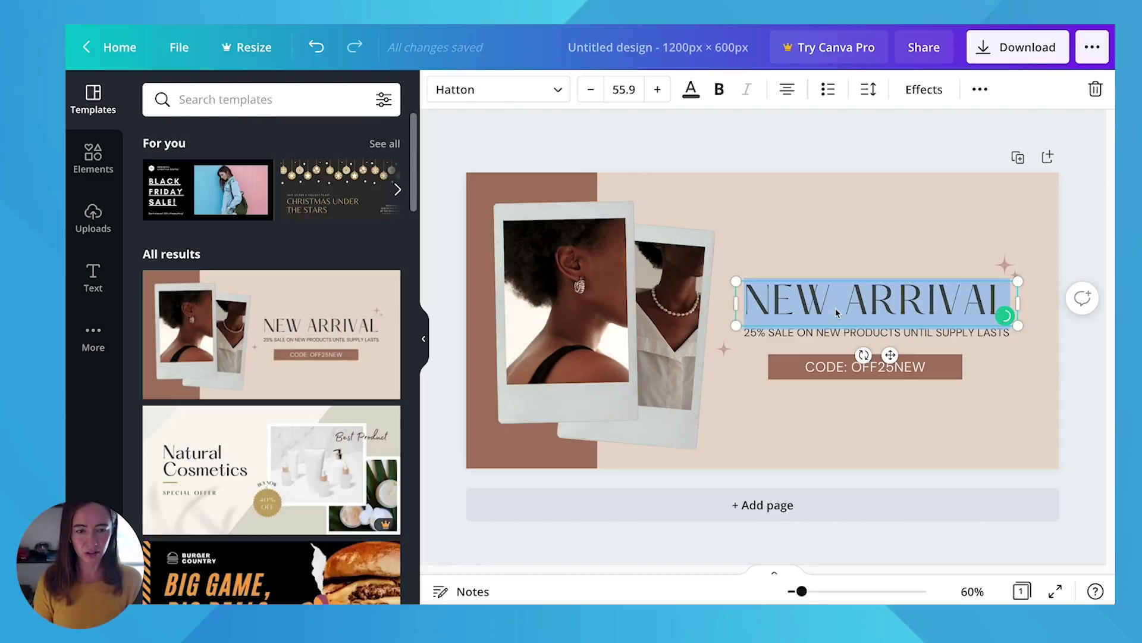
{"action": "type", "text": "NEW RECORDS"}
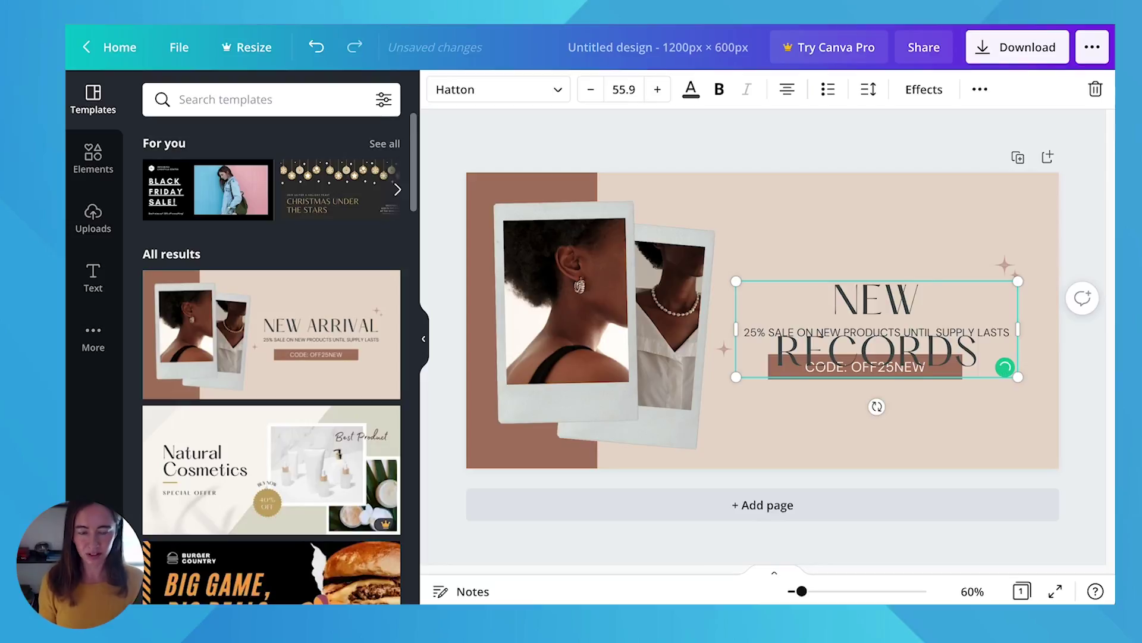
{"action": "key", "text": "ctrl+a"}
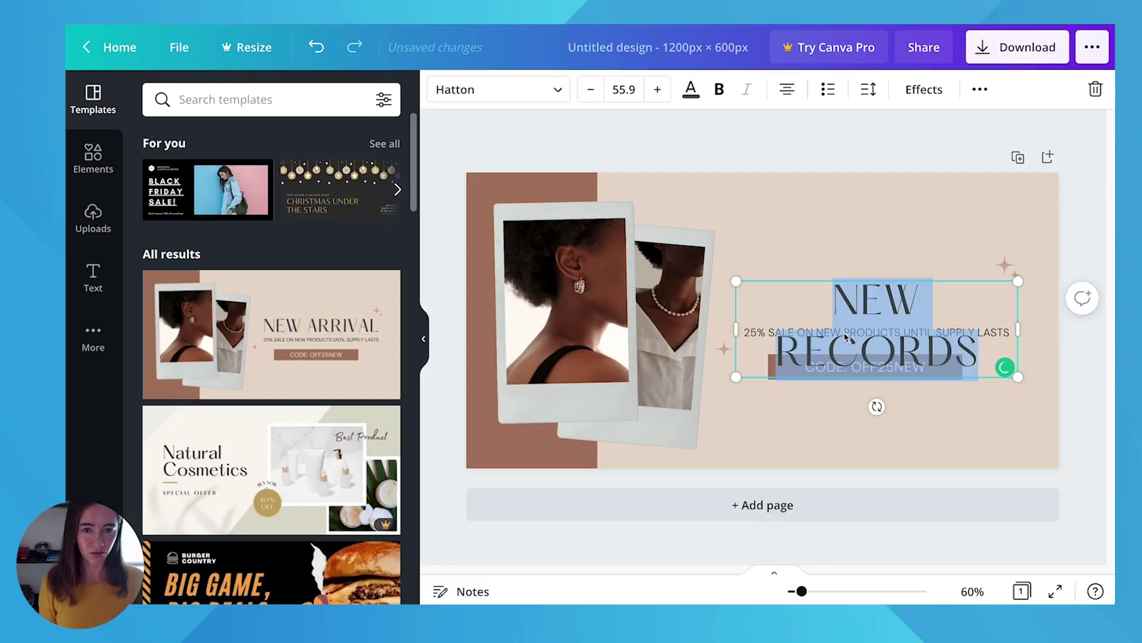
{"action": "left_click", "coordinate": [557, 99]}
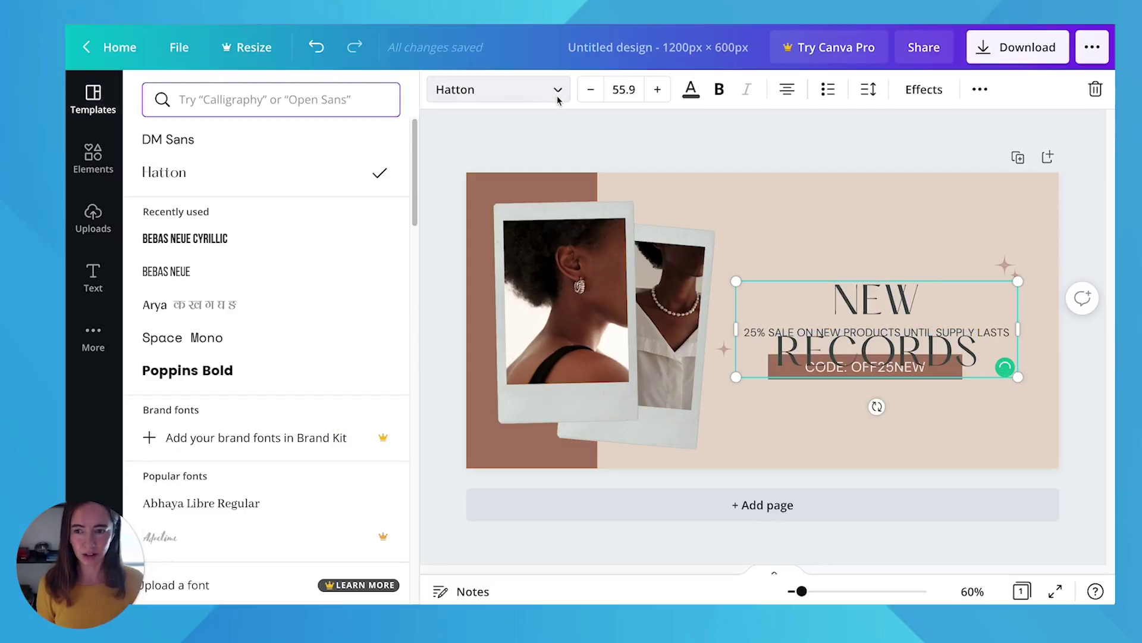
{"action": "left_click", "coordinate": [188, 370]}
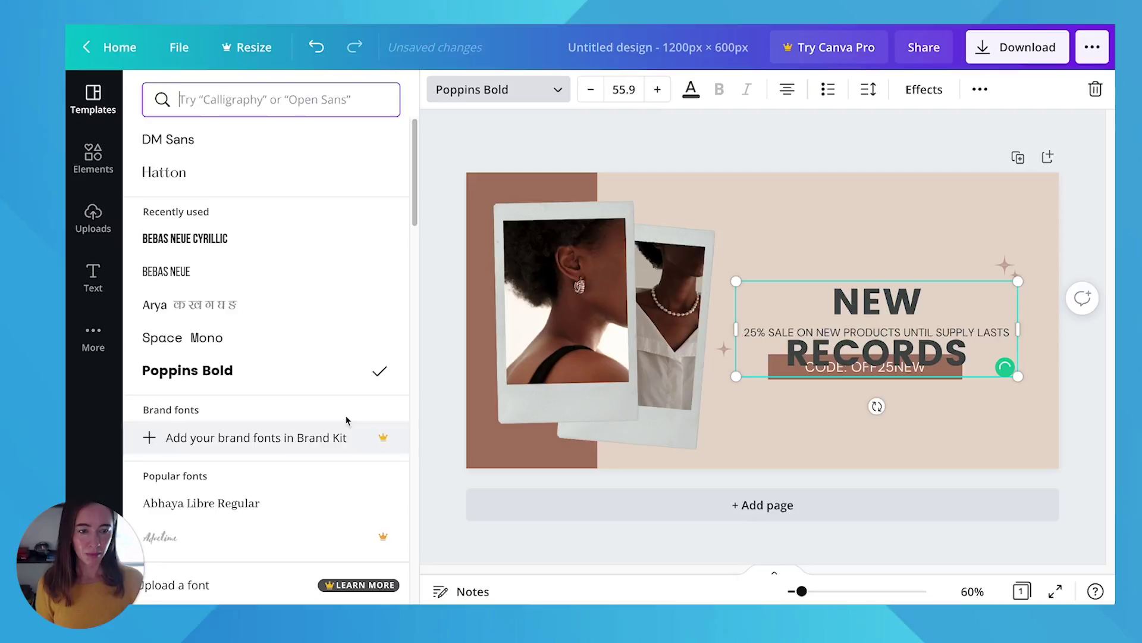
{"action": "key", "text": "Escape"}
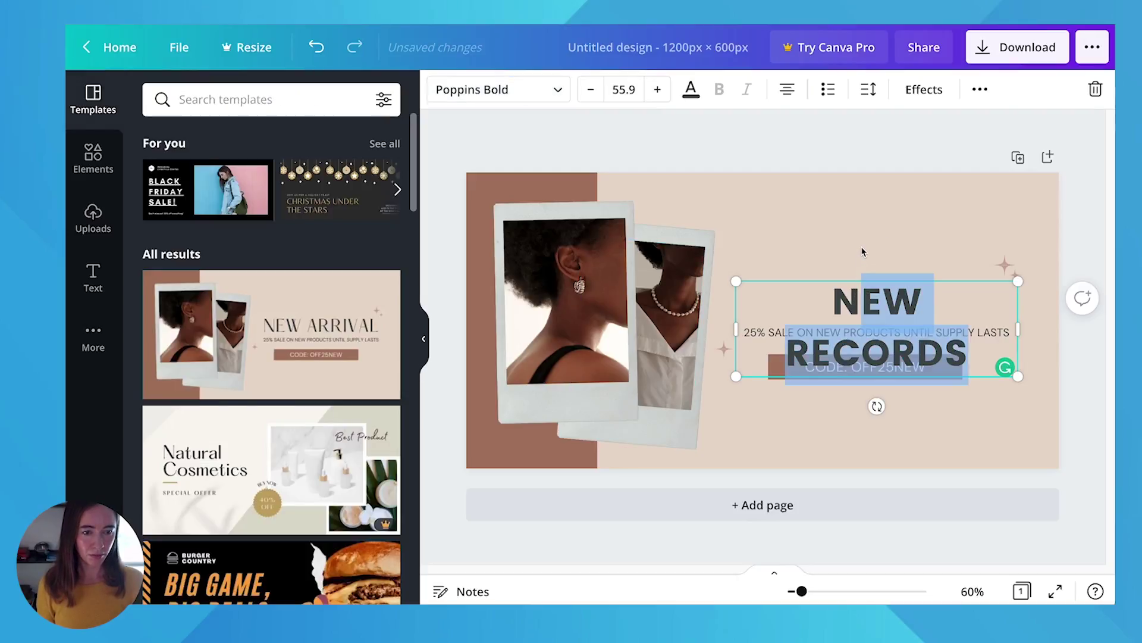
{"action": "left_click", "coordinate": [862, 252]}
{"action": "left_click_drag", "start_coordinate": [862, 301], "coordinate": [865, 243]}
Step: Replace the discount code text in the button with SHOP NOW
{"action": "left_click", "coordinate": [833, 332]}
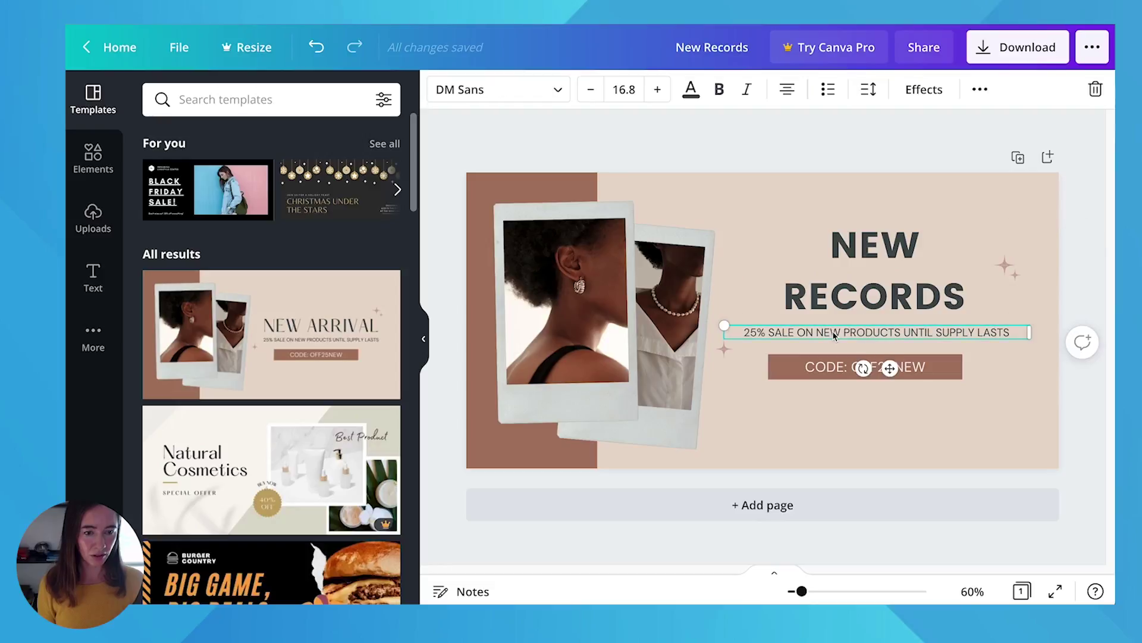
{"action": "left_click", "coordinate": [832, 332]}
{"action": "left_click", "coordinate": [821, 367]}
{"action": "left_click", "coordinate": [821, 367]}
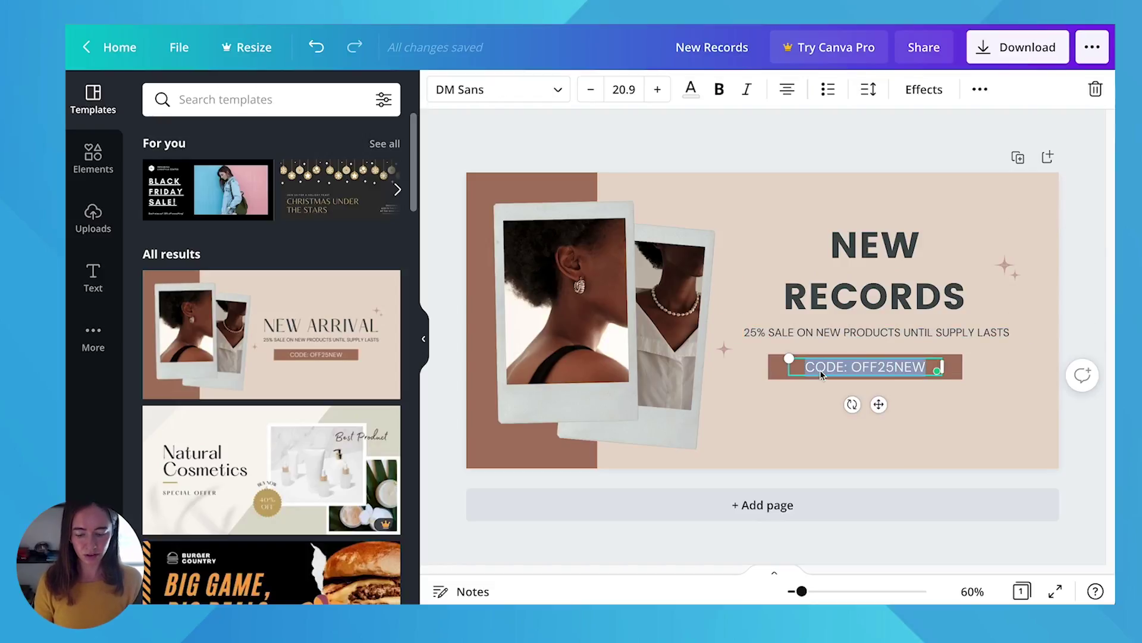
{"action": "type", "text": "SH"}
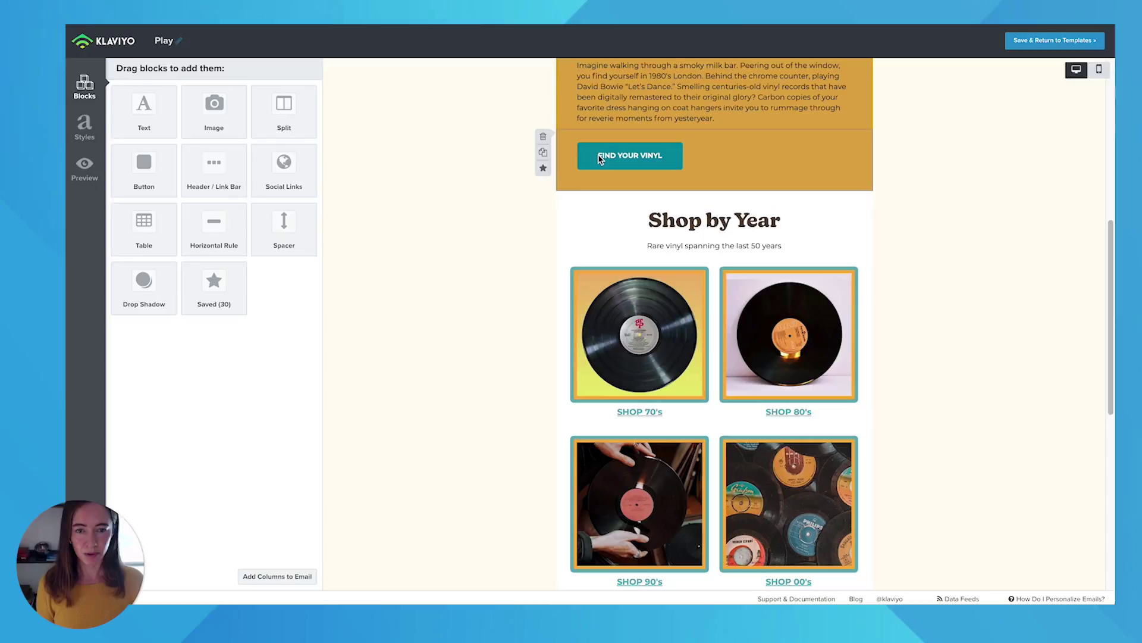
Step: Look up the Klaviyo FIND YOUR VINYL button's background colour, 048FA3
{"action": "left_click", "coordinate": [599, 158]}
{"action": "left_click", "coordinate": [88, 256]}
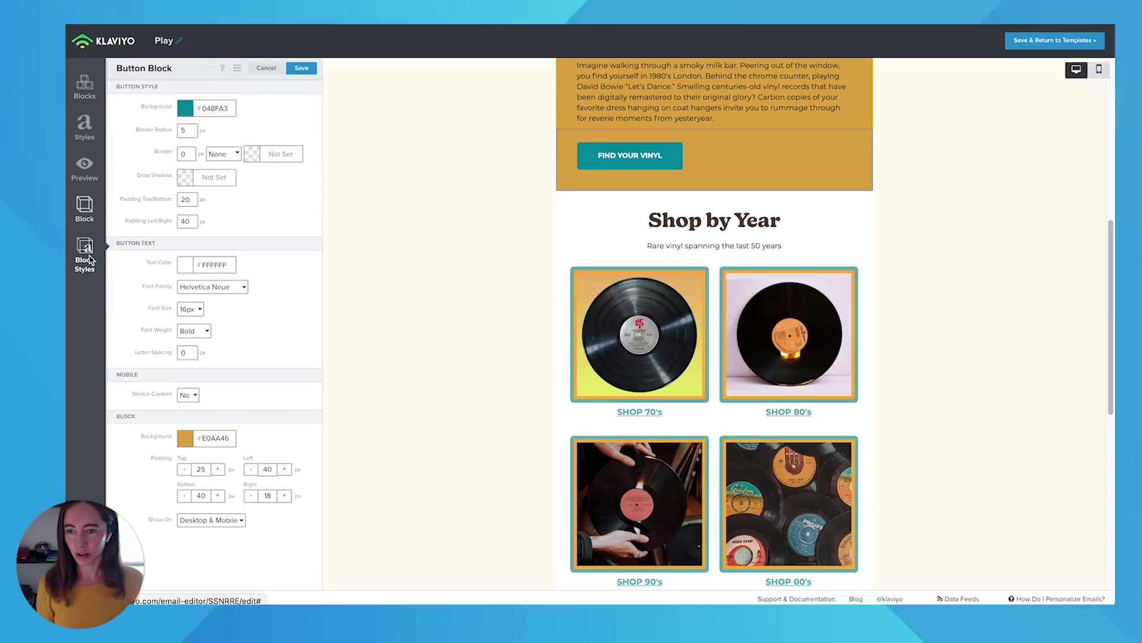
{"action": "left_click", "coordinate": [214, 111]}
{"action": "key", "text": "ctrl+c"}
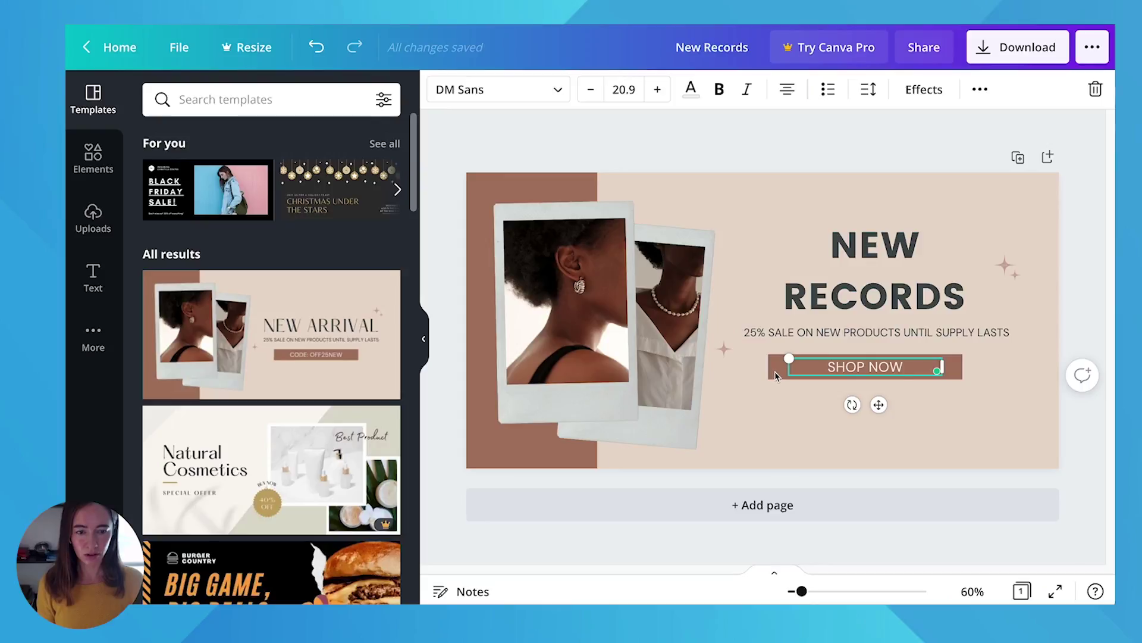
Step: Recolour the SHOP NOW button rectangle to teal 048FA3
{"action": "left_click", "coordinate": [940, 316]}
{"action": "left_click", "coordinate": [955, 370]}
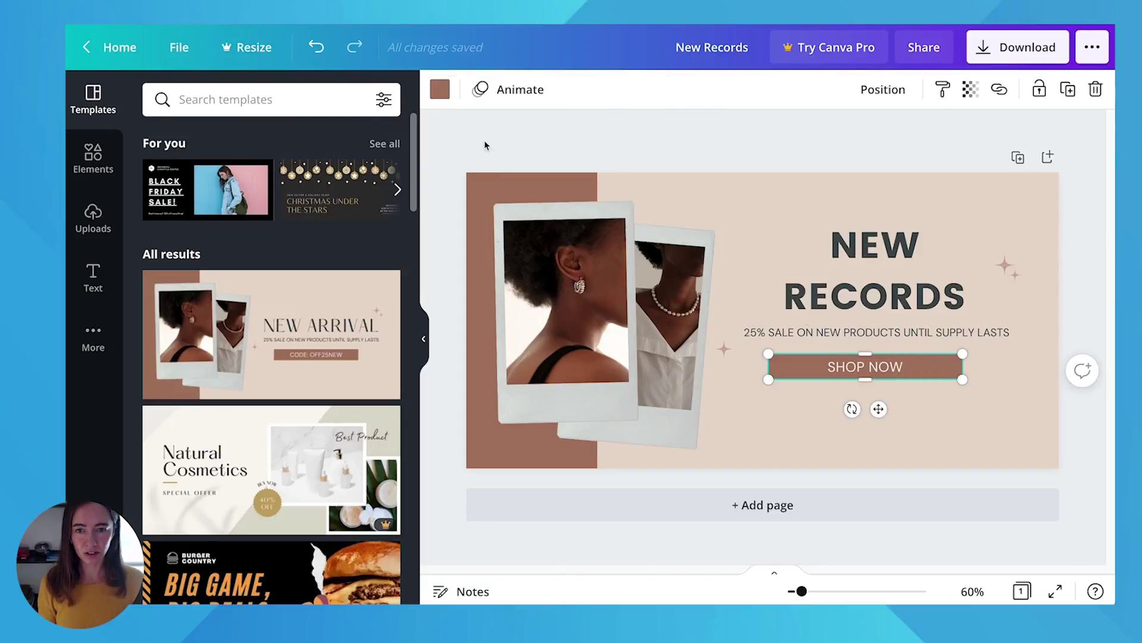
{"action": "left_click", "coordinate": [440, 90]}
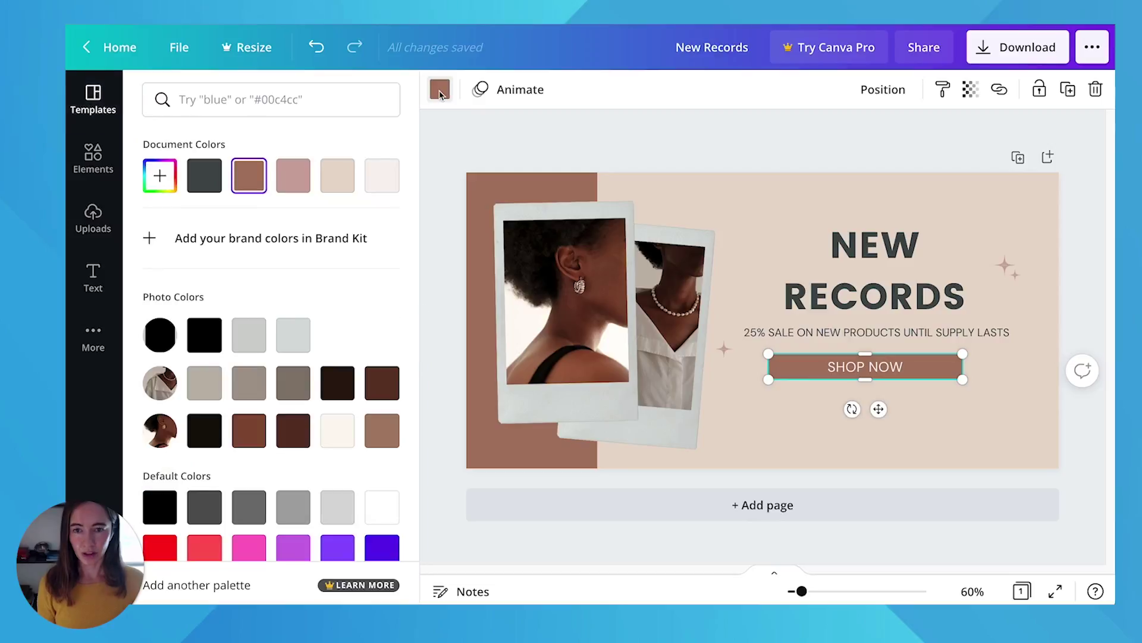
{"action": "left_click", "coordinate": [274, 103]}
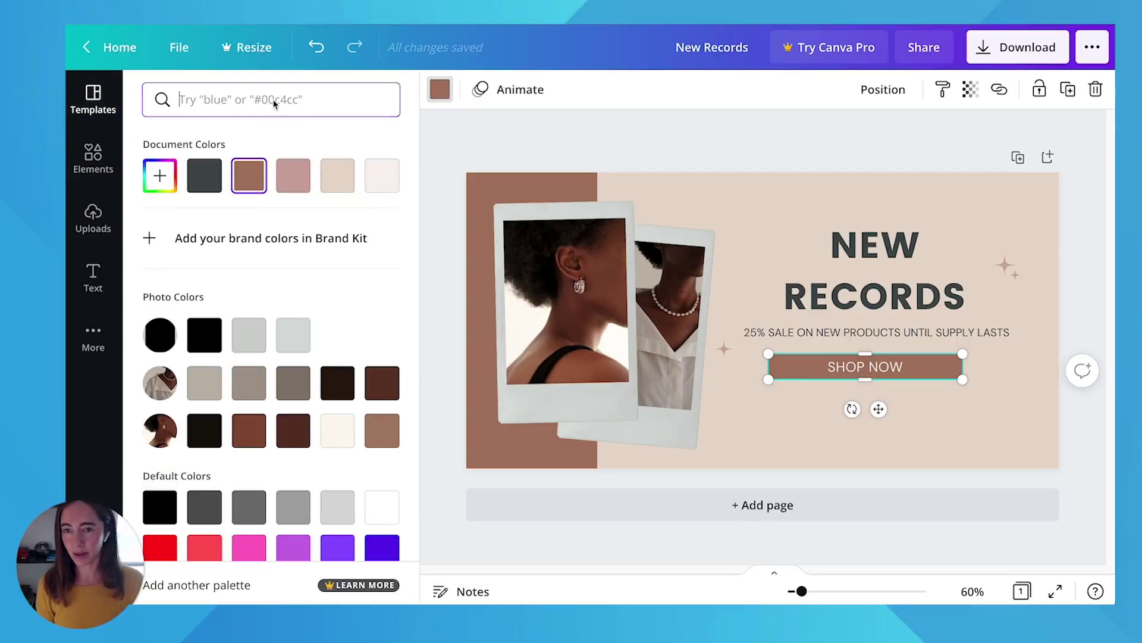
{"action": "key", "text": "ctrl+v"}
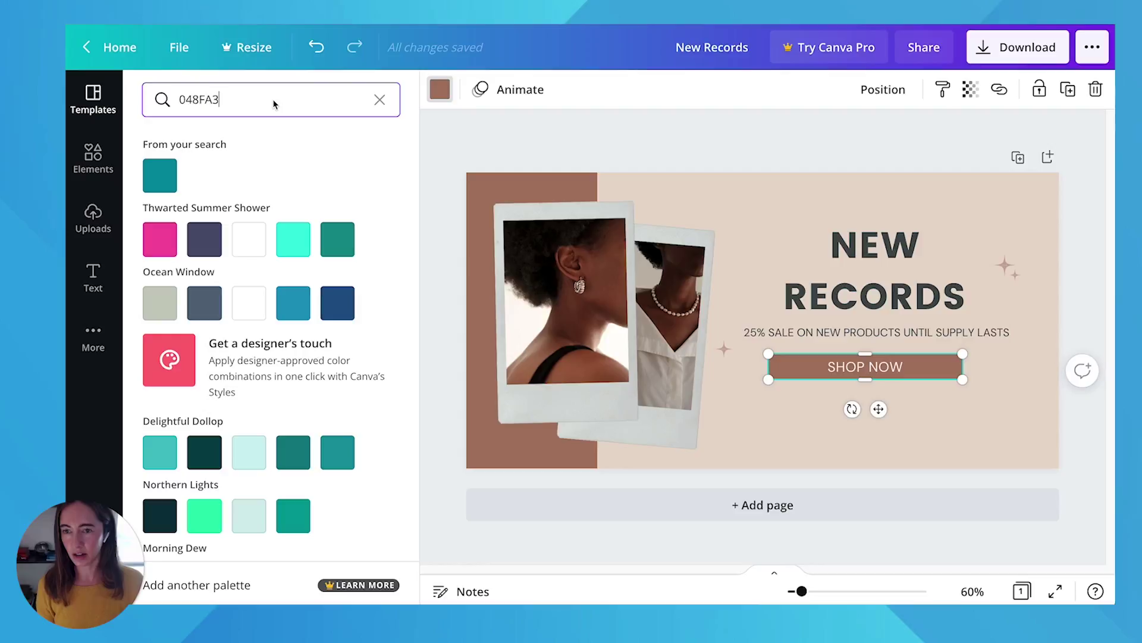
{"action": "left_click", "coordinate": [164, 178]}
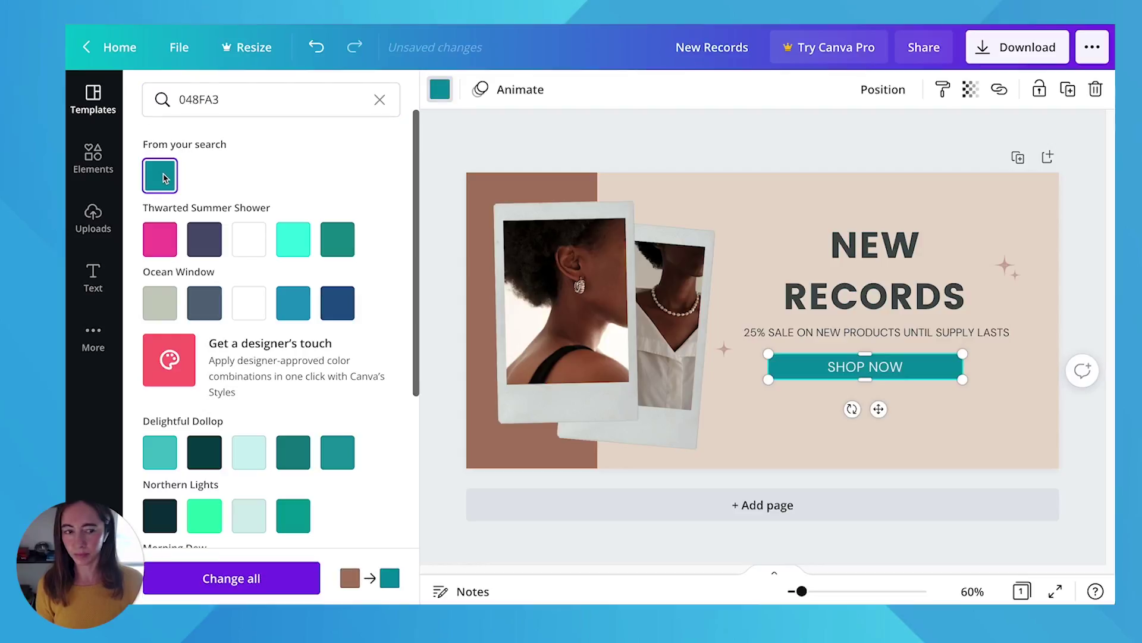
{"action": "left_click", "coordinate": [619, 251]}
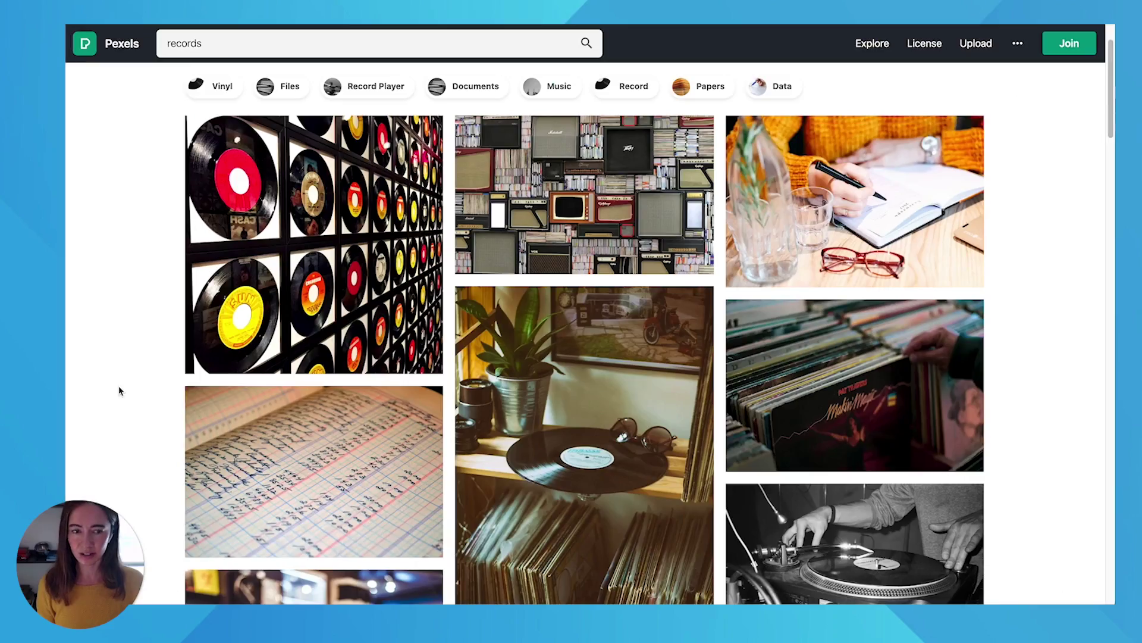
Step: Copy the Pexels vinyl wall photo and place it in the banner's back polaroid frame
{"action": "right_click", "coordinate": [374, 222]}
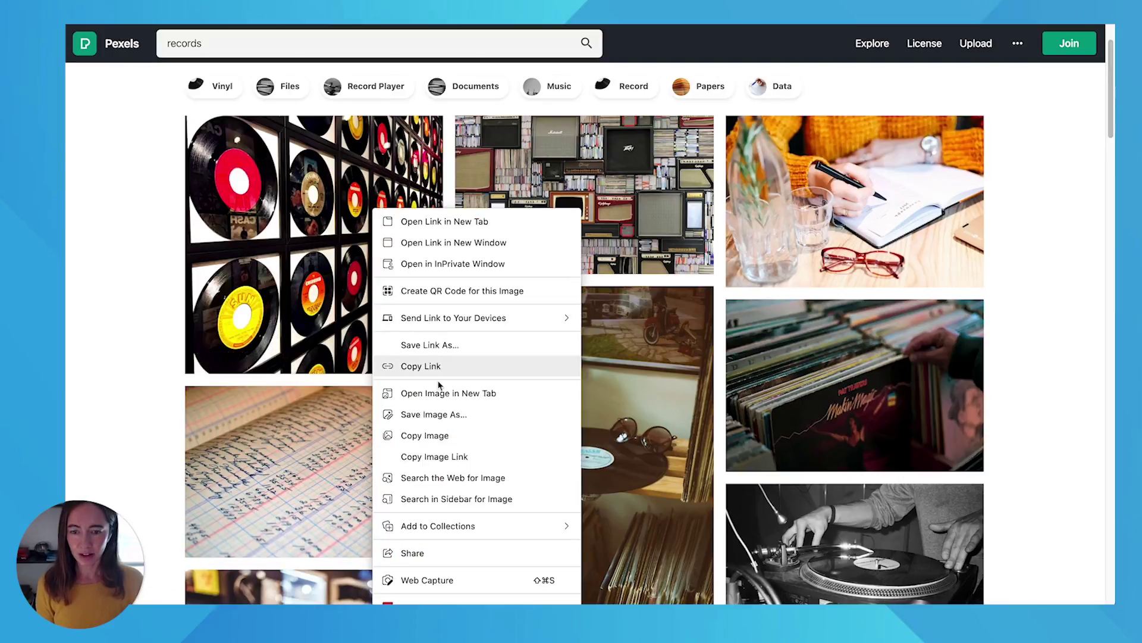
{"action": "left_click", "coordinate": [441, 435]}
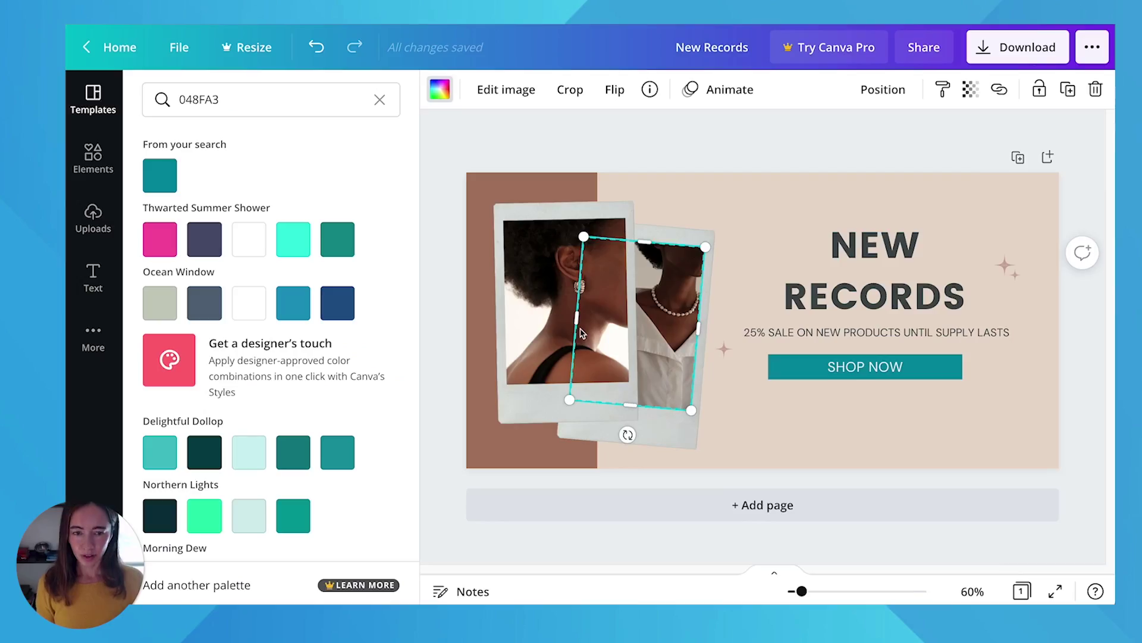
{"action": "key", "text": "ctrl+v"}
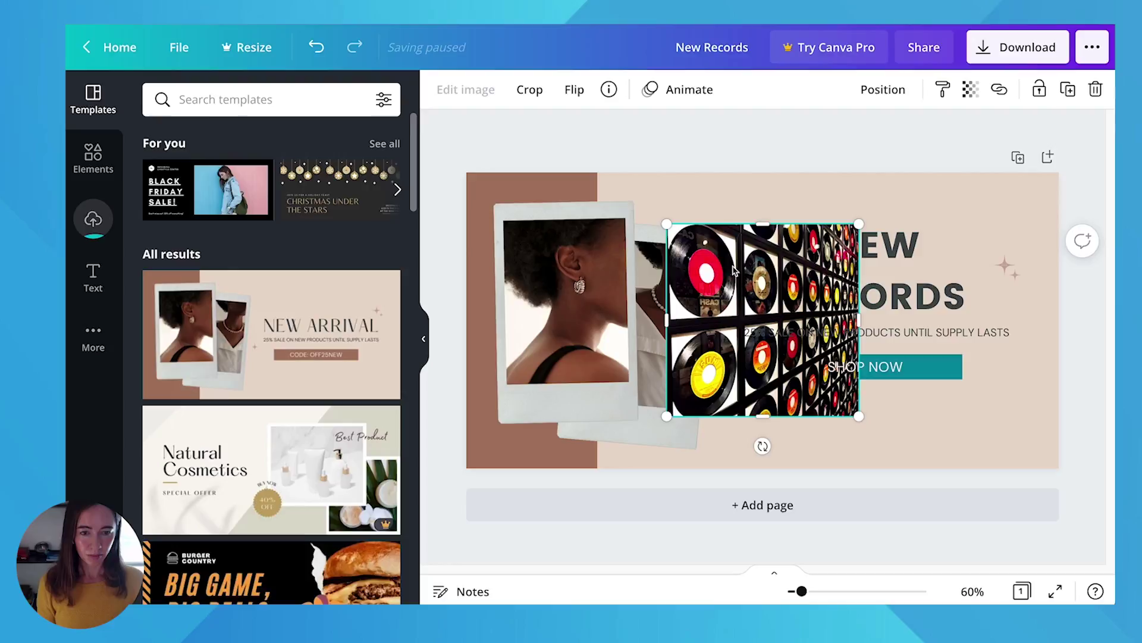
{"action": "left_click_drag", "start_coordinate": [751, 274], "coordinate": [640, 287]}
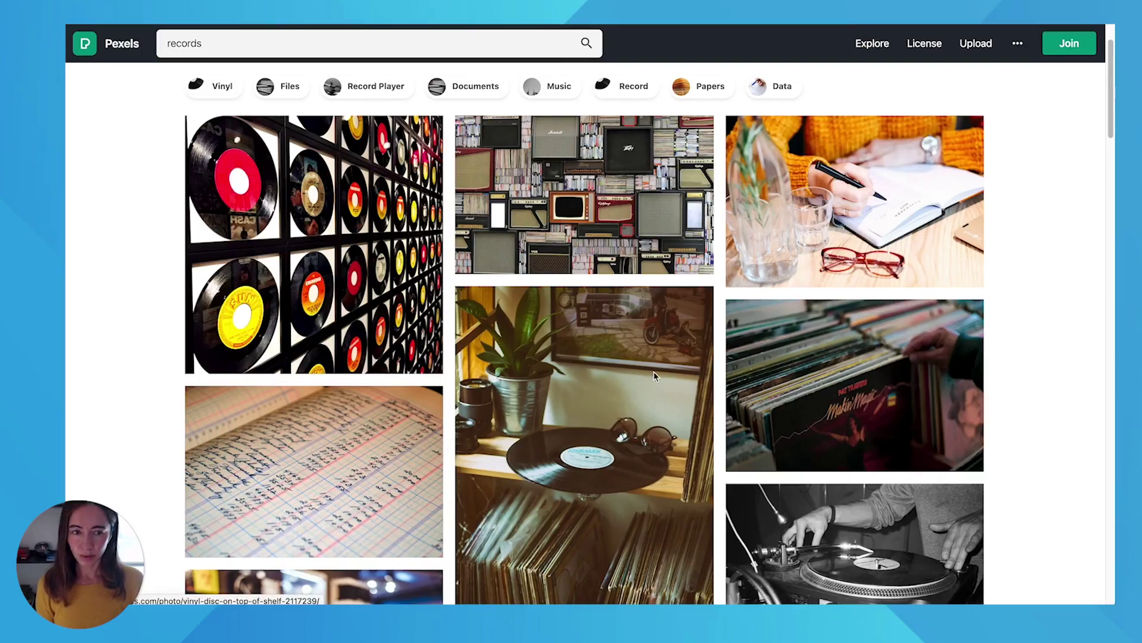
Step: Find and copy the Pexels photo of the tracksuit-clad woman before a record wall
{"action": "scroll", "coordinate": [769, 357], "scroll_direction": "up", "scroll_amount": 2}
{"action": "scroll", "coordinate": [712, 383], "scroll_direction": "down", "scroll_amount": 5}
{"action": "scroll", "coordinate": [711, 383], "scroll_direction": "down", "scroll_amount": 5}
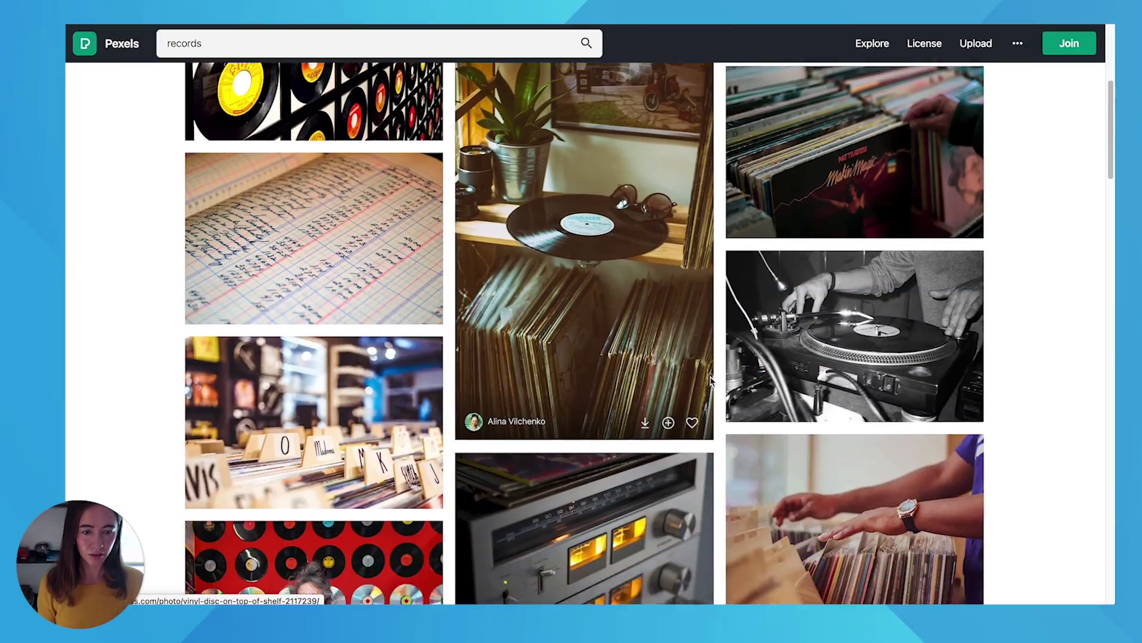
{"action": "scroll", "coordinate": [688, 312], "scroll_direction": "down", "scroll_amount": 1}
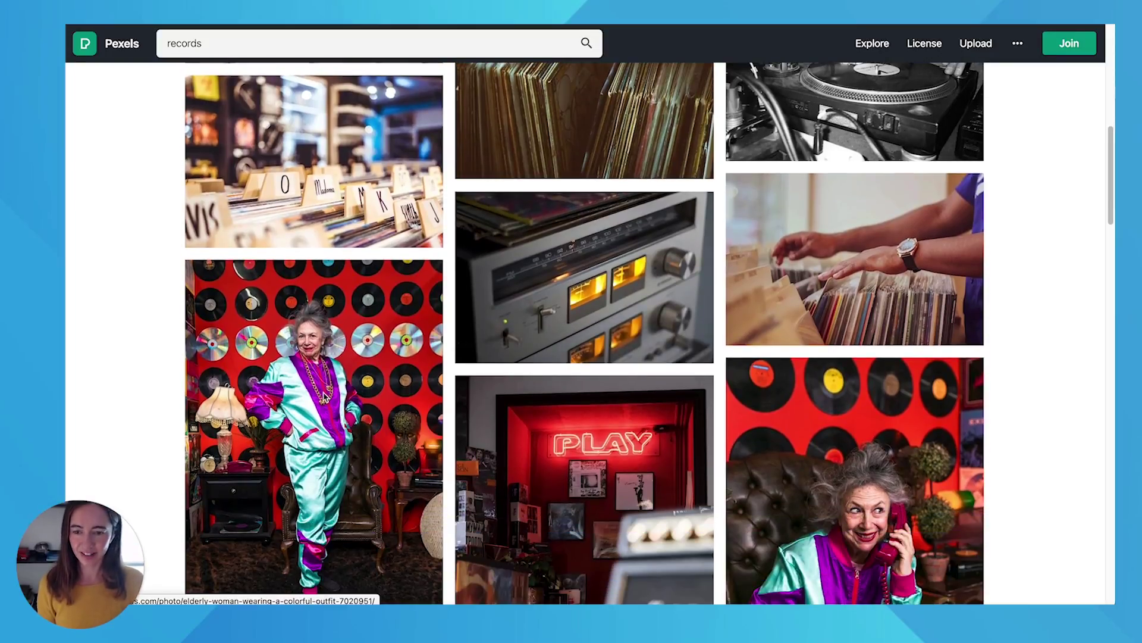
{"action": "right_click", "coordinate": [325, 394]}
{"action": "left_click", "coordinate": [379, 181]}
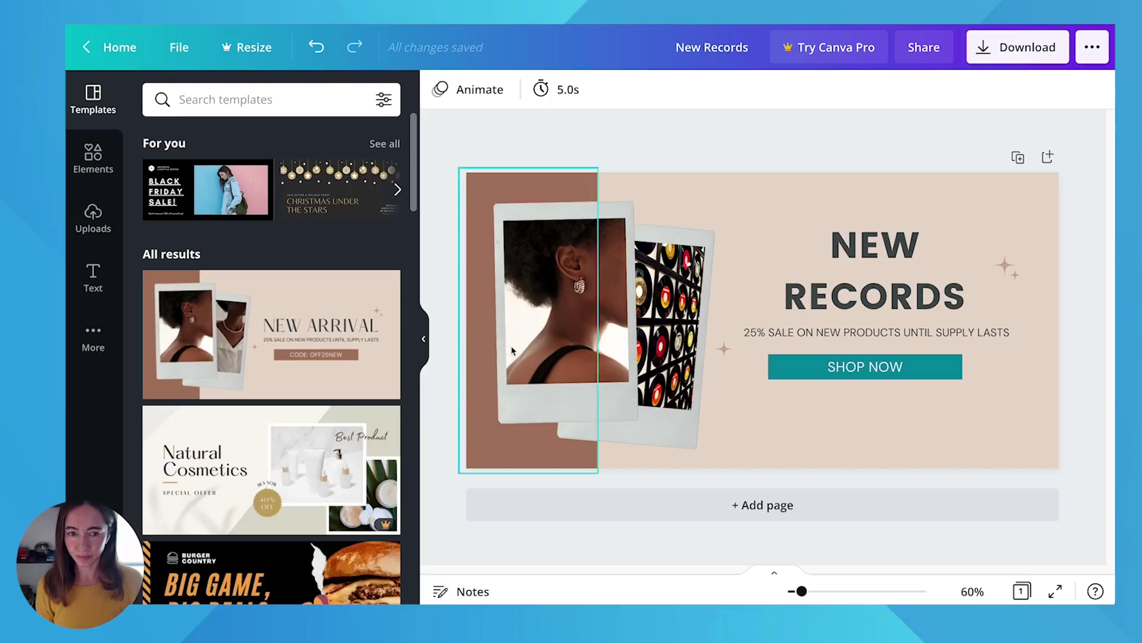
Step: Paste the tracksuit photo into the banner's front polaroid frame
{"action": "left_click", "coordinate": [546, 331]}
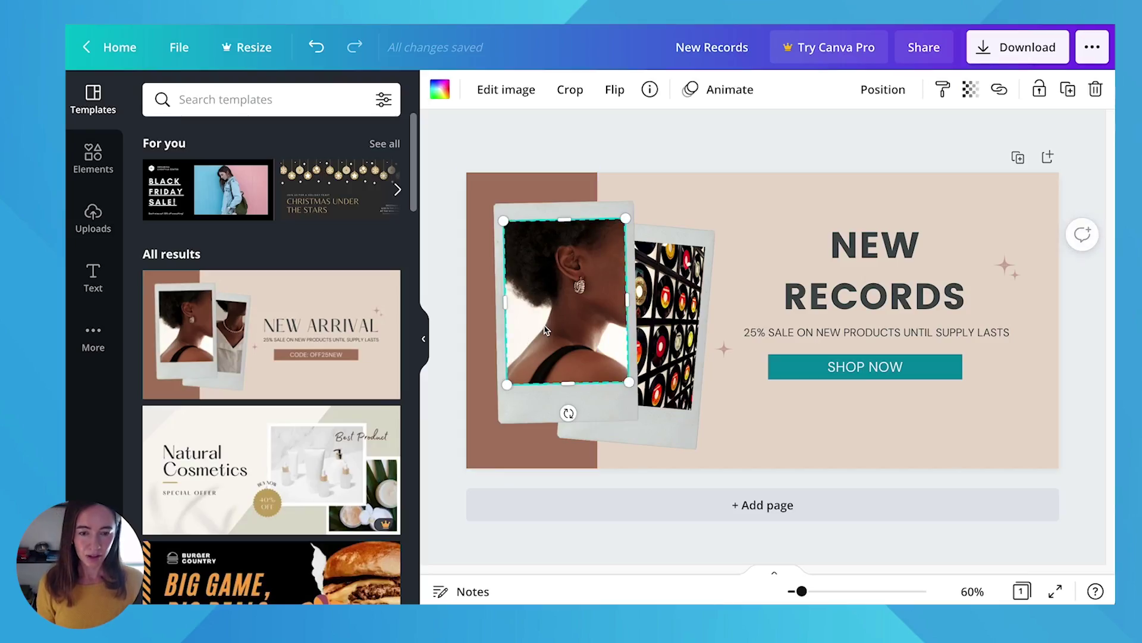
{"action": "key", "text": "ctrl+v"}
{"action": "left_click_drag", "start_coordinate": [714, 281], "coordinate": [535, 257]}
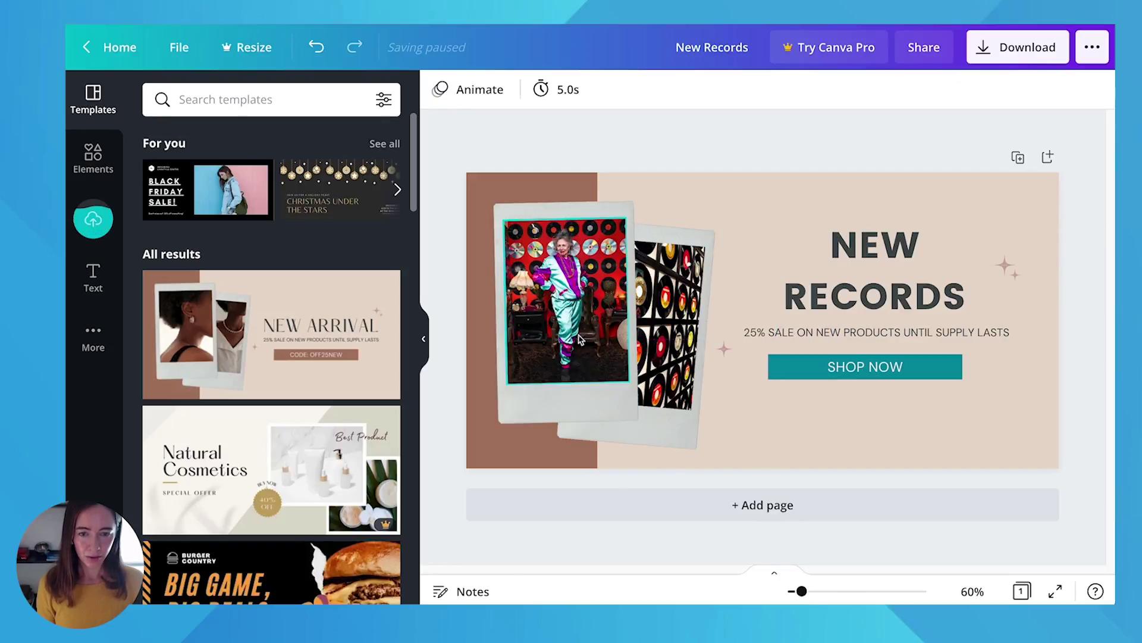
Step: Make the left strip teal 048FA3
{"action": "left_click", "coordinate": [566, 197]}
{"action": "left_click", "coordinate": [440, 90]}
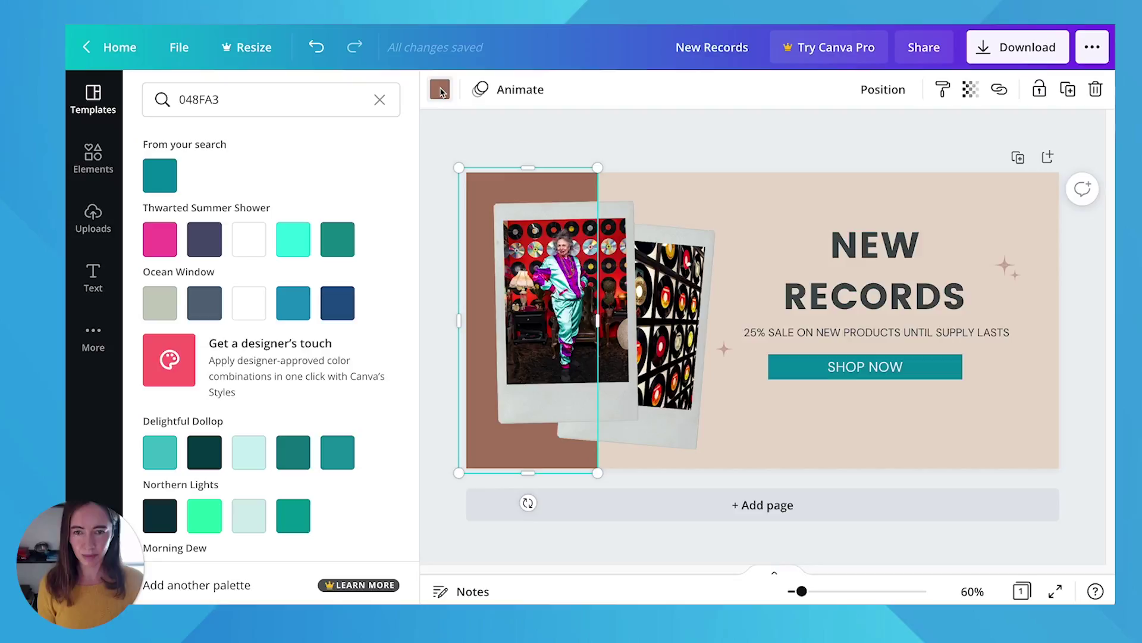
{"action": "left_click", "coordinate": [161, 175]}
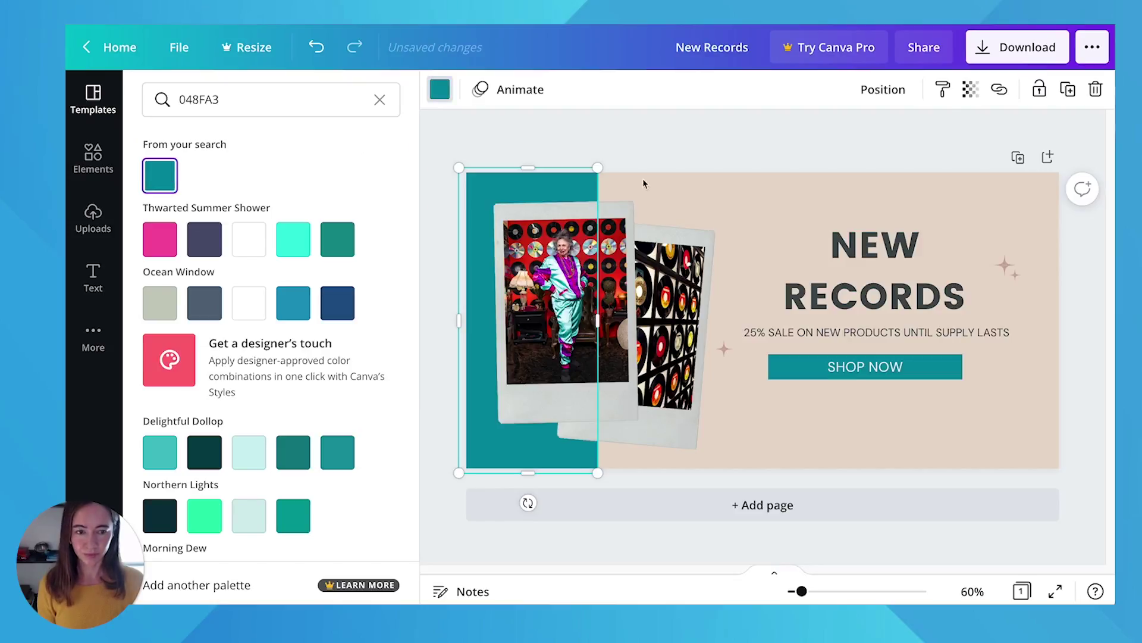
Step: Change the page background to gold E0AA46, matching the email block's colour
{"action": "left_click", "coordinate": [721, 200]}
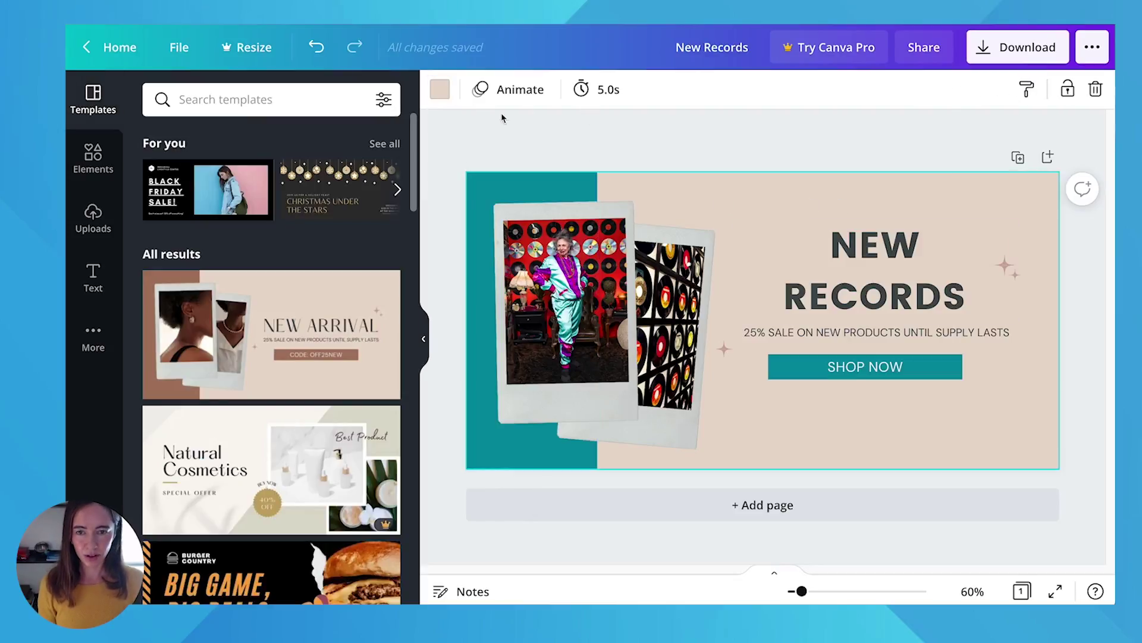
{"action": "left_click", "coordinate": [440, 90]}
{"action": "left_click", "coordinate": [253, 244]}
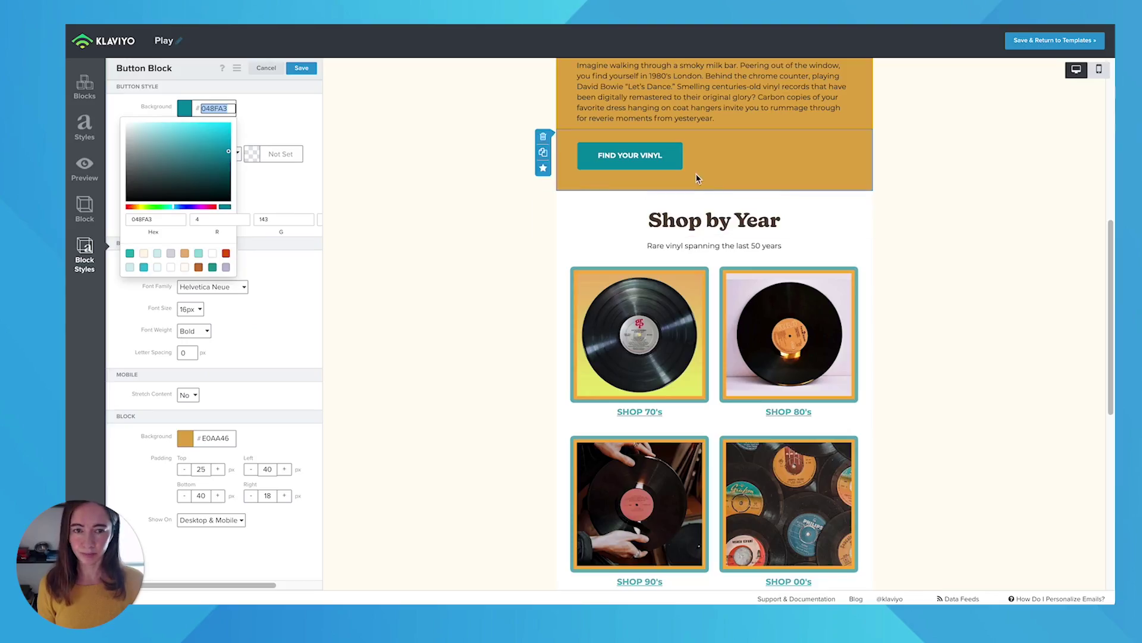
{"action": "left_click", "coordinate": [219, 438]}
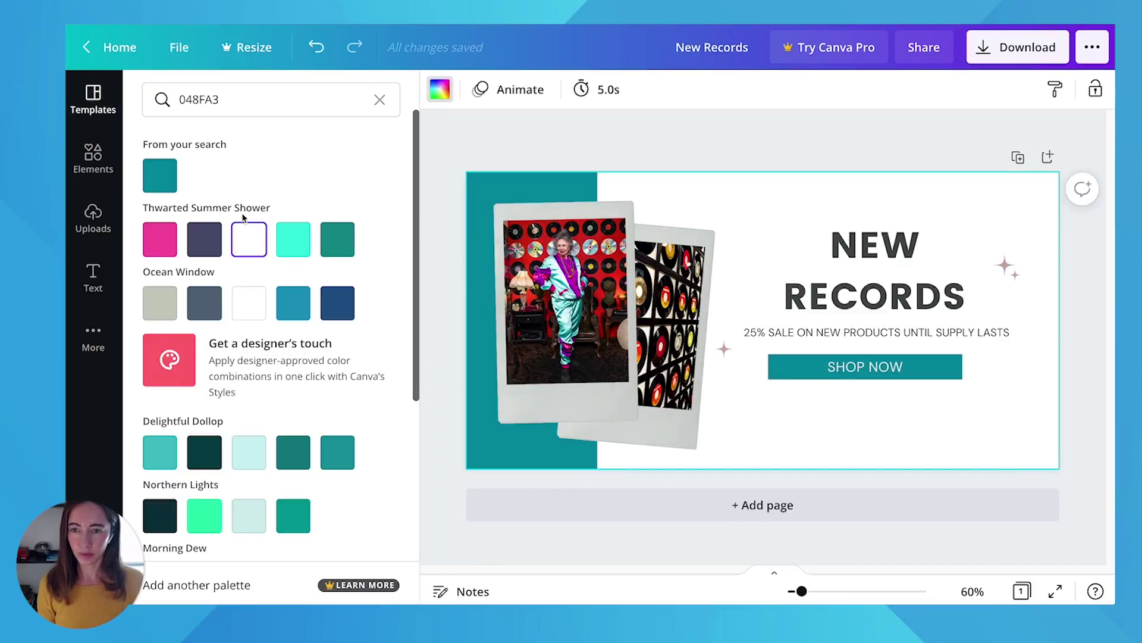
{"action": "triple_click", "coordinate": [230, 113]}
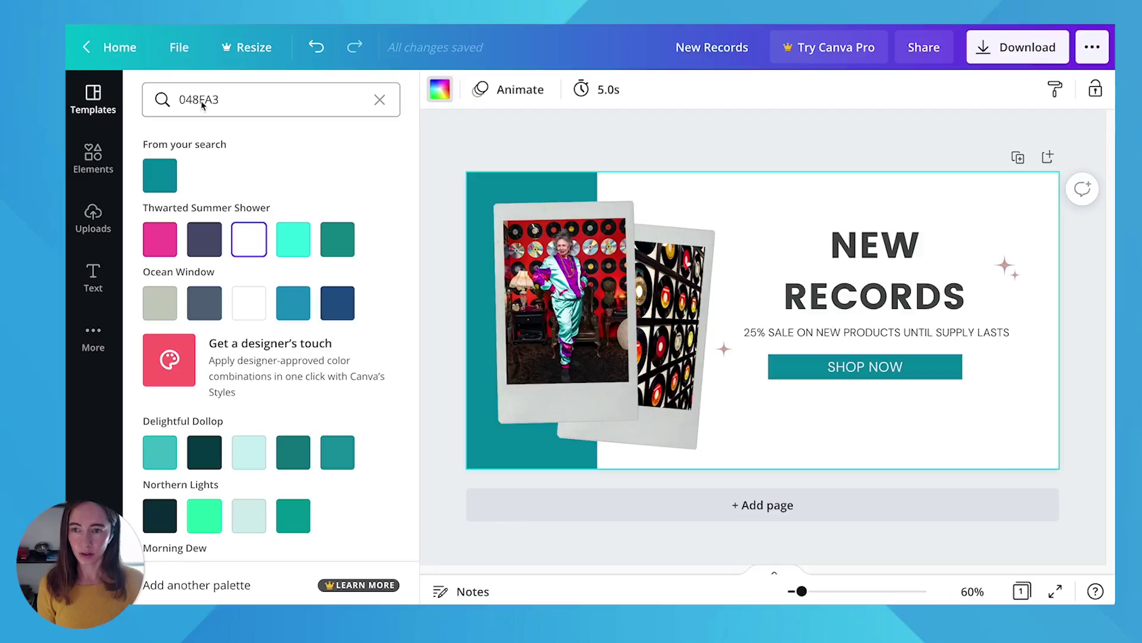
{"action": "key", "text": "ctrl+v"}
{"action": "left_click", "coordinate": [157, 175]}
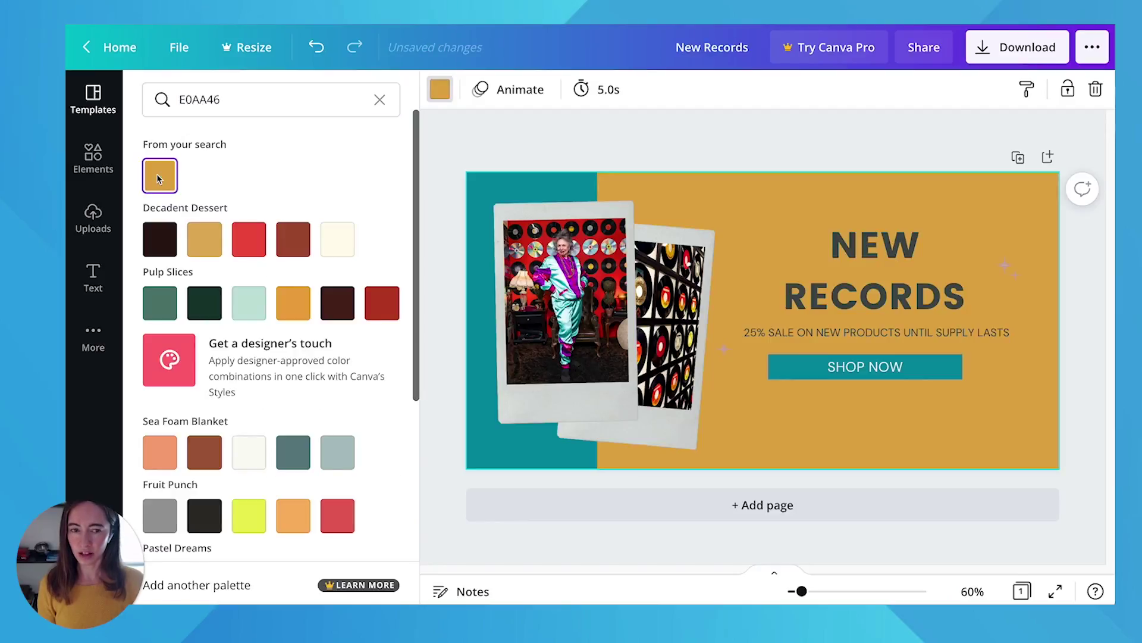
Step: Make the NEW RECORDS heading text white, #FFFFFF
{"action": "double_click", "coordinate": [864, 257]}
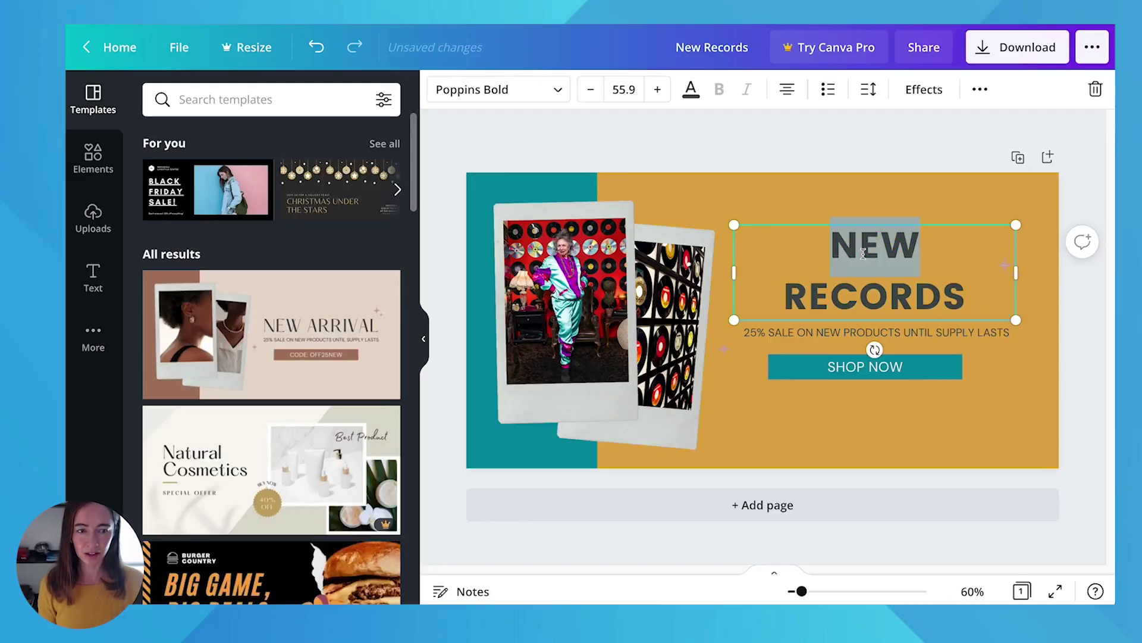
{"action": "left_click", "coordinate": [859, 254]}
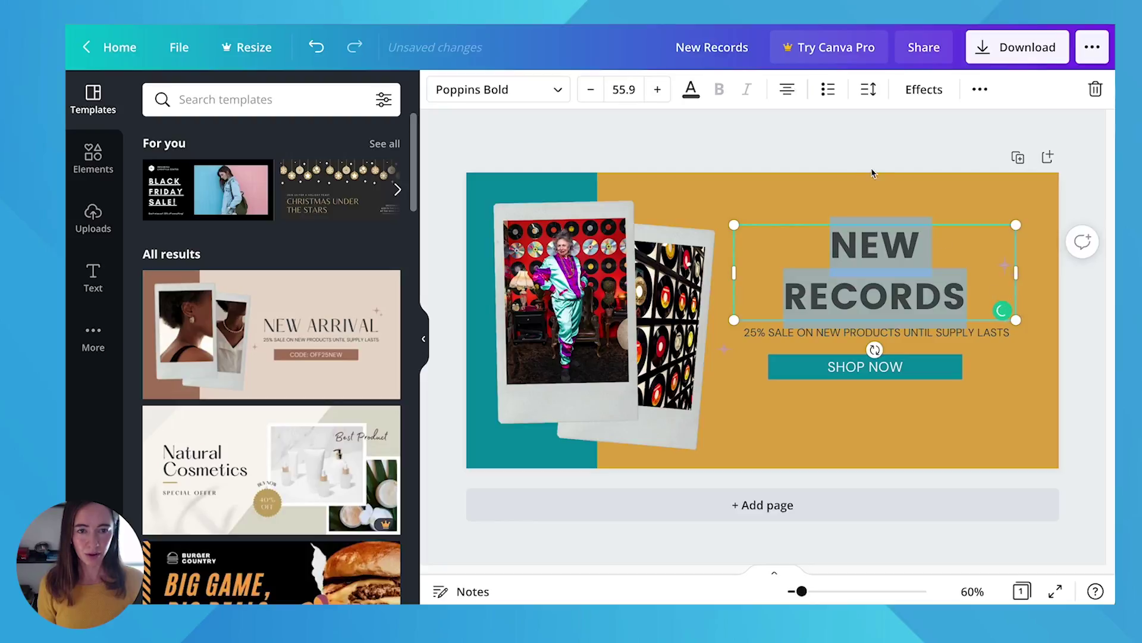
{"action": "left_click", "coordinate": [691, 89]}
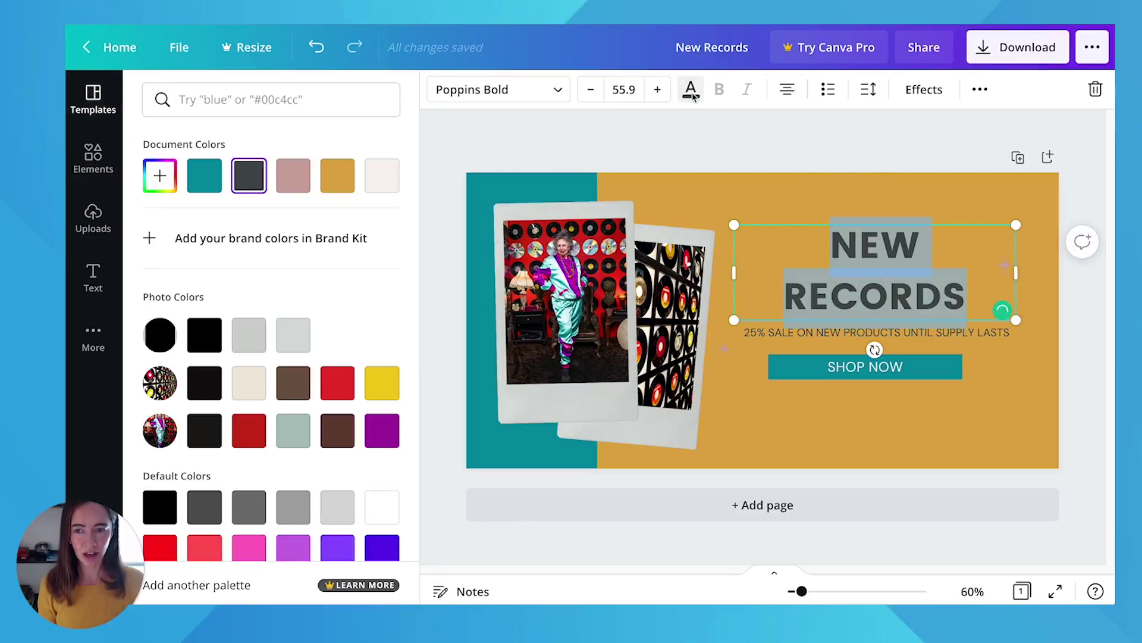
{"action": "left_click", "coordinate": [160, 175]}
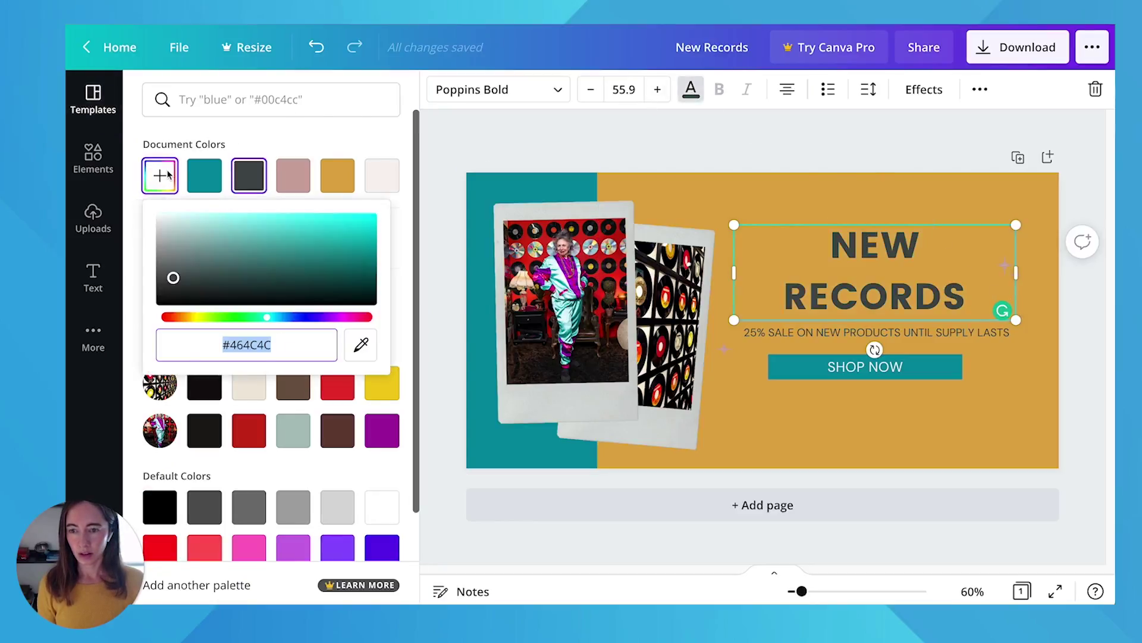
{"action": "type", "text": "ffffff"}
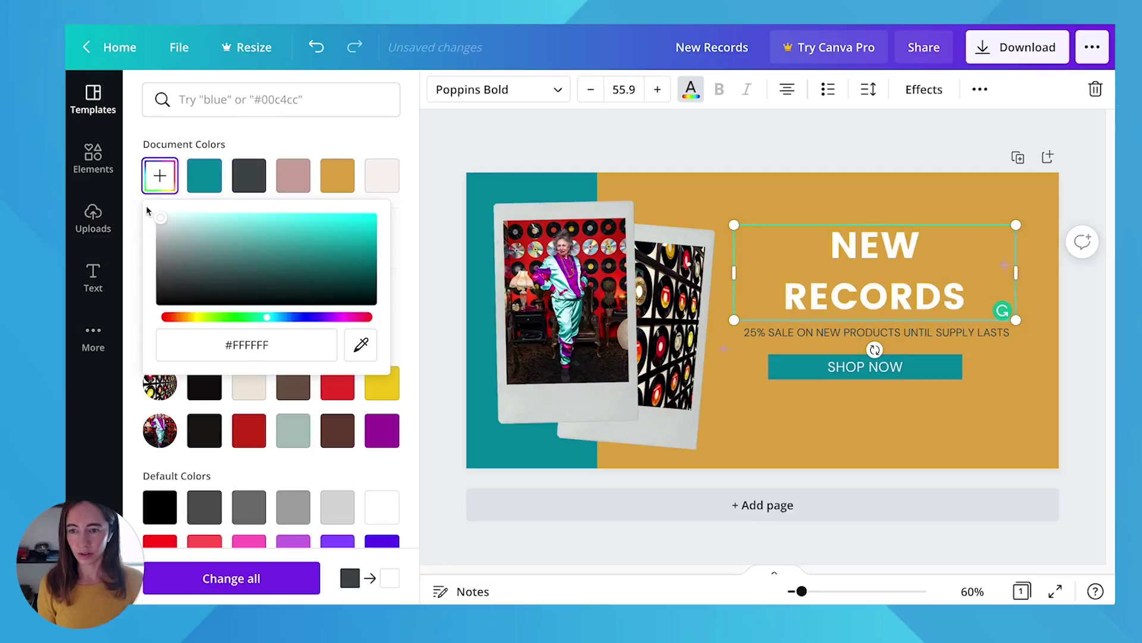
{"action": "left_click", "coordinate": [269, 117]}
{"action": "key", "text": "Escape"}
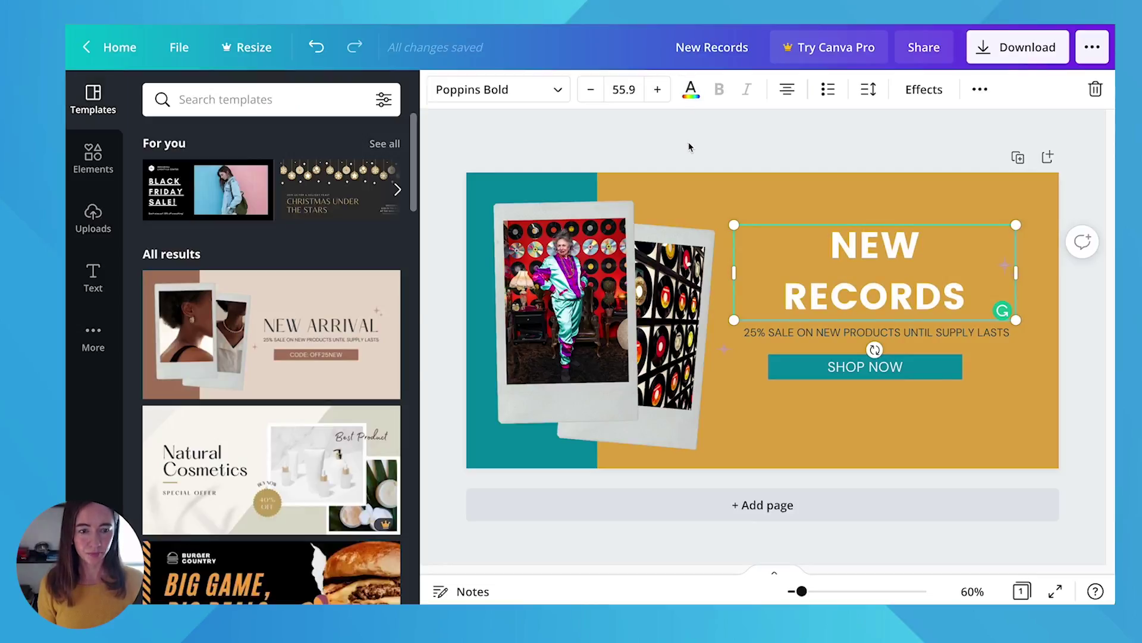
Step: Move the teal SHOP NOW button and the 25% sale line slightly lower
{"action": "left_click", "coordinate": [860, 367]}
{"action": "left_click", "coordinate": [860, 369]}
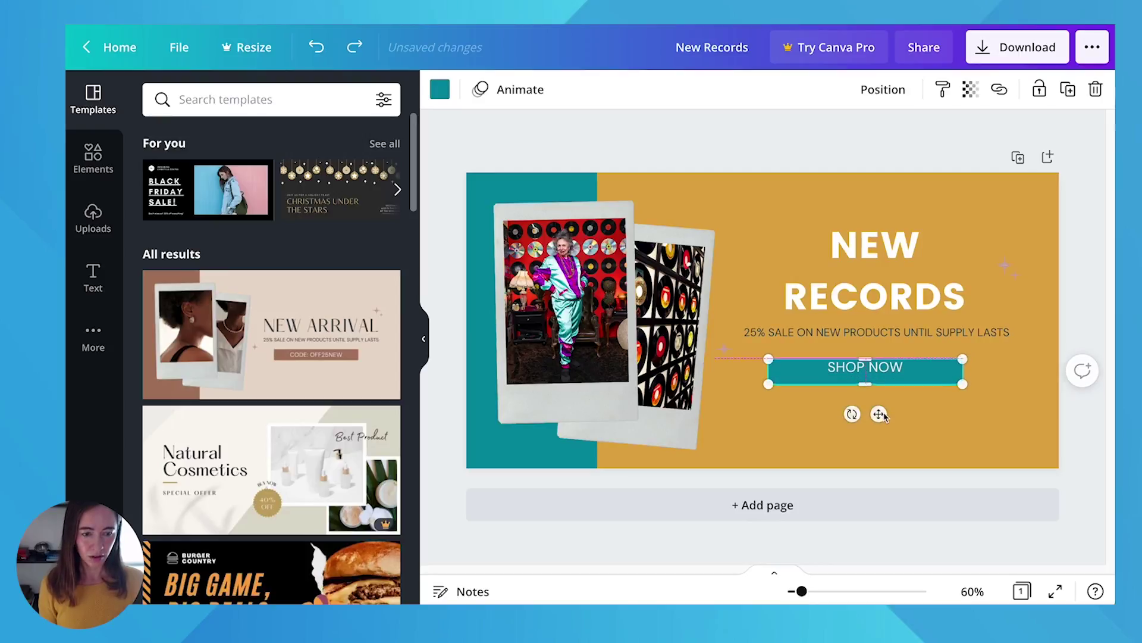
{"action": "left_click", "coordinate": [884, 413]}
{"action": "left_click_drag", "start_coordinate": [884, 411], "coordinate": [879, 408]}
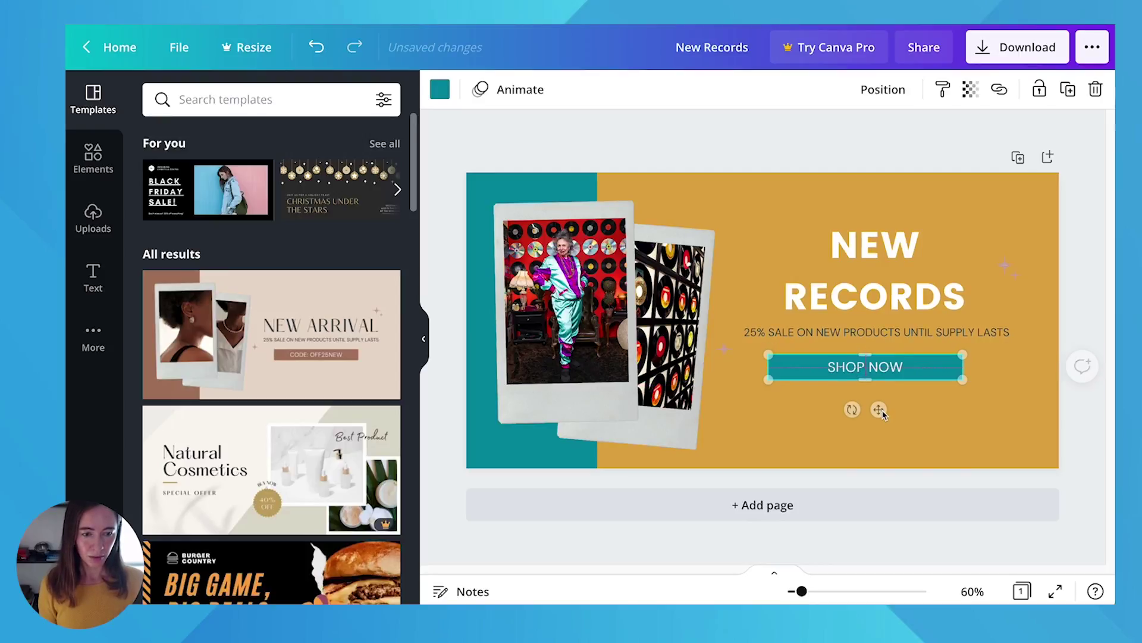
{"action": "left_click", "coordinate": [872, 373]}
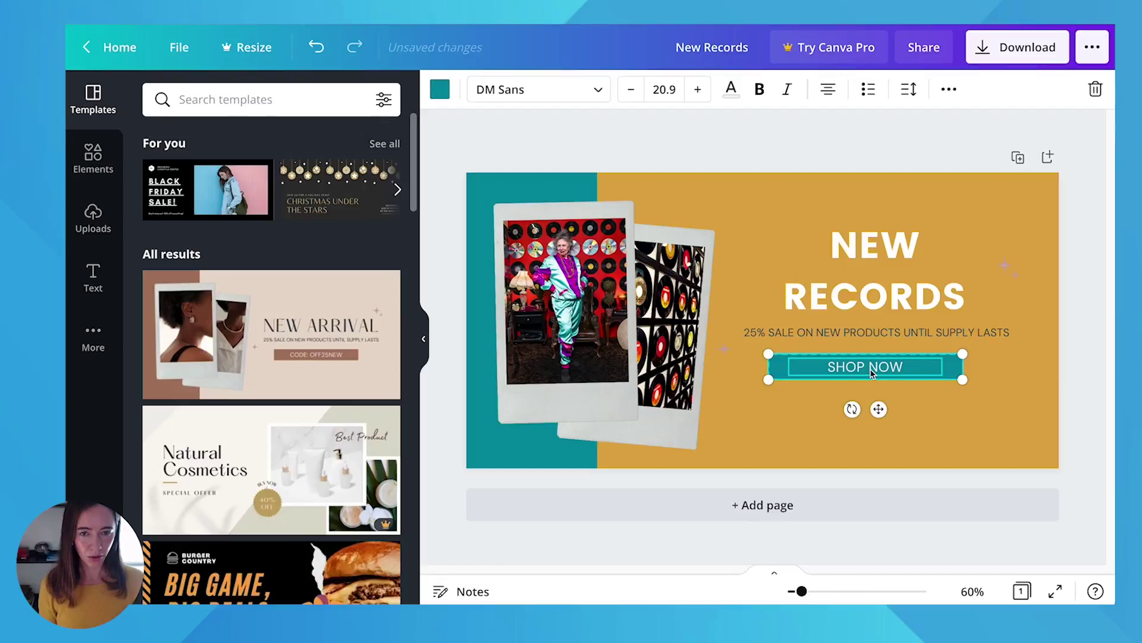
{"action": "left_click_drag", "start_coordinate": [872, 373], "coordinate": [872, 388]}
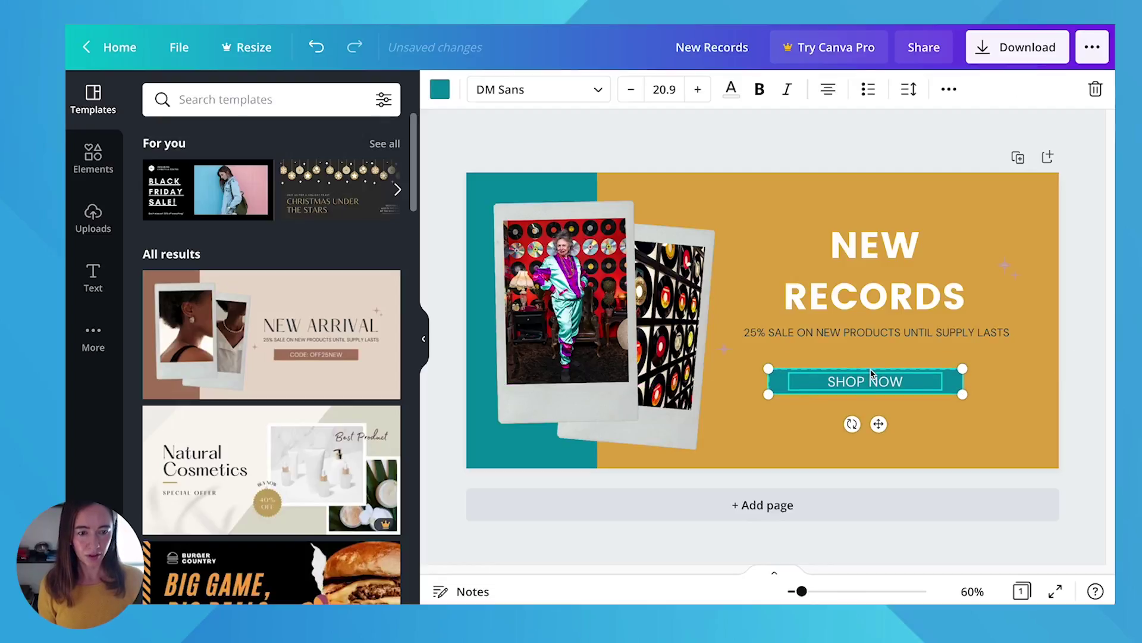
{"action": "left_click", "coordinate": [865, 334]}
{"action": "key", "text": "shift+Down"}
{"action": "key", "text": "shift+Down"}
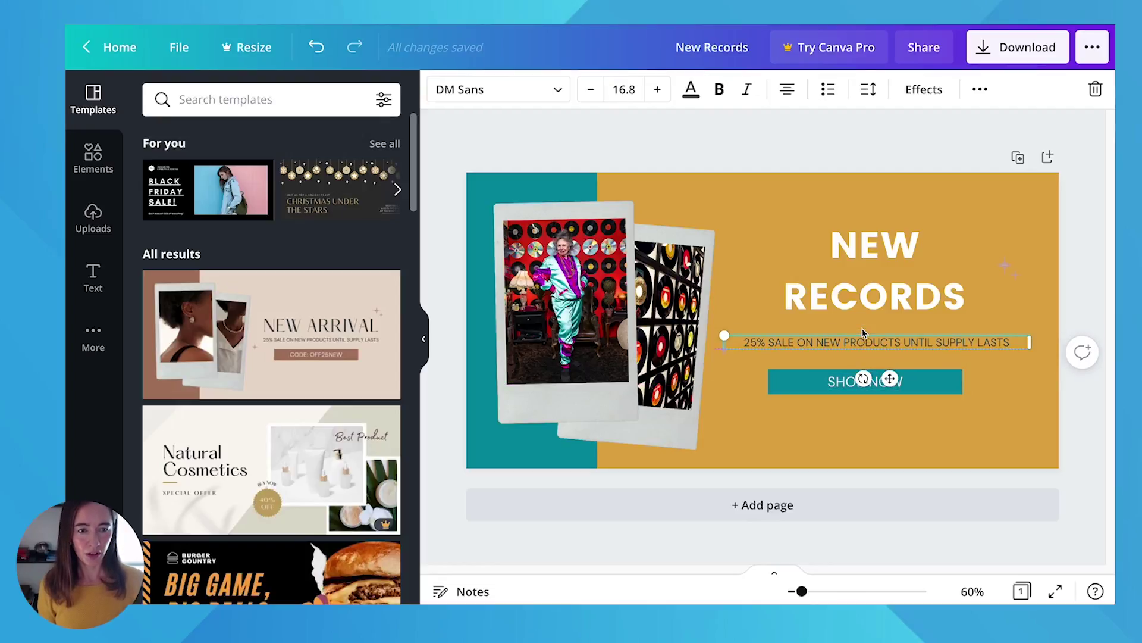
{"action": "left_click", "coordinate": [725, 156]}
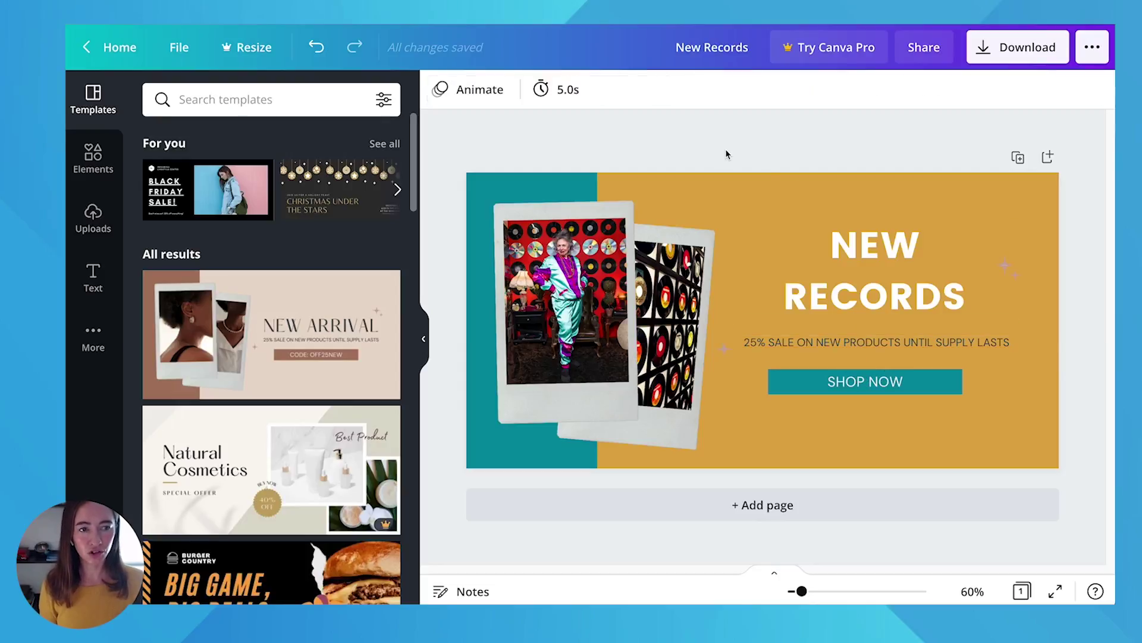
Step: Download the NEW RECORDS banner as a JPG, paying by card for the premium image
{"action": "left_click", "coordinate": [1010, 52]}
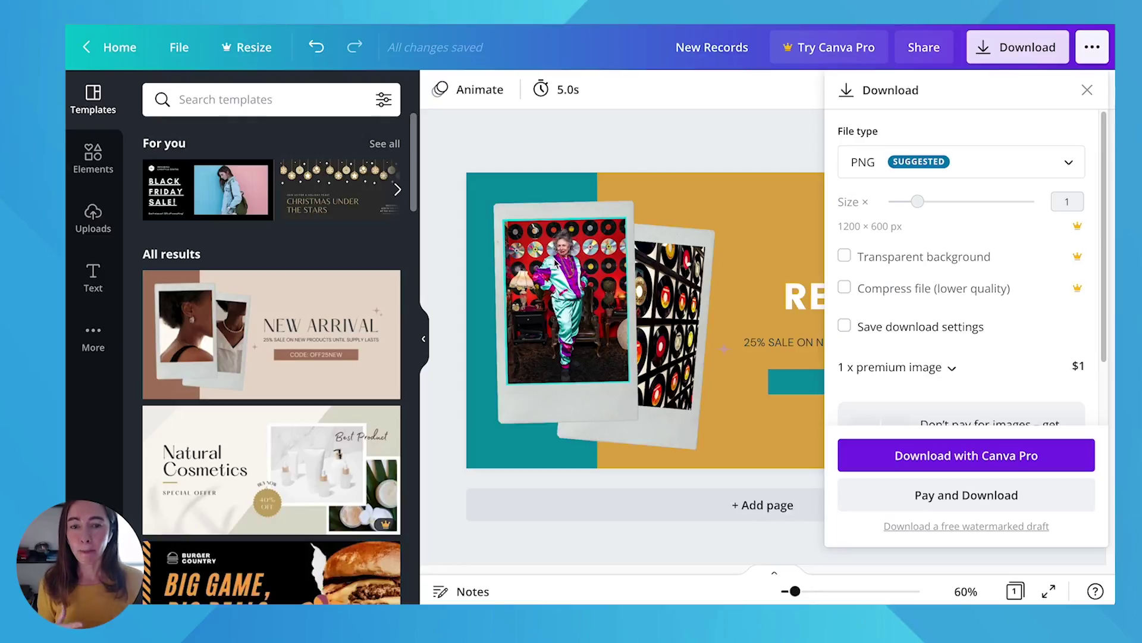
{"action": "left_click", "coordinate": [962, 156]}
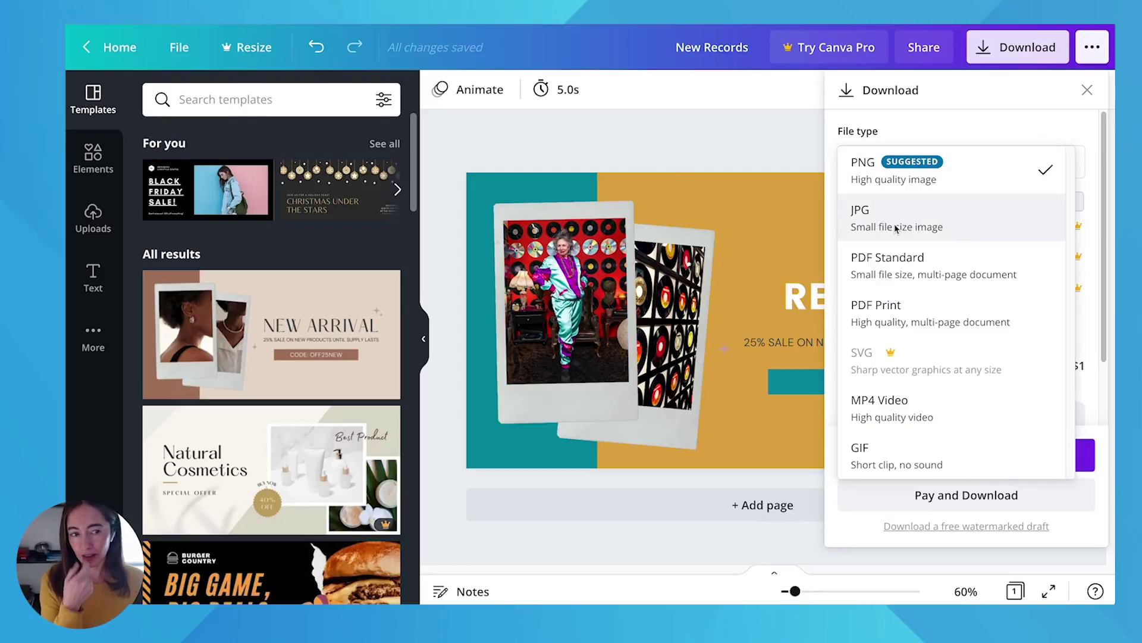
{"action": "left_click", "coordinate": [873, 182]}
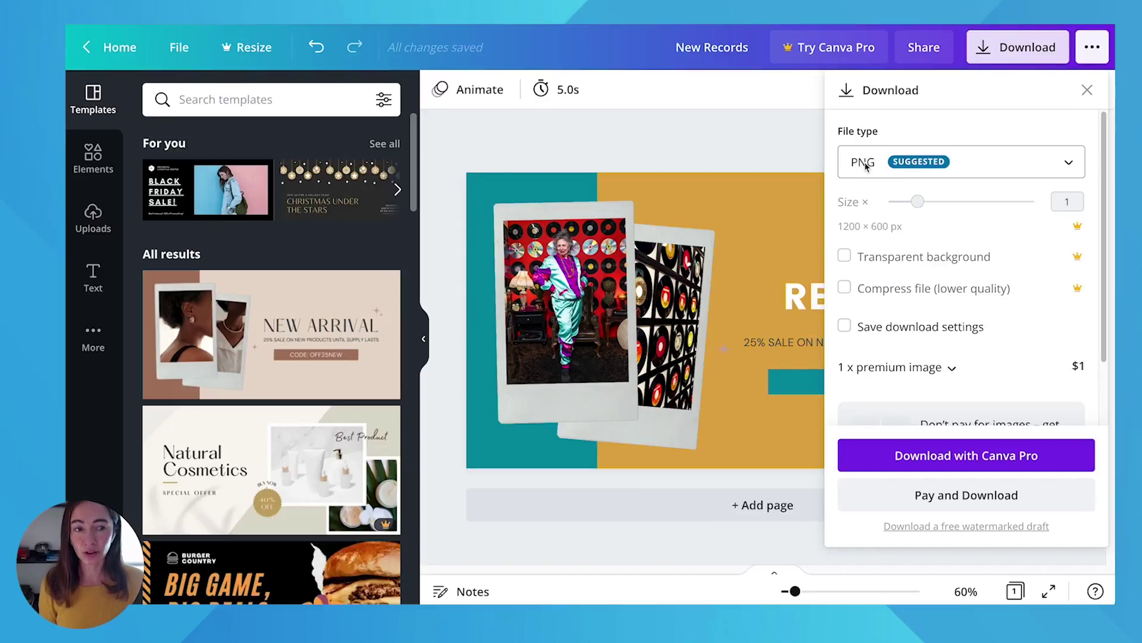
{"action": "left_click", "coordinate": [894, 165]}
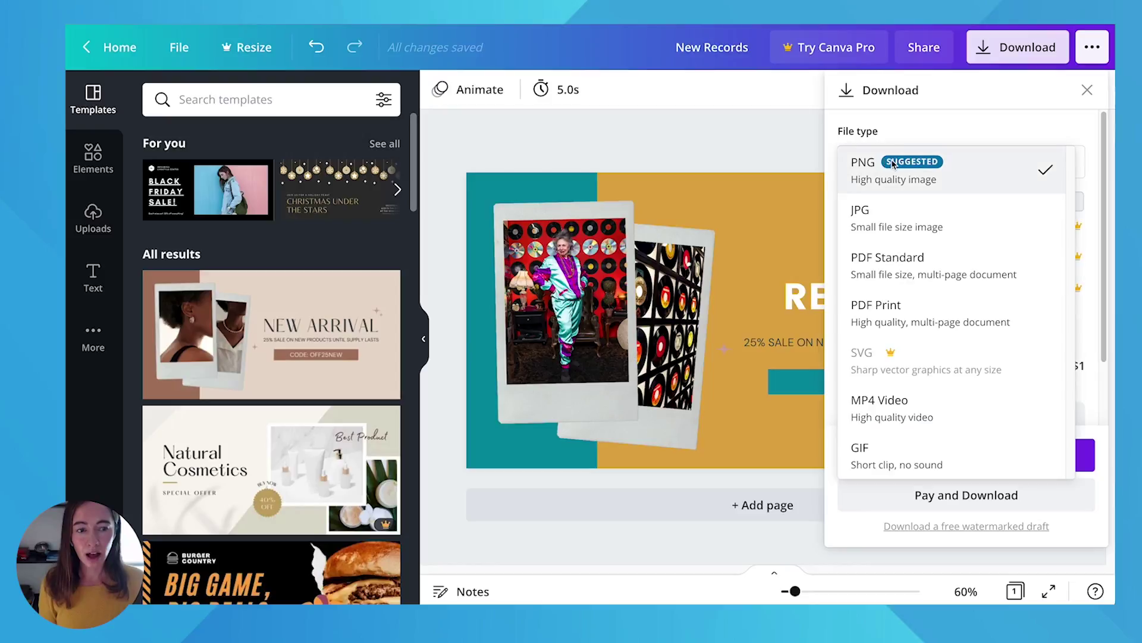
{"action": "left_click", "coordinate": [894, 211]}
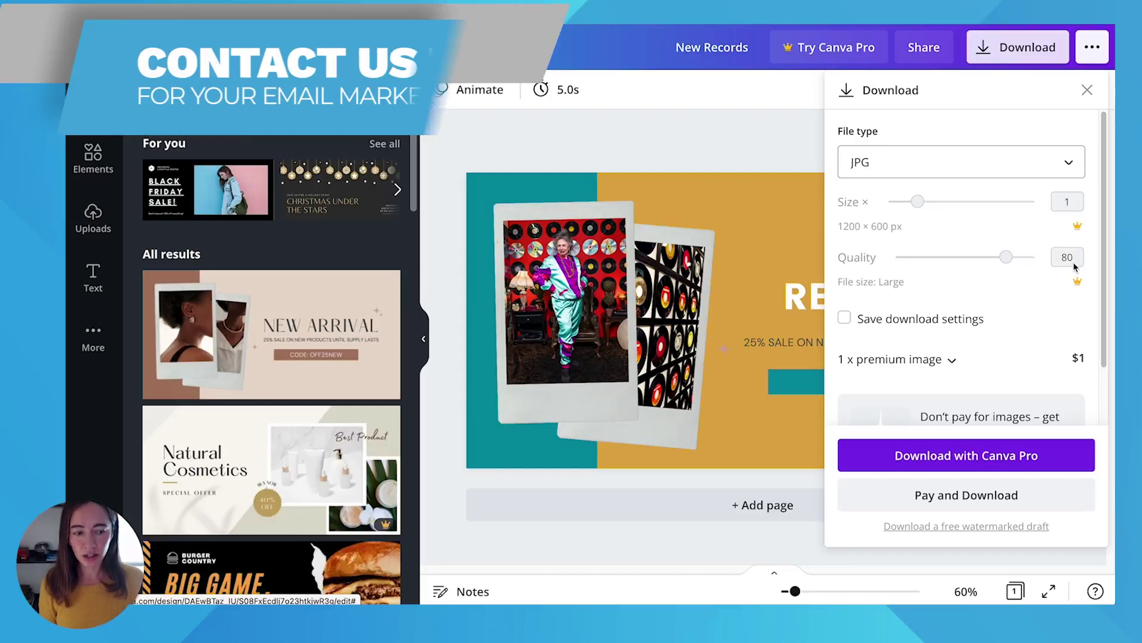
{"action": "scroll", "coordinate": [1023, 357], "scroll_direction": "down", "scroll_amount": 1}
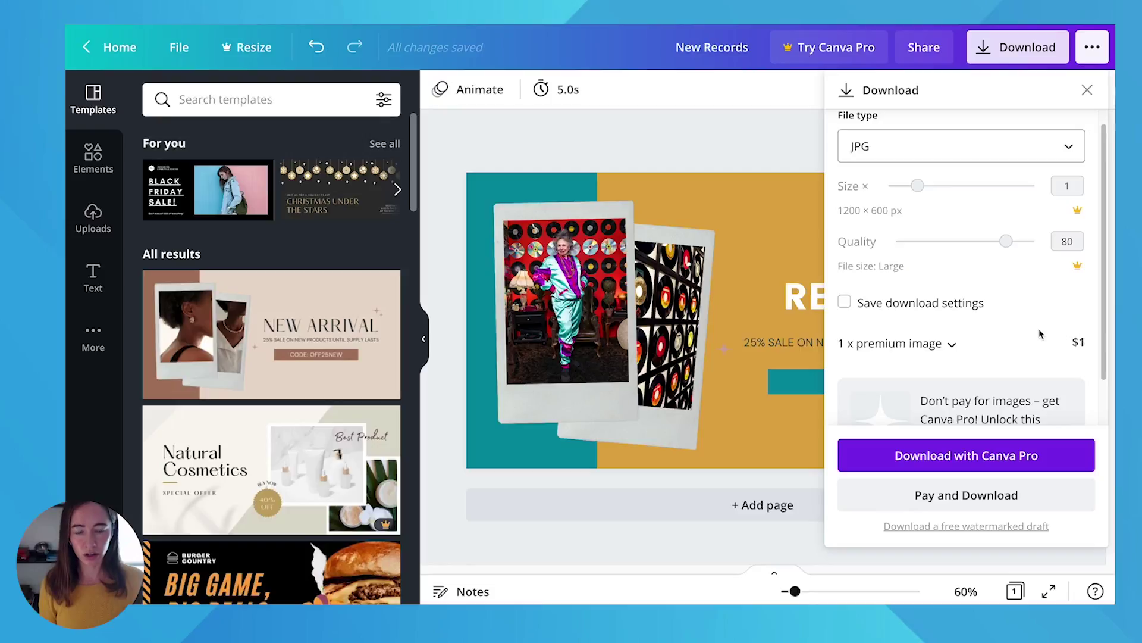
{"action": "scroll", "coordinate": [979, 398], "scroll_direction": "up", "scroll_amount": 1}
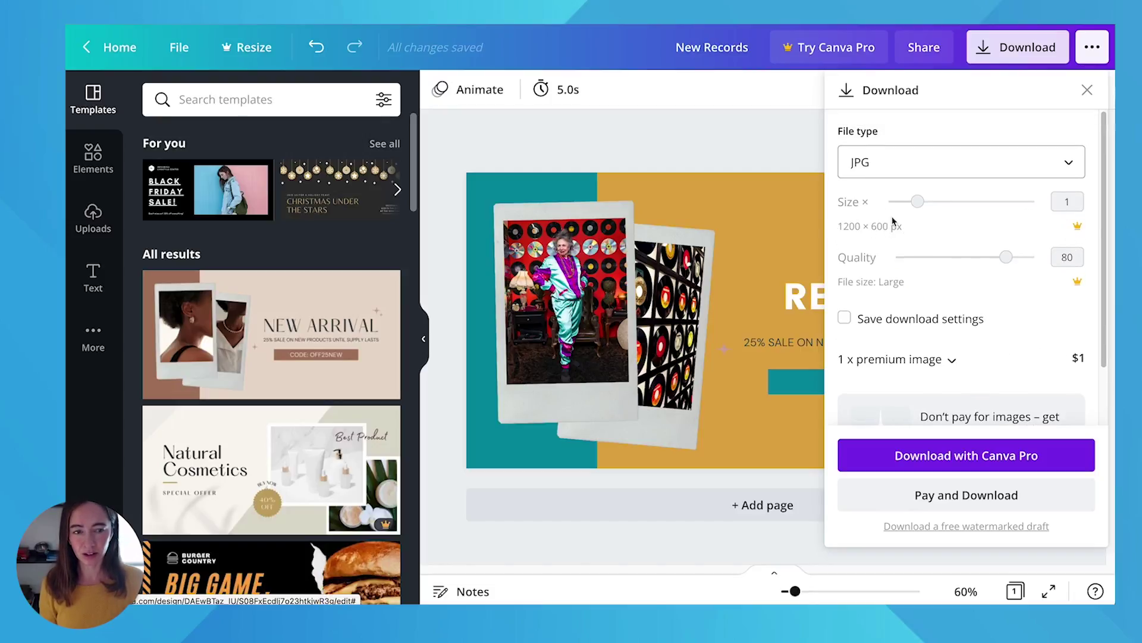
{"action": "left_click", "coordinate": [959, 497]}
{"action": "left_click", "coordinate": [858, 205]}
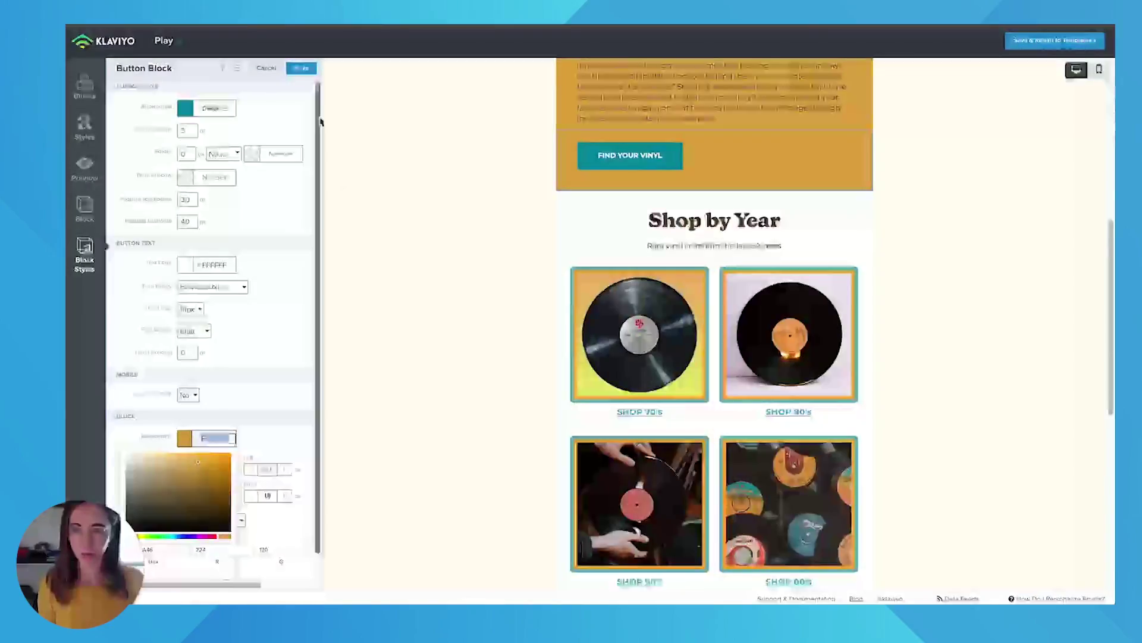
Step: Add an Image block under Shop by Year and upload the downloaded banner JPG into it
{"action": "left_click", "coordinate": [301, 67]}
{"action": "left_click_drag", "start_coordinate": [212, 110], "coordinate": [688, 224]}
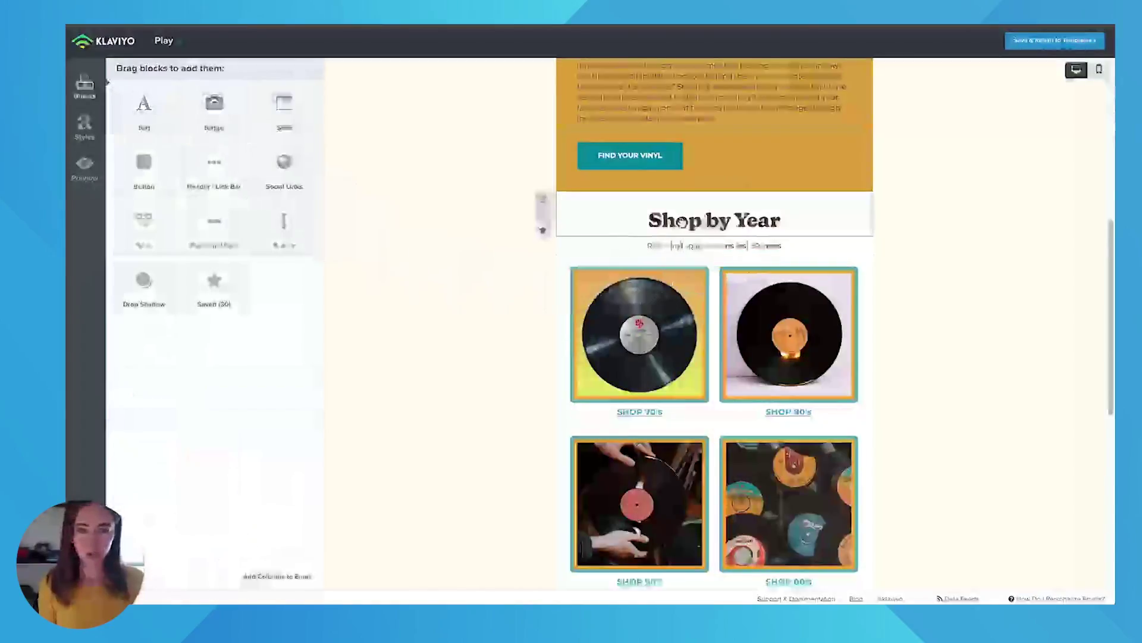
{"action": "left_click", "coordinate": [131, 112]}
{"action": "left_click", "coordinate": [411, 138]}
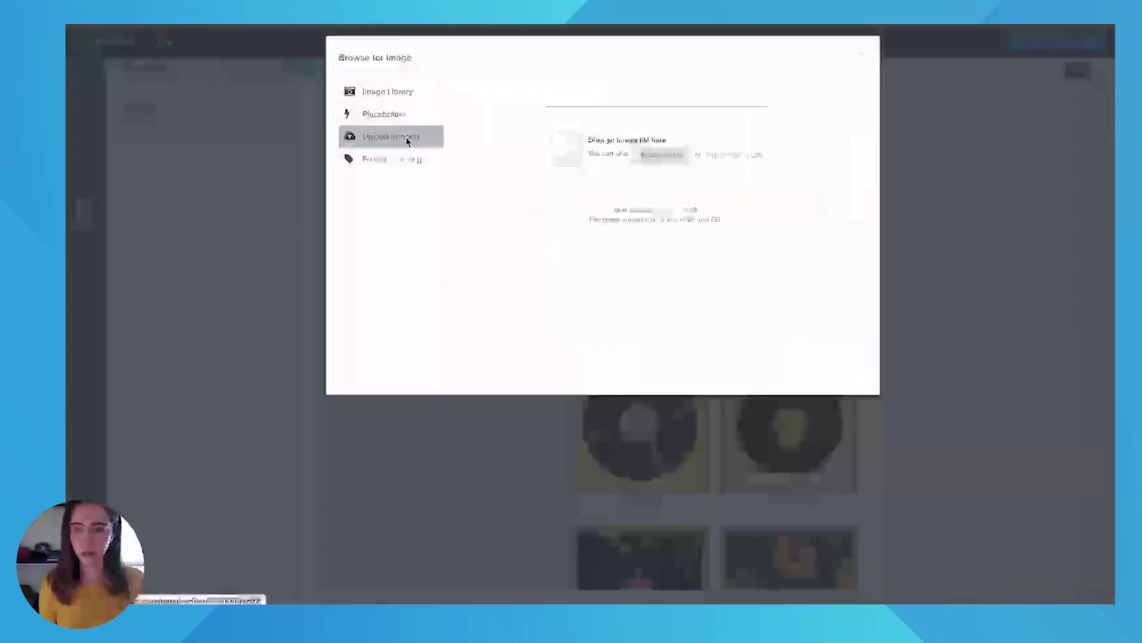
{"action": "left_click", "coordinate": [640, 157]}
{"action": "left_click", "coordinate": [297, 107]}
{"action": "double_click", "coordinate": [298, 106]}
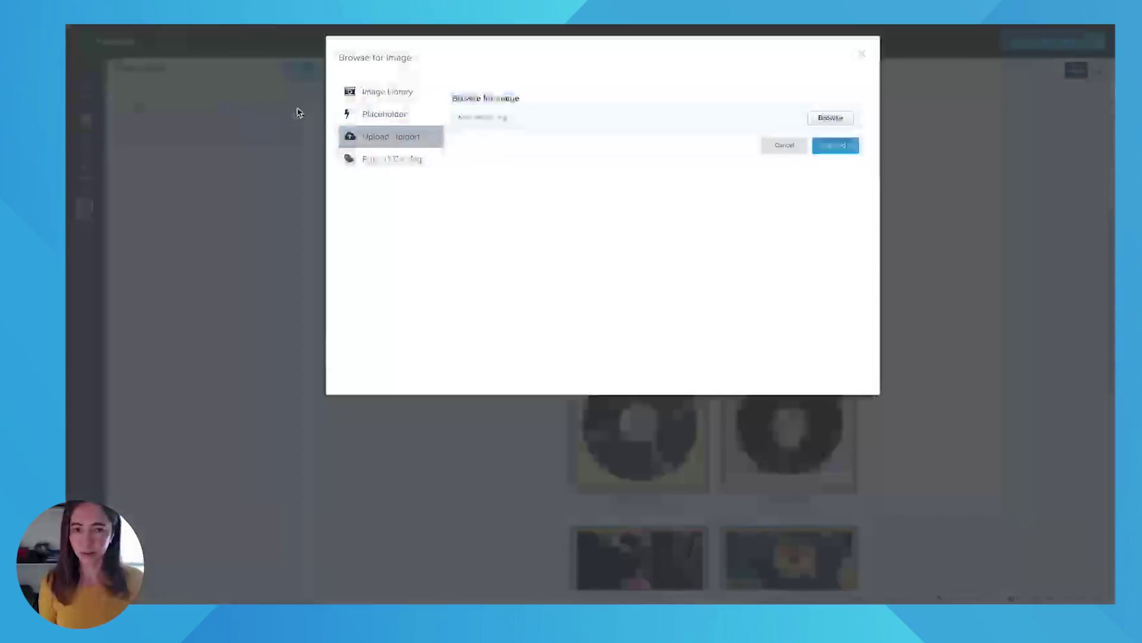
{"action": "left_click", "coordinate": [835, 143]}
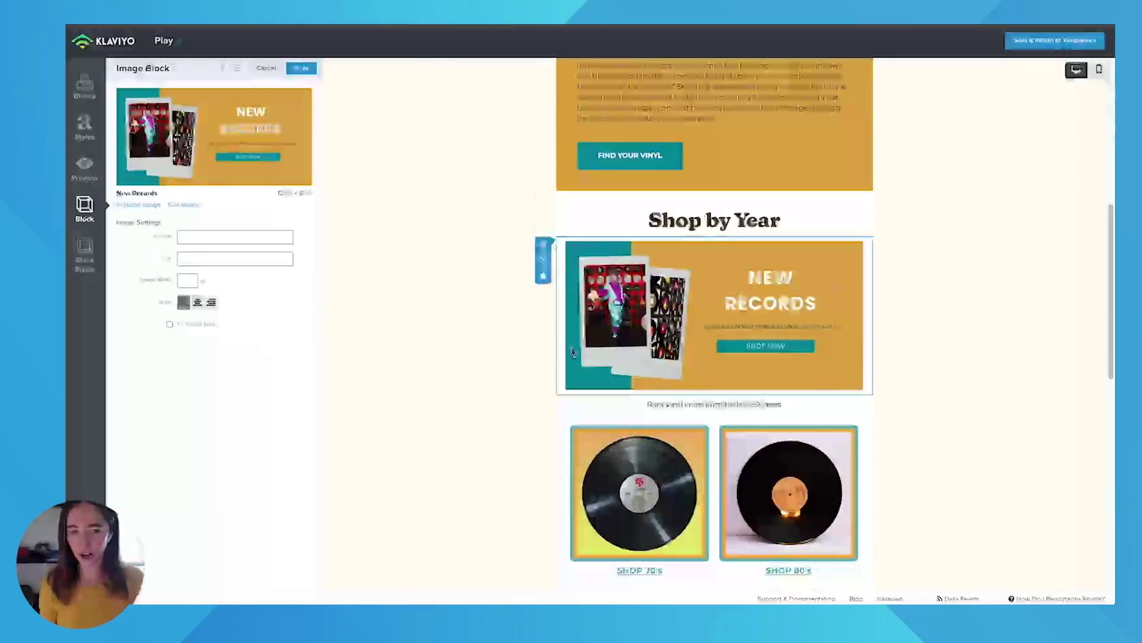
{"action": "left_click", "coordinate": [200, 326]}
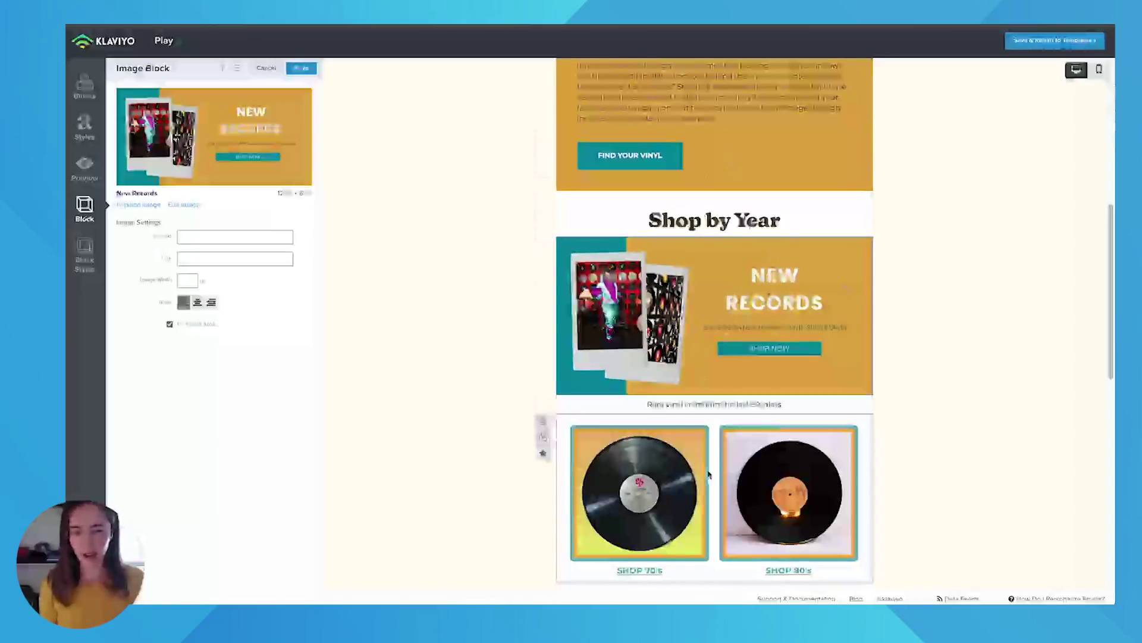
{"action": "right_click", "coordinate": [668, 479]}
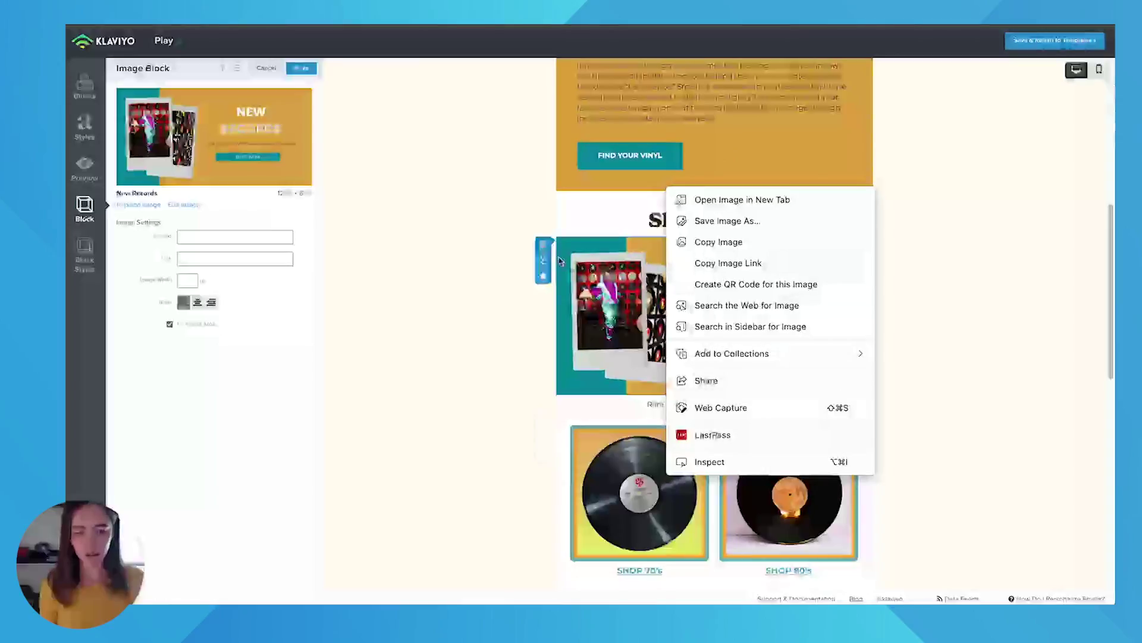
{"action": "left_click", "coordinate": [217, 260]}
{"action": "type", "text": "www.vegan"}
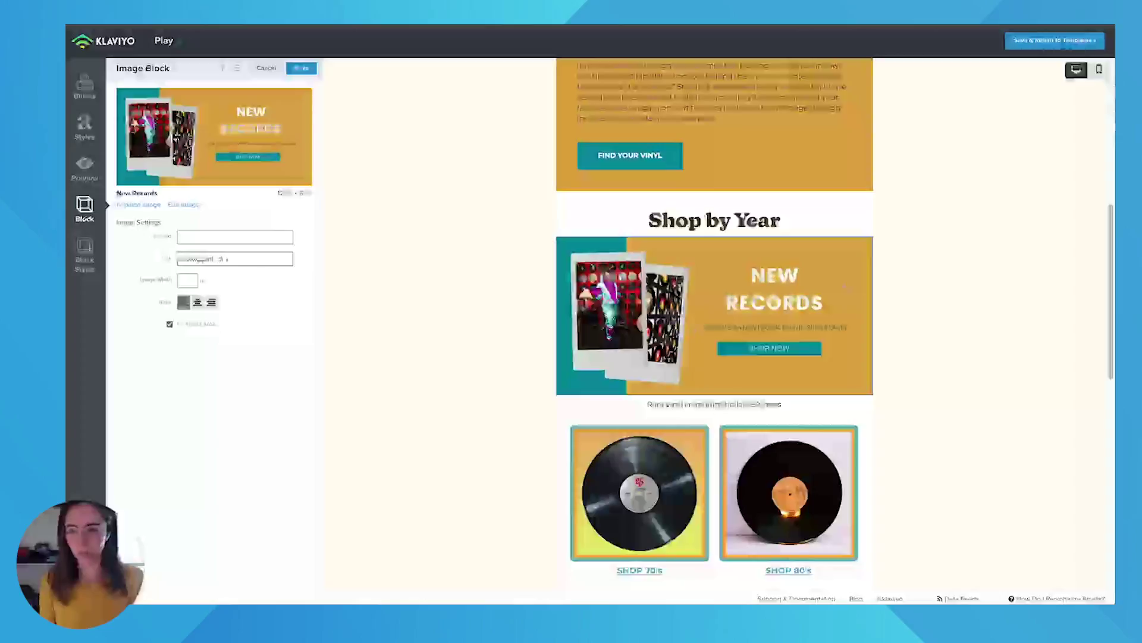
{"action": "left_click", "coordinate": [227, 239]}
{"action": "type", "text": "New Records"}
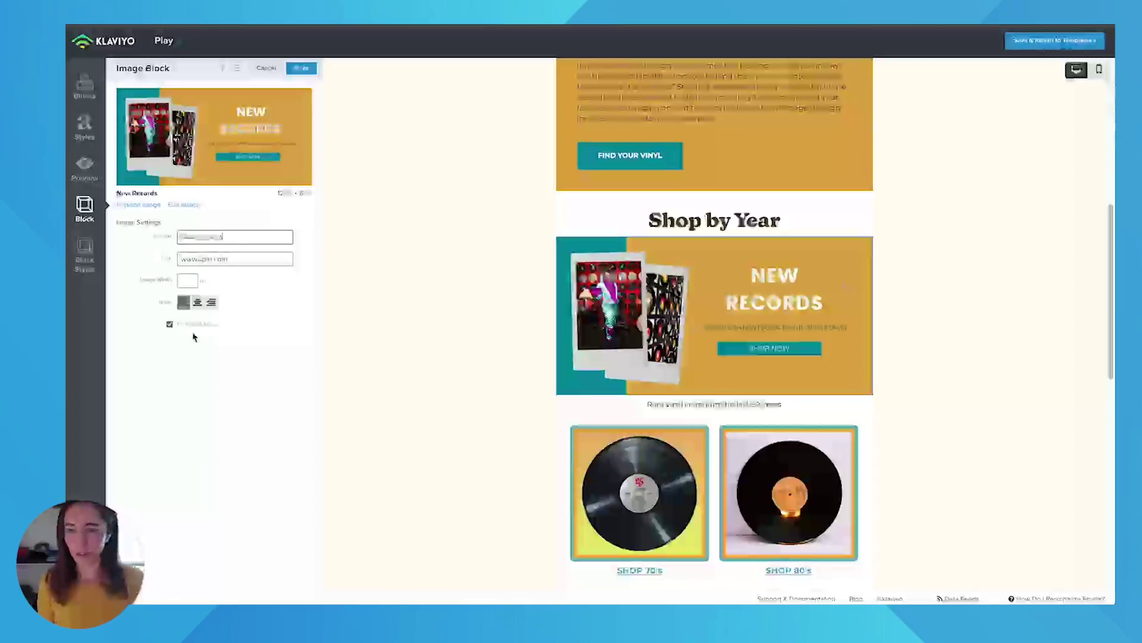
{"action": "left_click", "coordinate": [197, 303]}
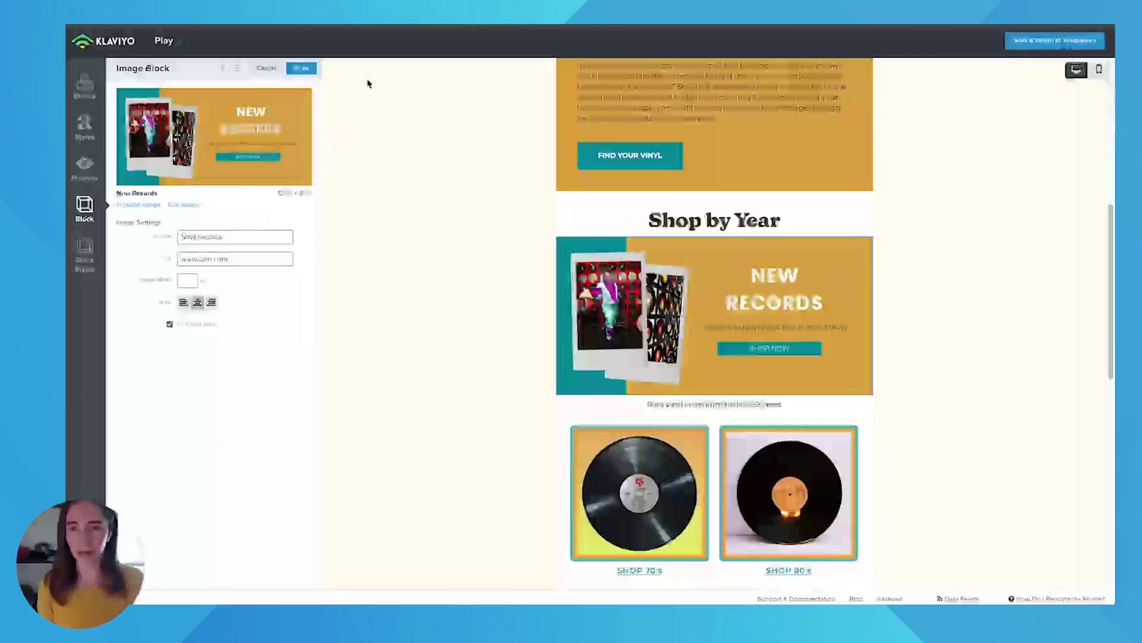
{"action": "left_click", "coordinate": [302, 69]}
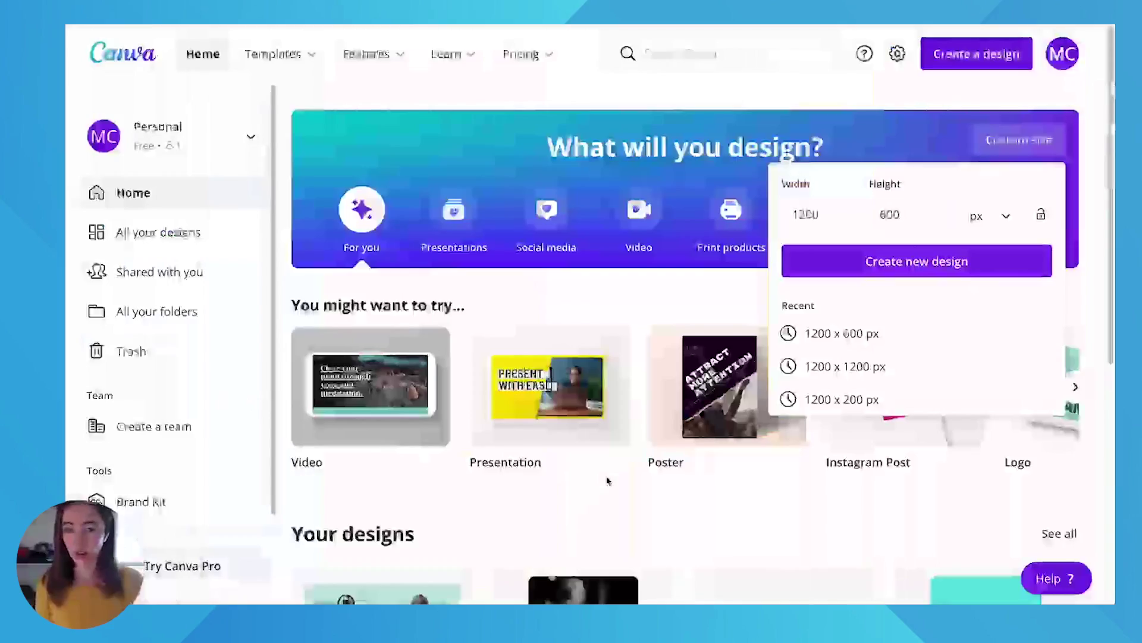
Step: Start a new blank square Instagram Post design in Canva
{"action": "left_click", "coordinate": [647, 289]}
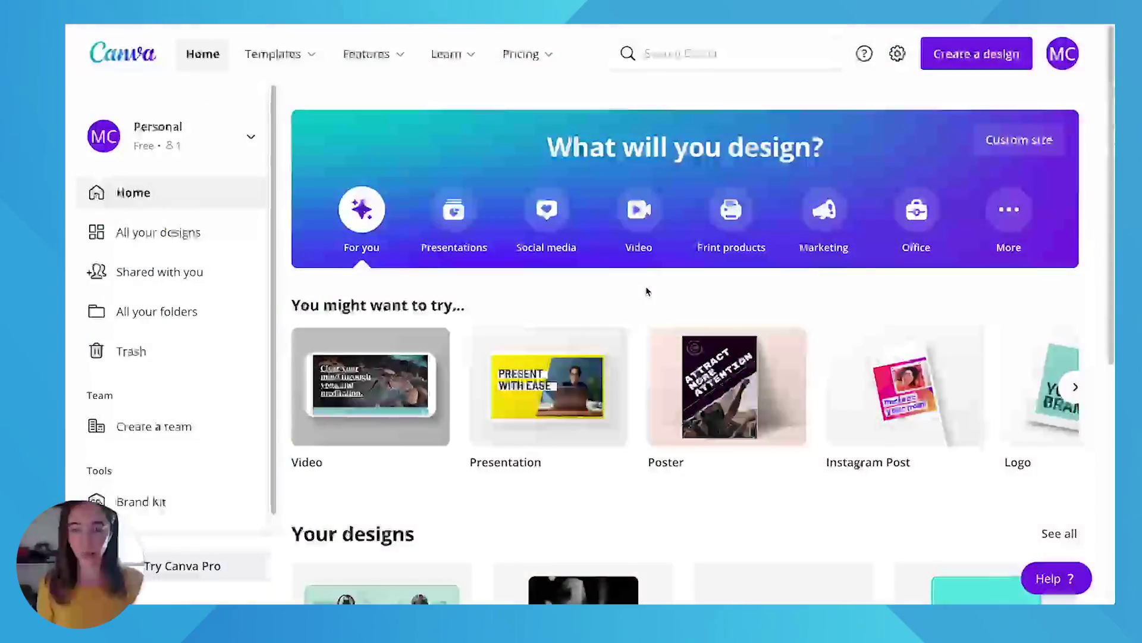
{"action": "left_click", "coordinate": [977, 59]}
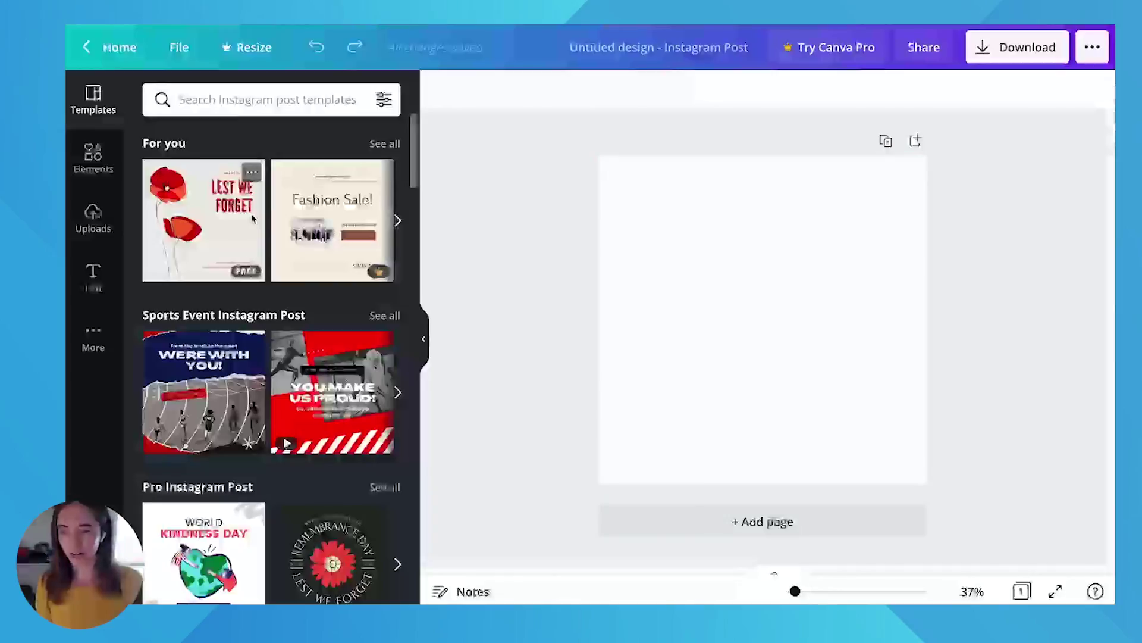
{"action": "scroll", "coordinate": [252, 218], "scroll_direction": "down", "scroll_amount": 2}
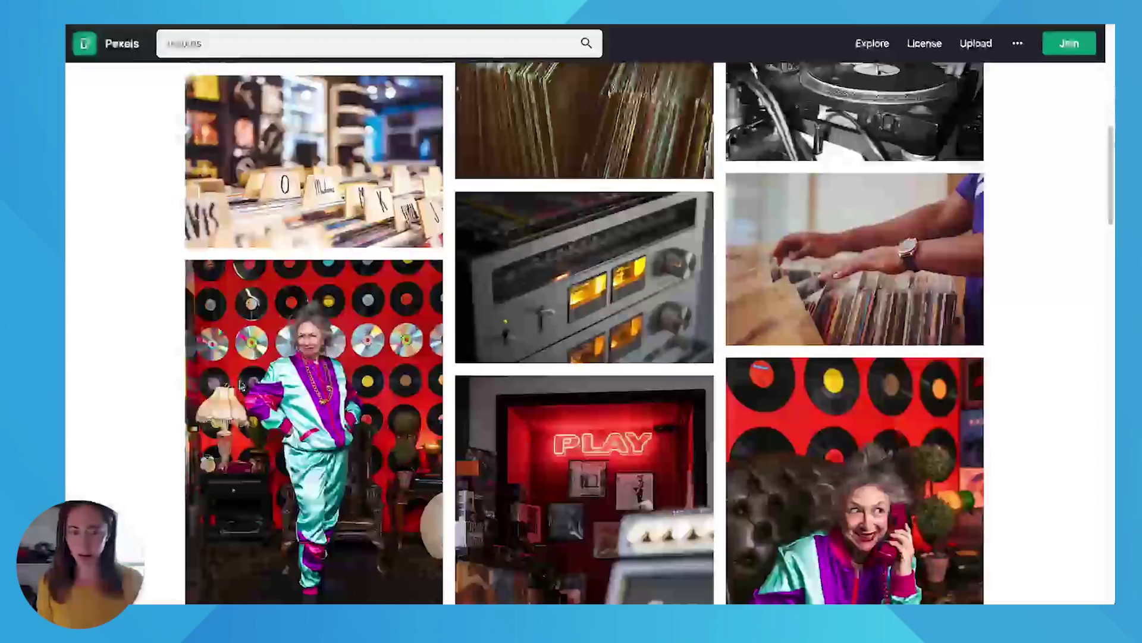
Step: Copy the Pexels record-wall photo, paste it into the post and enlarge it to fill the page
{"action": "scroll", "coordinate": [242, 386], "scroll_direction": "down", "scroll_amount": 6}
{"action": "right_click", "coordinate": [317, 378]}
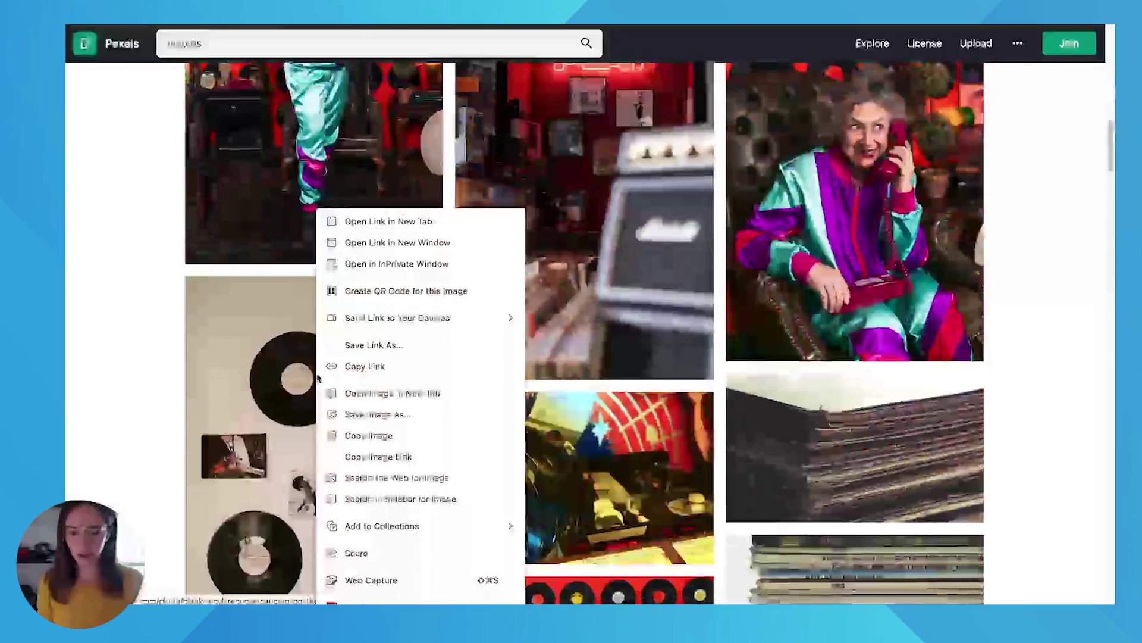
{"action": "left_click", "coordinate": [333, 435]}
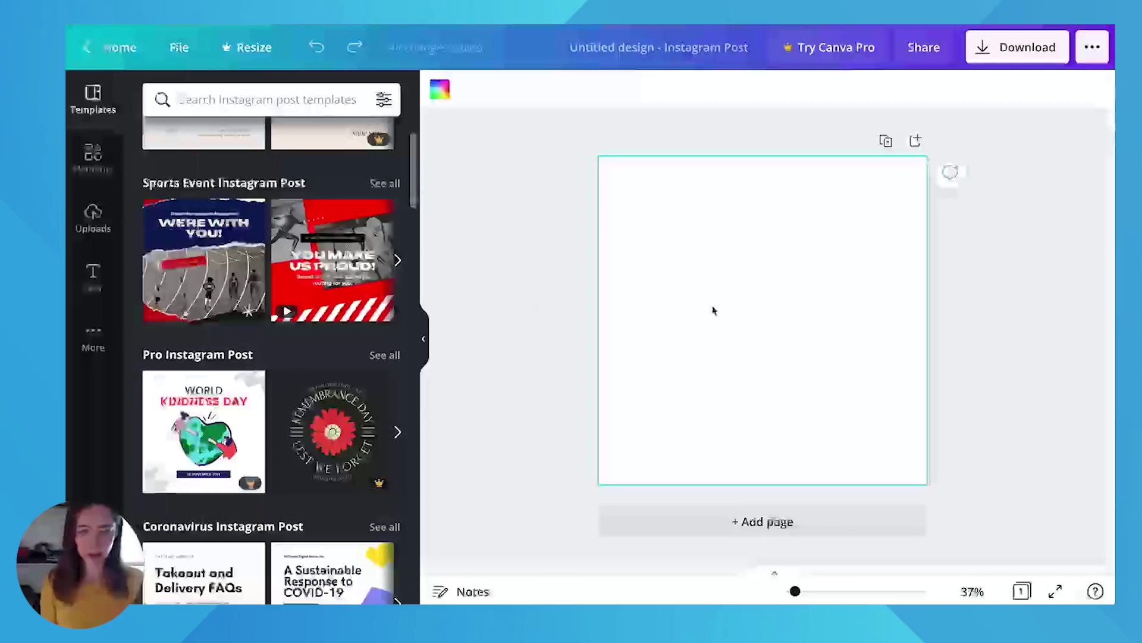
{"action": "key", "text": "ctrl+v"}
{"action": "left_click_drag", "start_coordinate": [690, 206], "coordinate": [476, 154]}
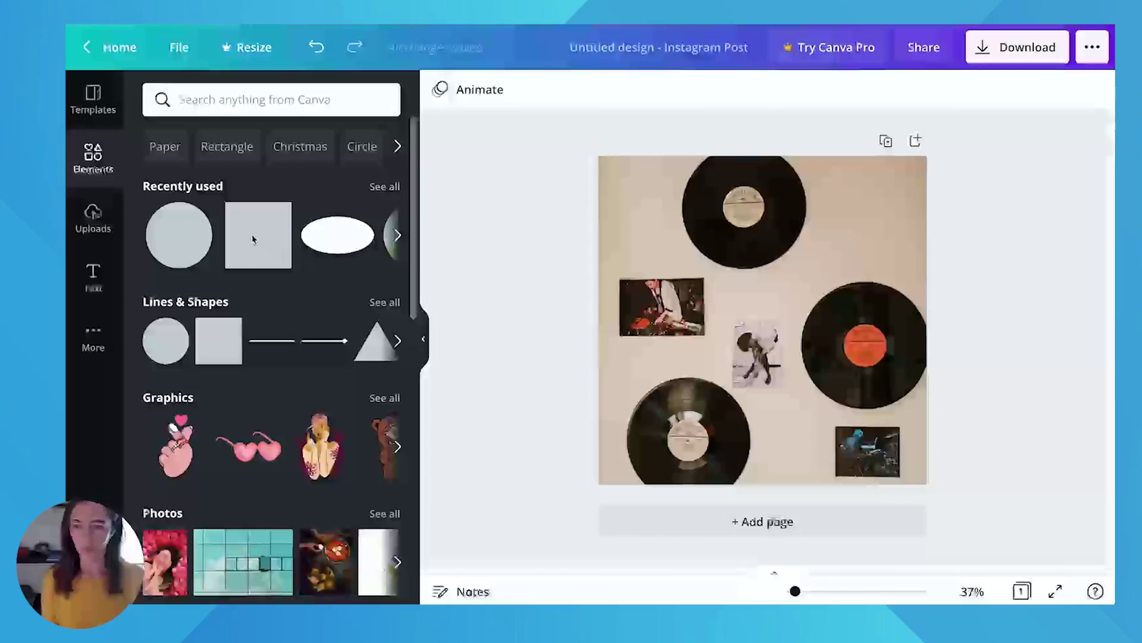
Step: Stretch an orange square over the whole post and set its transparency to 68
{"action": "mouse_move", "coordinate": [250, 233]}
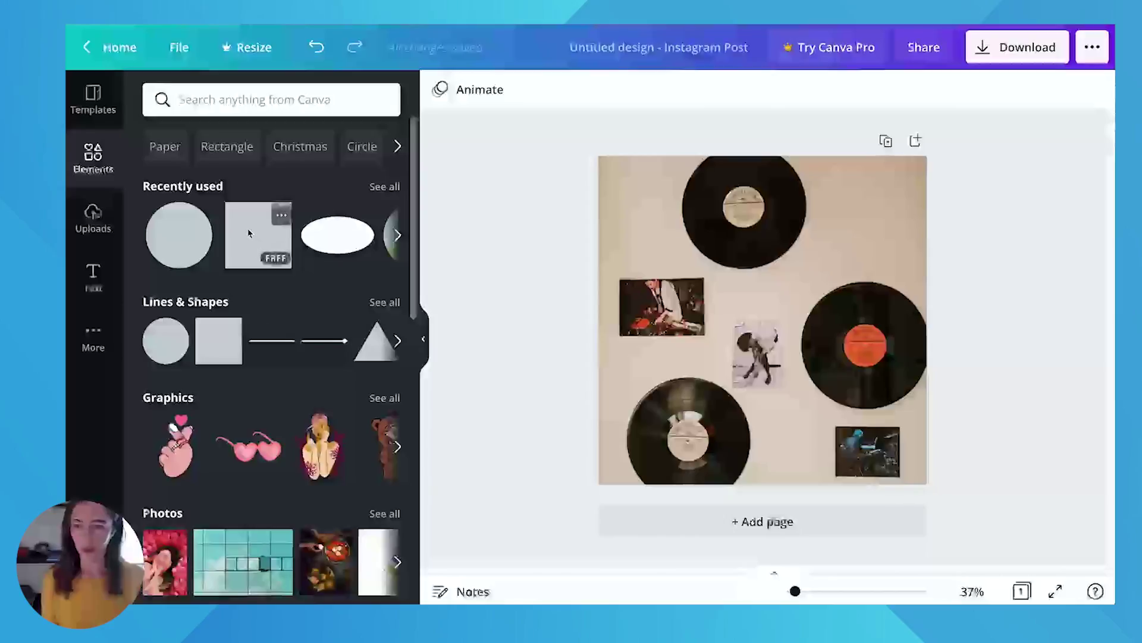
{"action": "left_click_drag", "start_coordinate": [256, 232], "coordinate": [672, 266]}
{"action": "left_click_drag", "start_coordinate": [775, 364], "coordinate": [801, 340]}
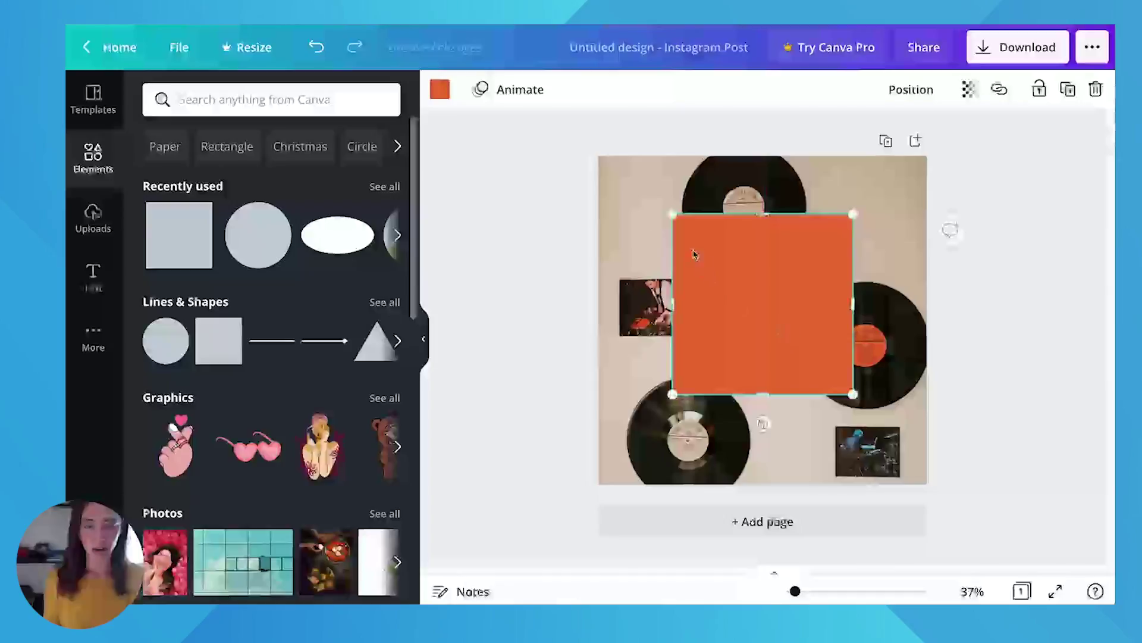
{"action": "left_click_drag", "start_coordinate": [673, 220], "coordinate": [581, 173]}
{"action": "left_click_drag", "start_coordinate": [854, 398], "coordinate": [940, 495]}
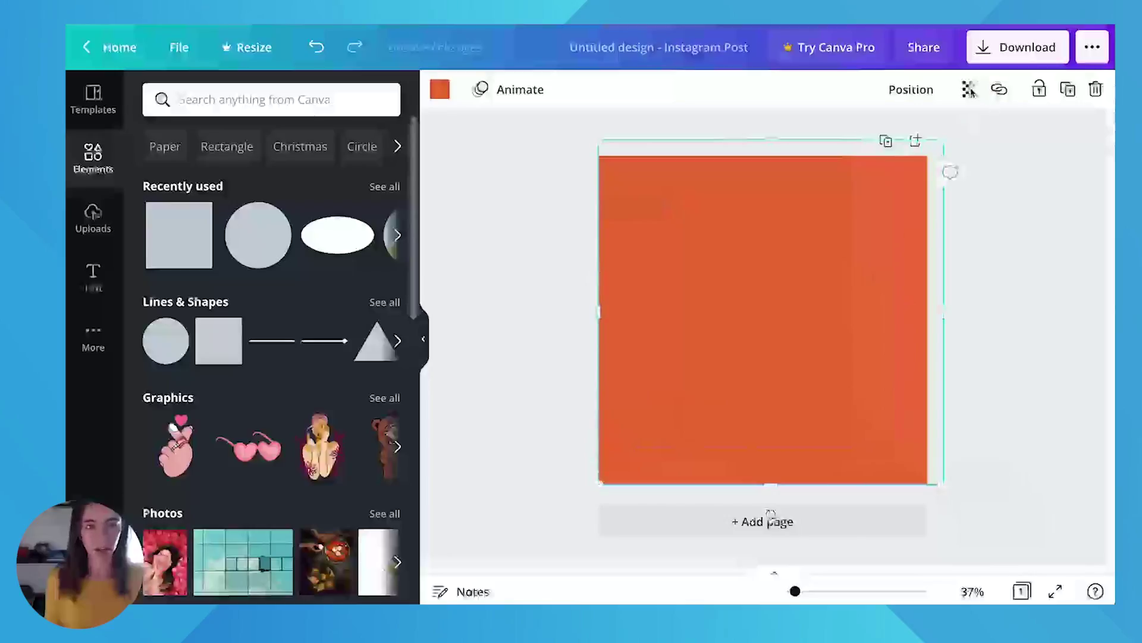
{"action": "left_click", "coordinate": [970, 91]}
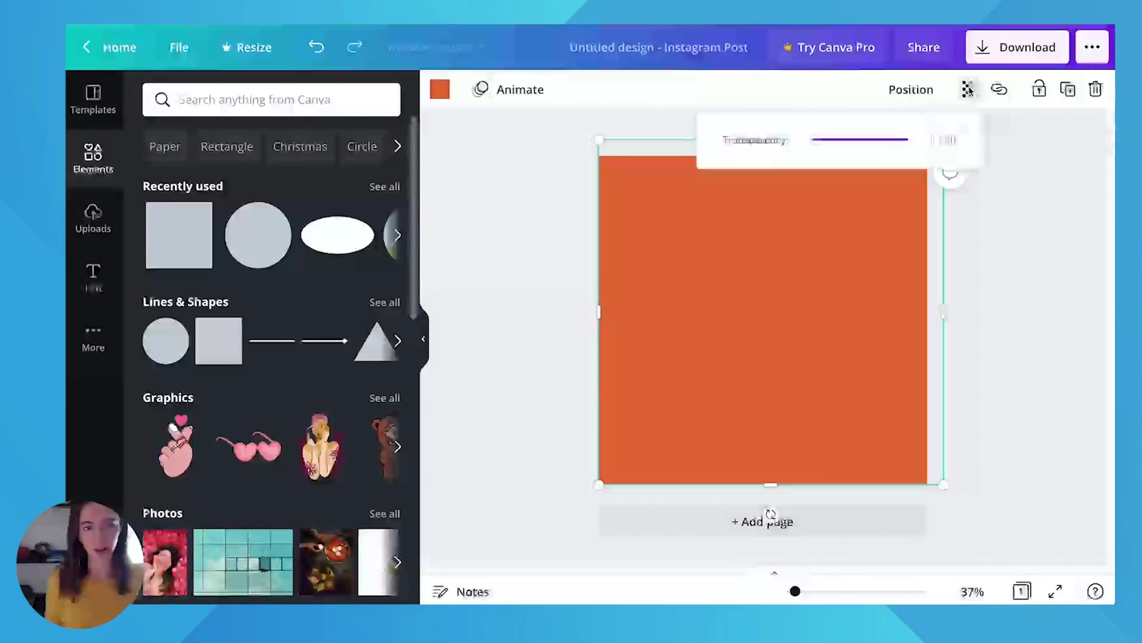
{"action": "left_click_drag", "start_coordinate": [918, 145], "coordinate": [883, 145]}
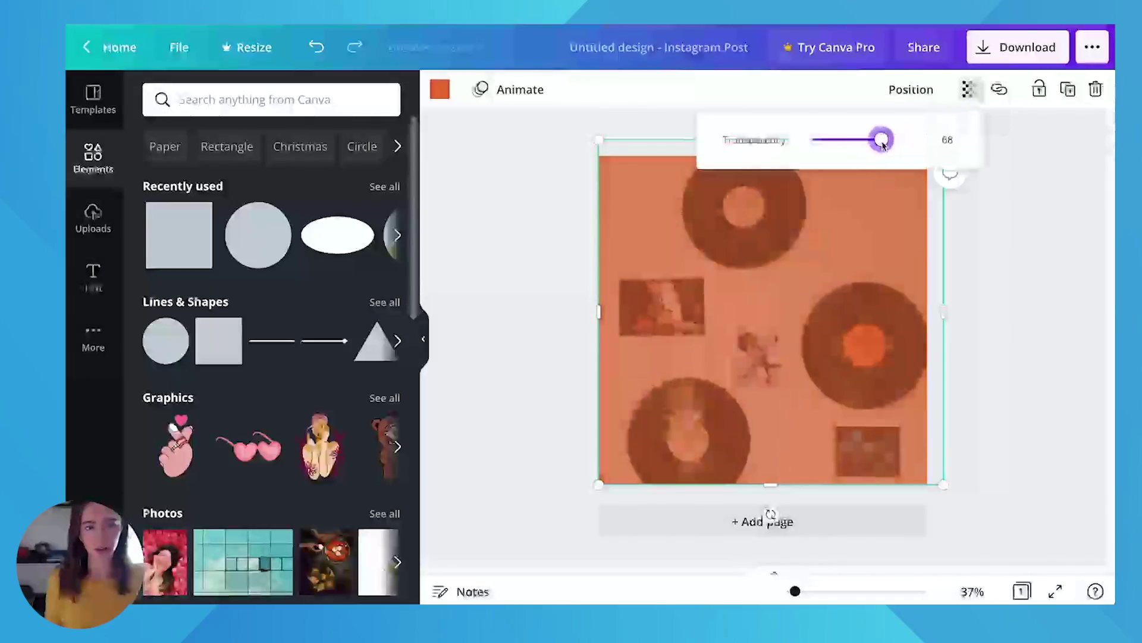
Step: Add a heading reading SHOP NEW VINYL, broken across stacked lines
{"action": "left_click", "coordinate": [1012, 311]}
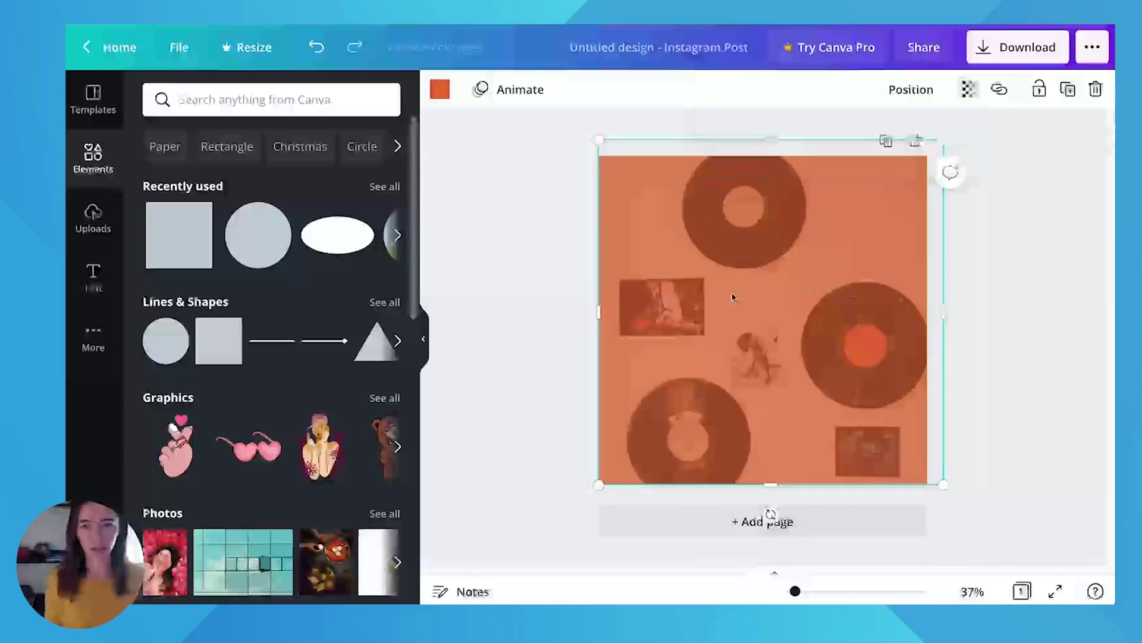
{"action": "left_click", "coordinate": [513, 280]}
{"action": "left_click", "coordinate": [88, 285]}
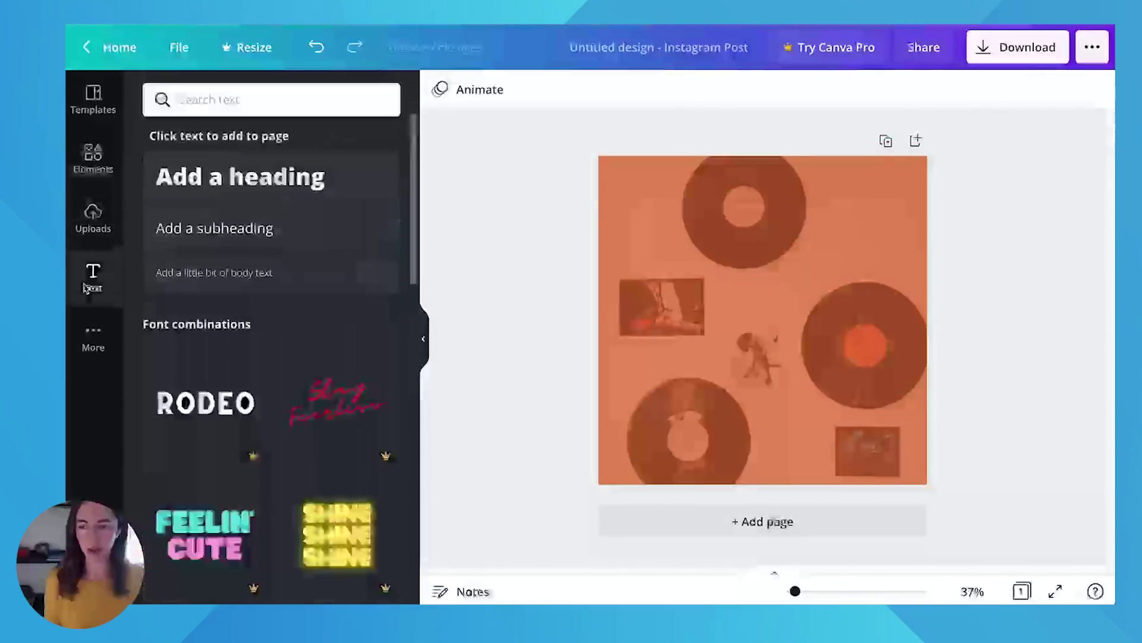
{"action": "left_click", "coordinate": [219, 182]}
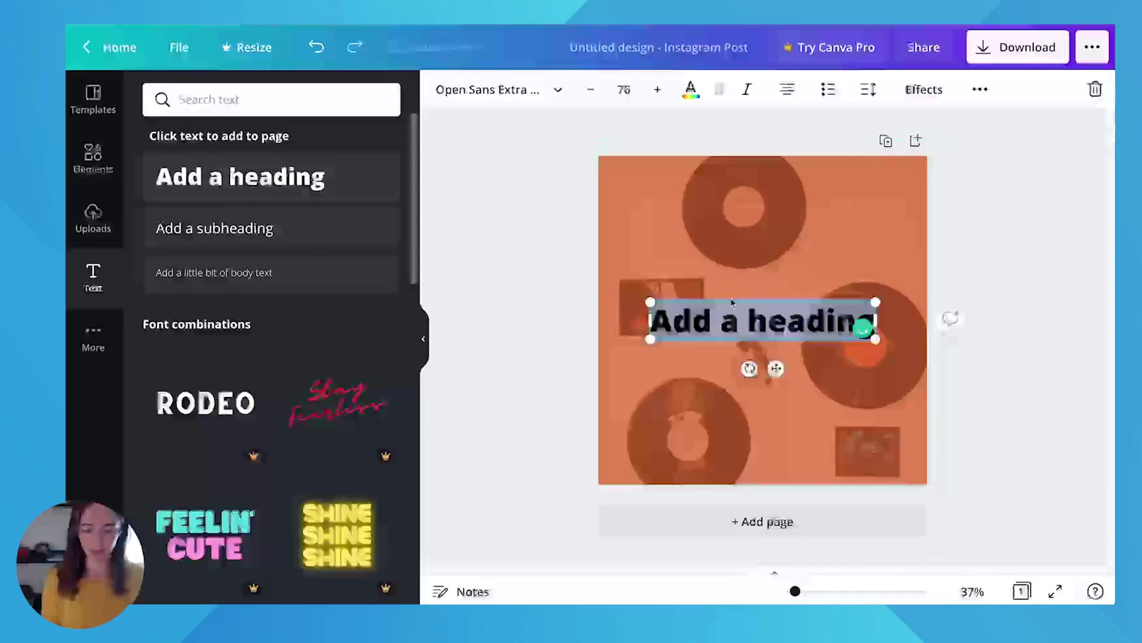
{"action": "type", "text": "SHP"}
{"action": "key", "text": "BackSpace"}
{"action": "type", "text": "OP"}
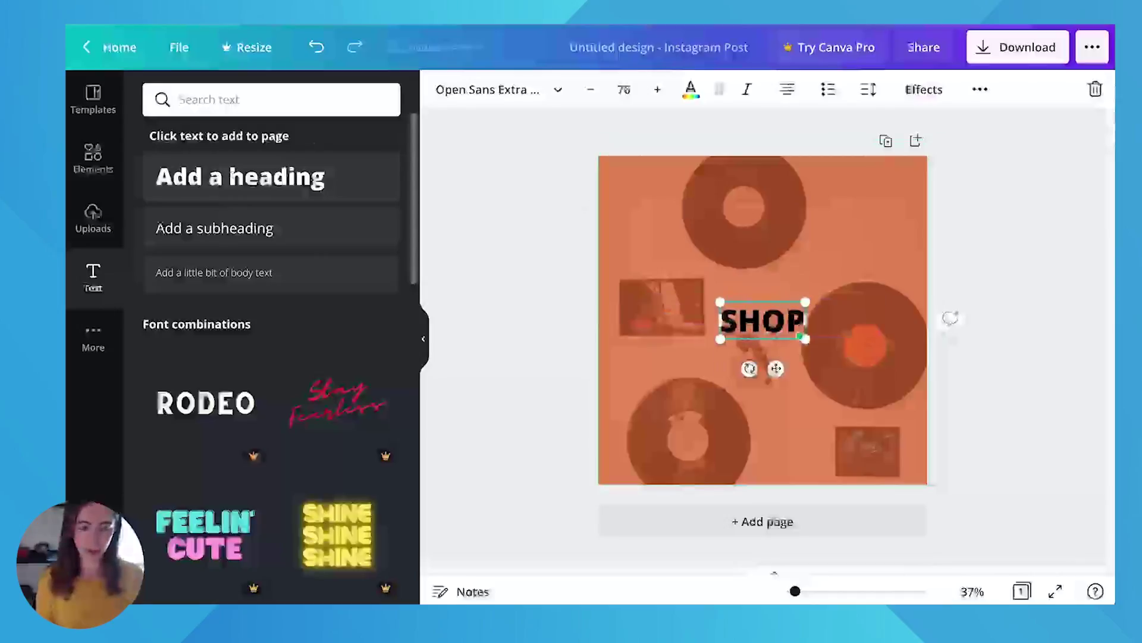
{"action": "type", "text": " NEw"}
{"action": "key", "text": "BackSpace"}
{"action": "type", "text": "W"}
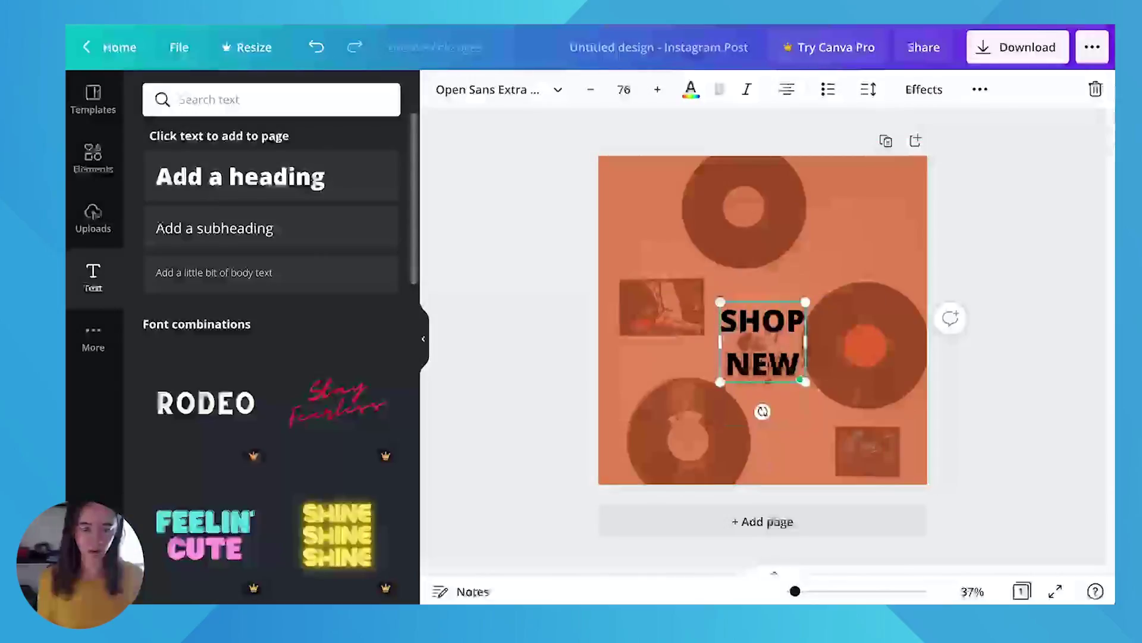
{"action": "key", "text": "Return"}
{"action": "type", "text": "NYL"}
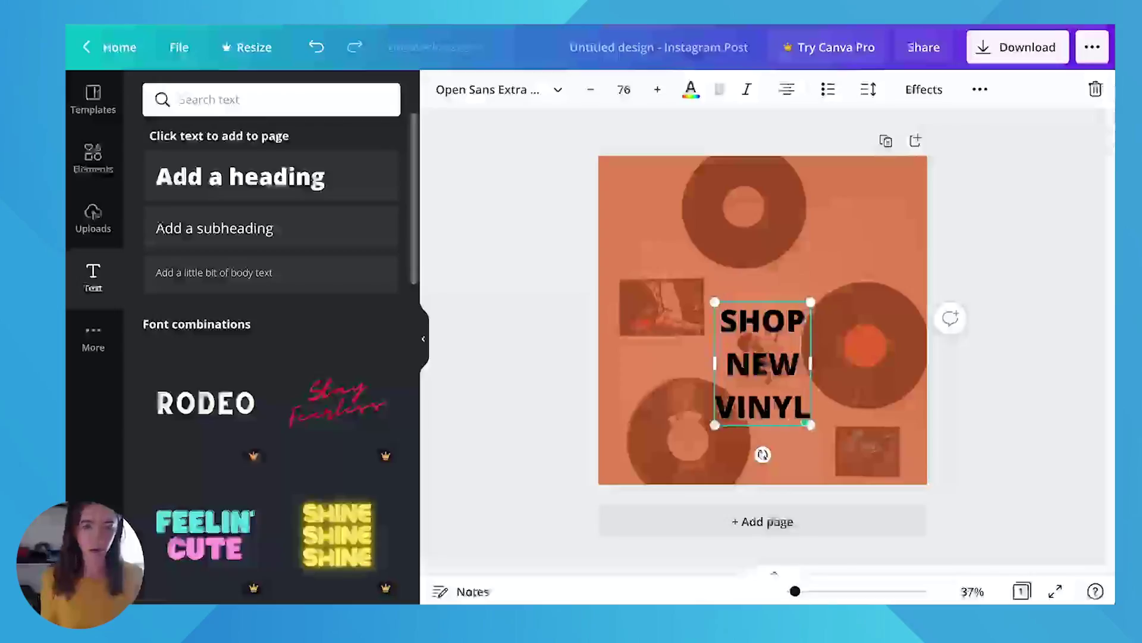
Step: Colour the SHOP NEW VINYL heading white and move it up along the centre guide
{"action": "key", "text": "ctrl+a"}
{"action": "left_click", "coordinate": [691, 87]}
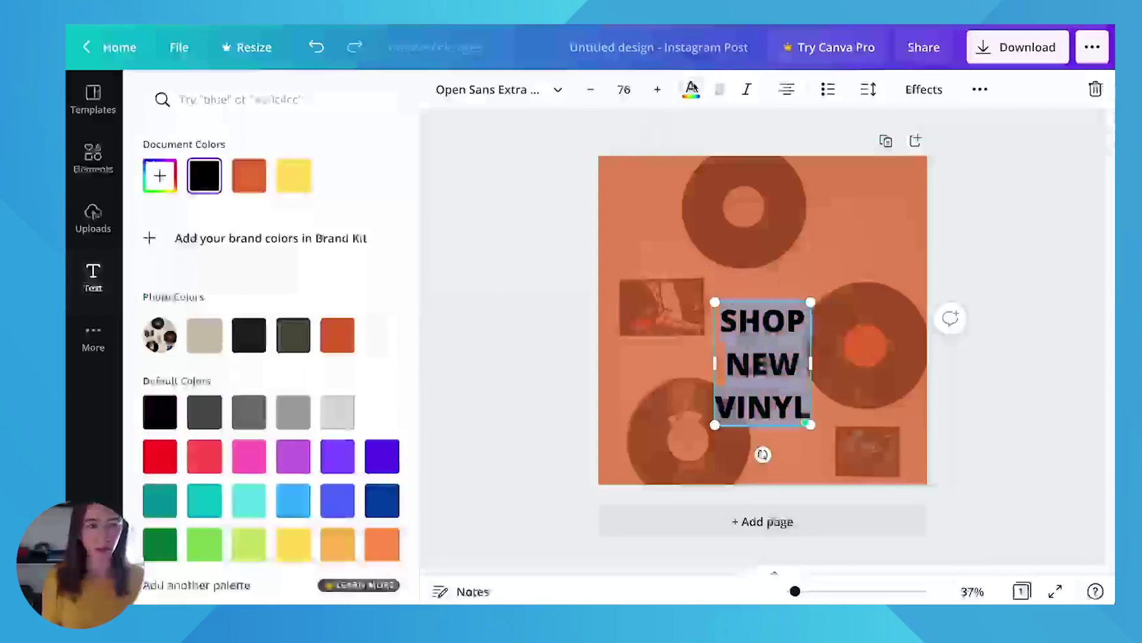
{"action": "left_click", "coordinate": [382, 411]}
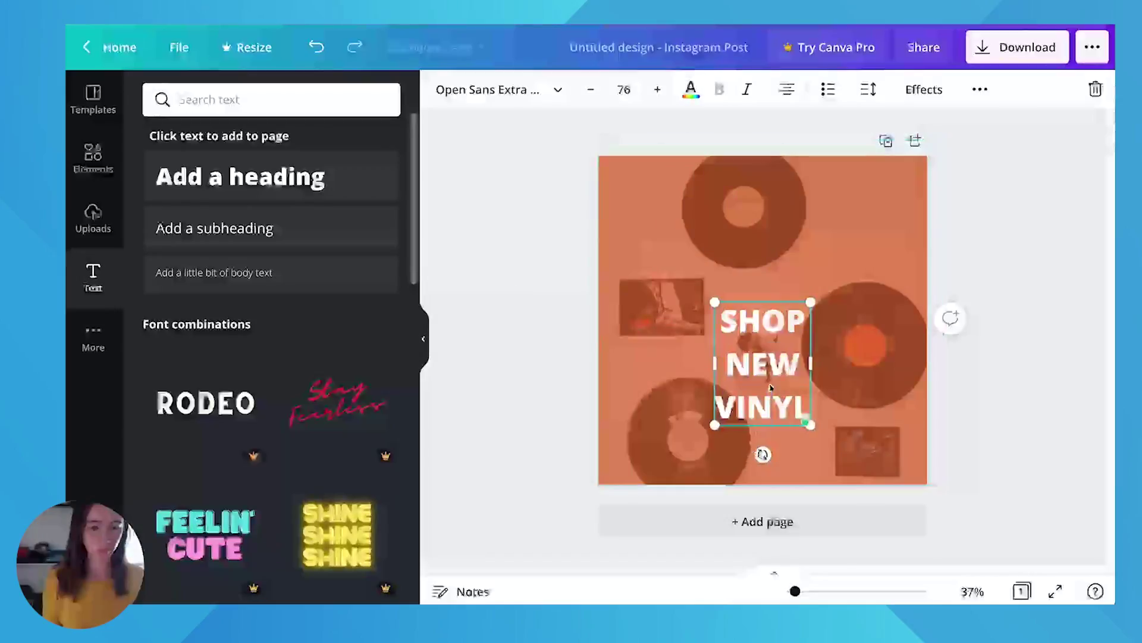
{"action": "left_click", "coordinate": [969, 283]}
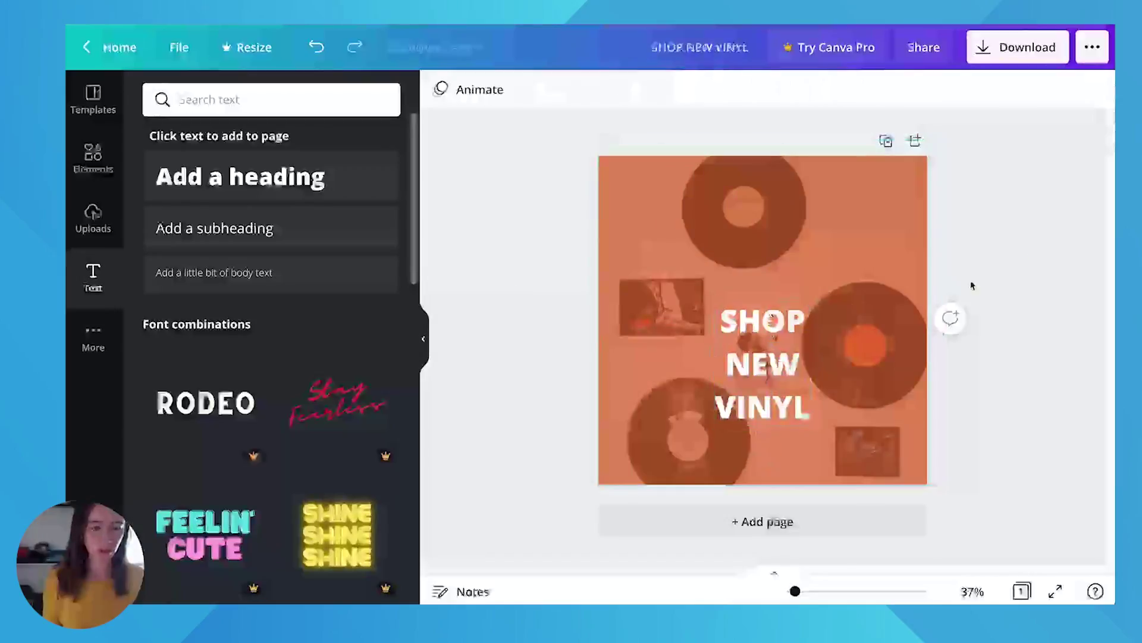
{"action": "left_click_drag", "start_coordinate": [773, 318], "coordinate": [773, 275]}
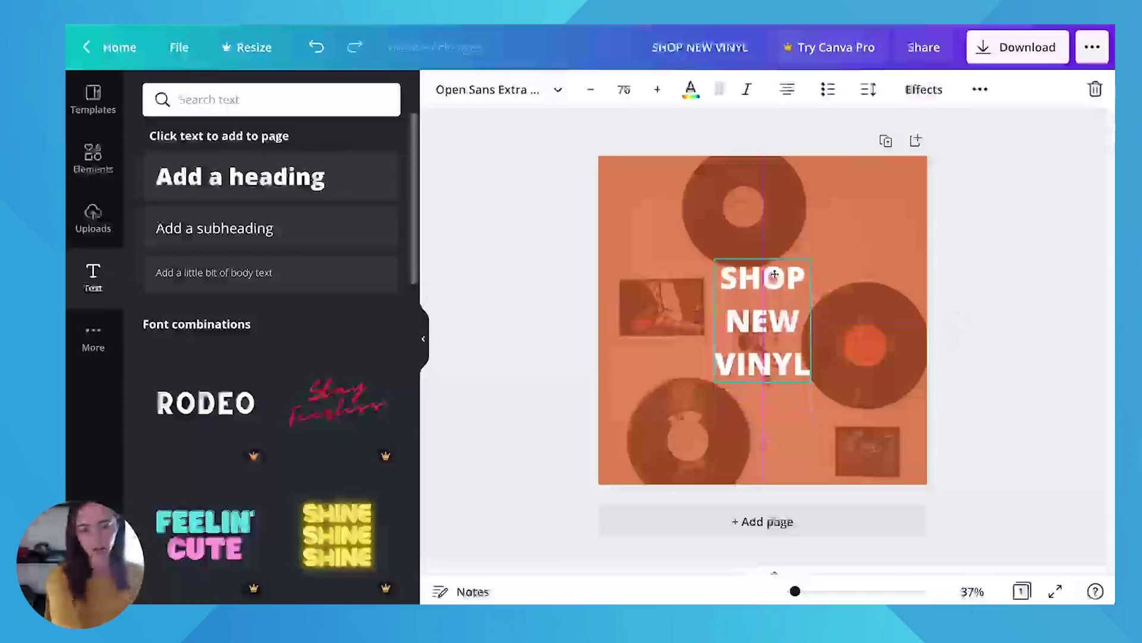
{"action": "left_click_drag", "start_coordinate": [774, 274], "coordinate": [779, 249]}
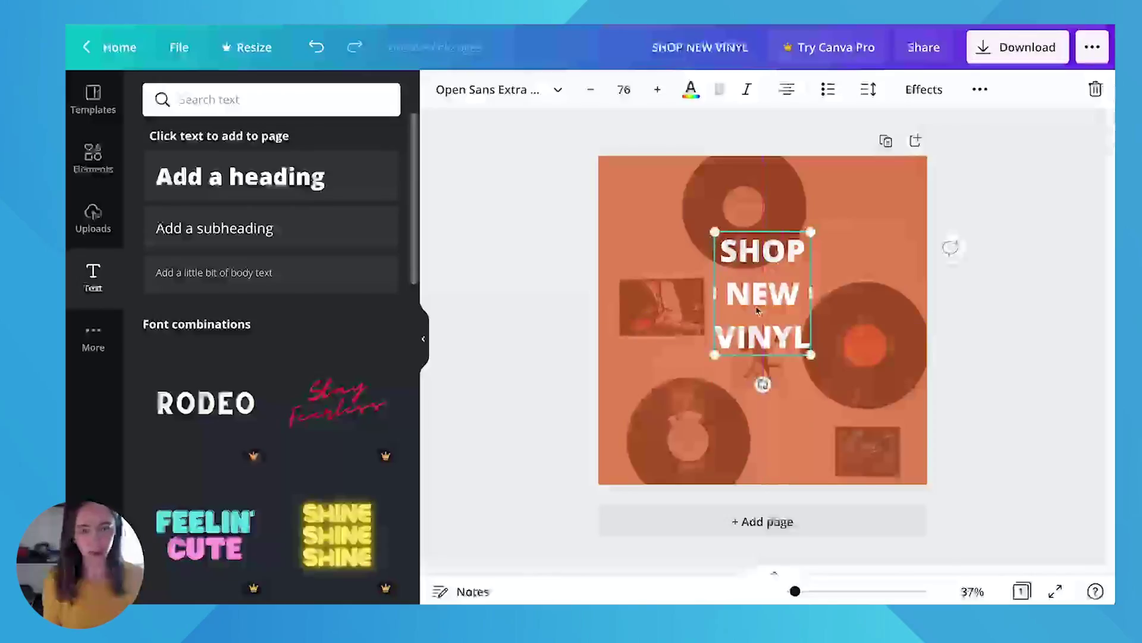
{"action": "left_click", "coordinate": [549, 295]}
Step: Duplicate the heading lower on the post and retype it as GET NEW VINYL
{"action": "left_click", "coordinate": [723, 286]}
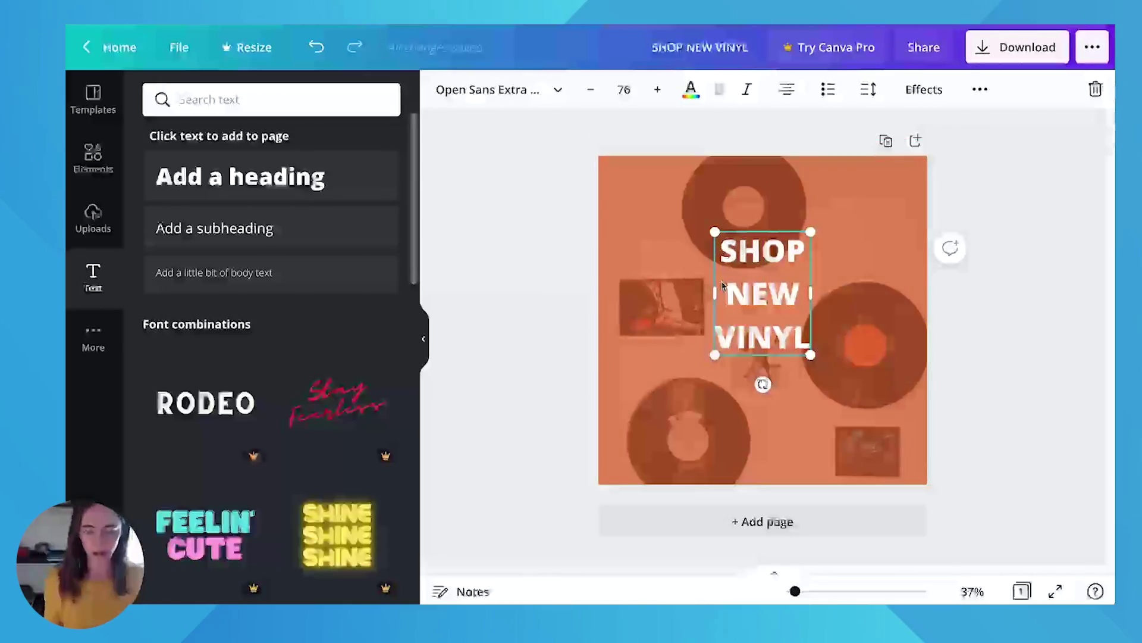
{"action": "key", "text": "ctrl+d"}
{"action": "left_click_drag", "start_coordinate": [723, 285], "coordinate": [723, 347]}
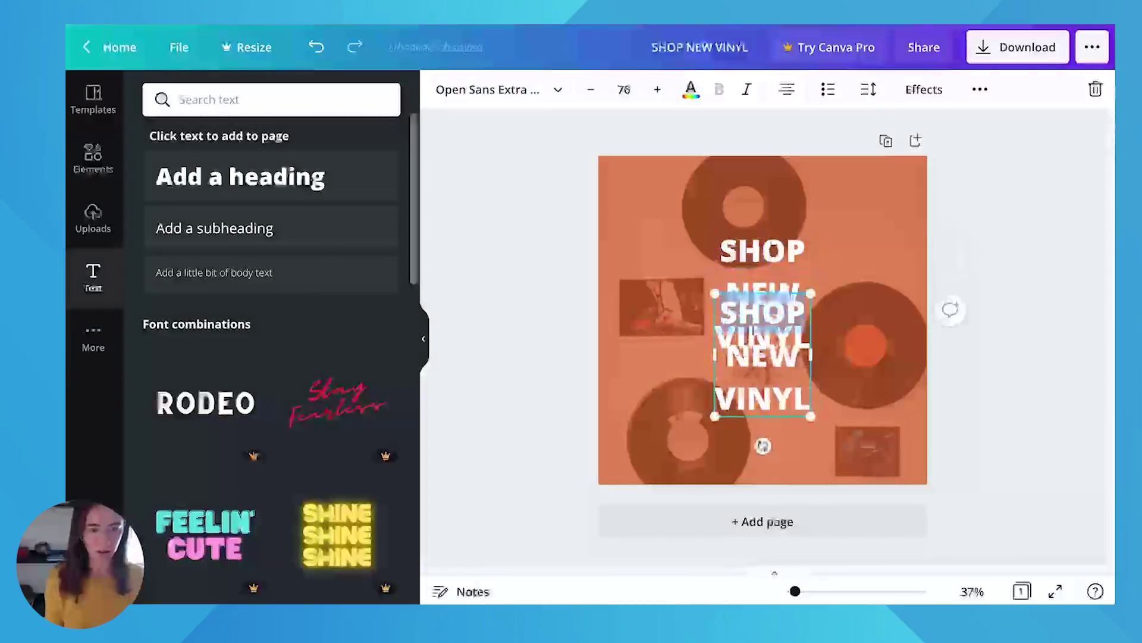
{"action": "double_click", "coordinate": [754, 330]}
{"action": "type", "text": "GET"}
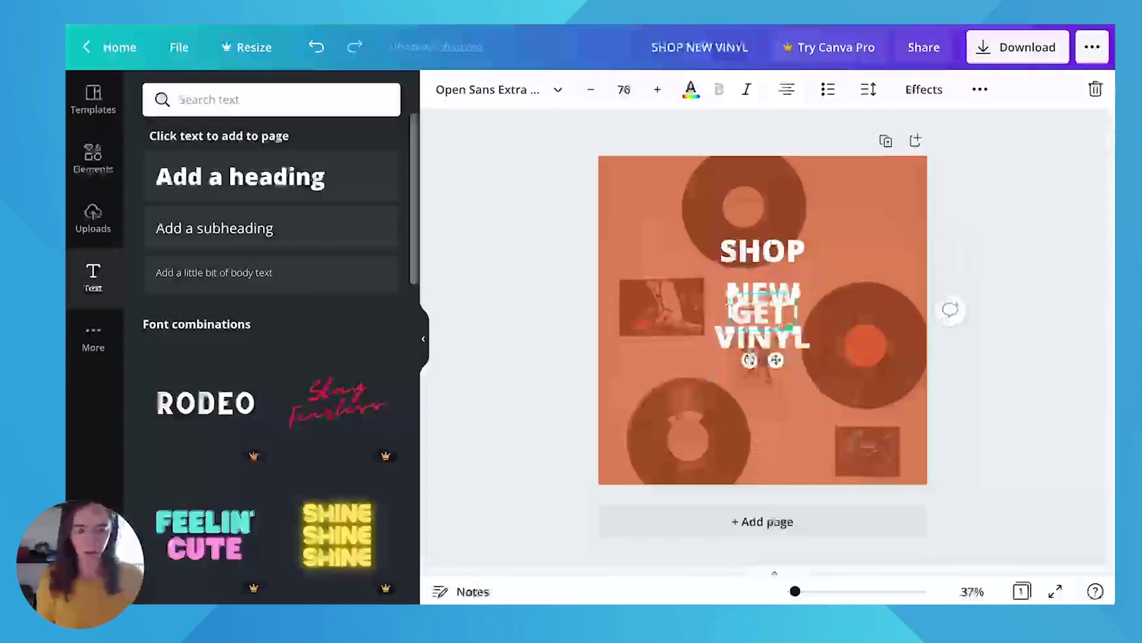
{"action": "type", "text": " NEW VINYL"}
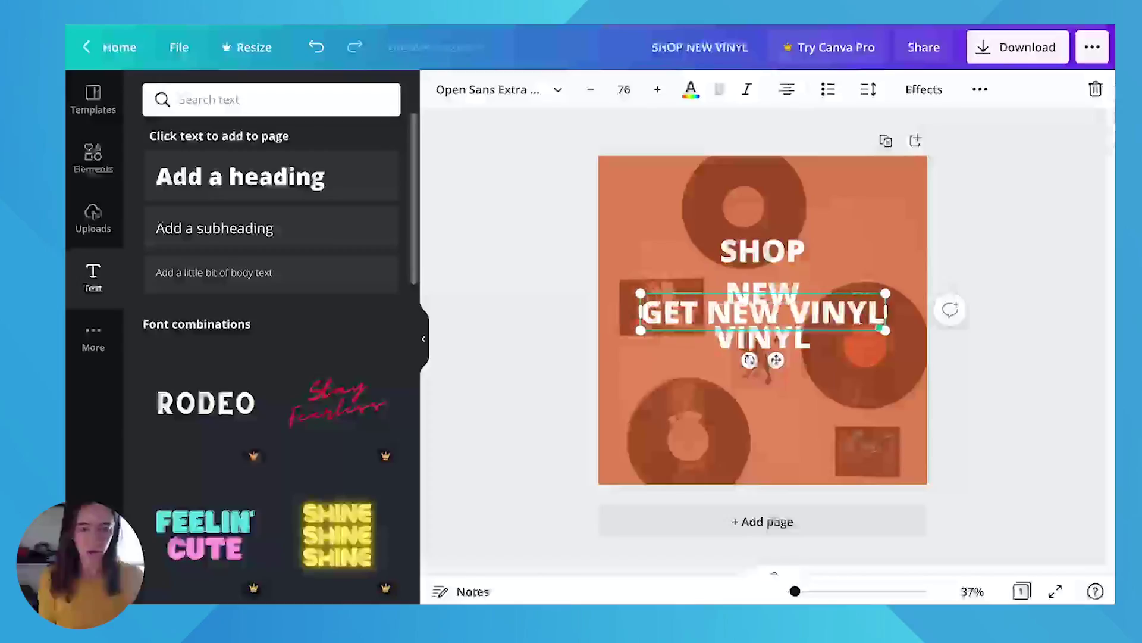
Step: Set GET NEW VINYL to font size 40 and place it below the word VINYL
{"action": "key", "text": "ctrl+a"}
{"action": "left_click", "coordinate": [593, 90]}
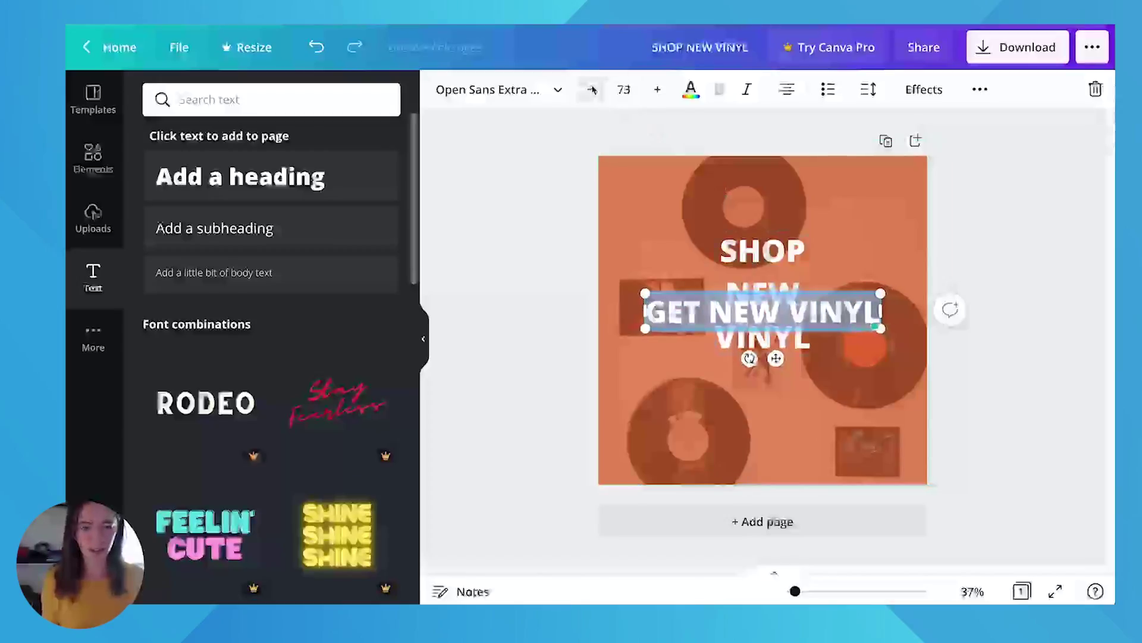
{"action": "left_click", "coordinate": [593, 90]}
{"action": "left_click", "coordinate": [592, 90]}
{"action": "left_click", "coordinate": [611, 95]}
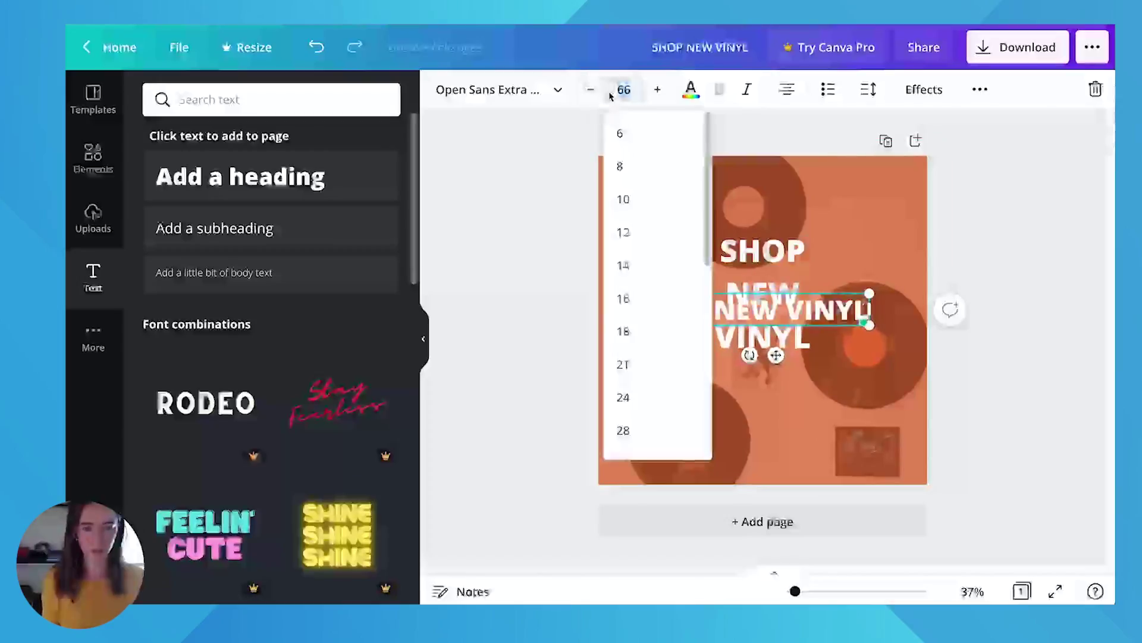
{"action": "key", "text": "Return"}
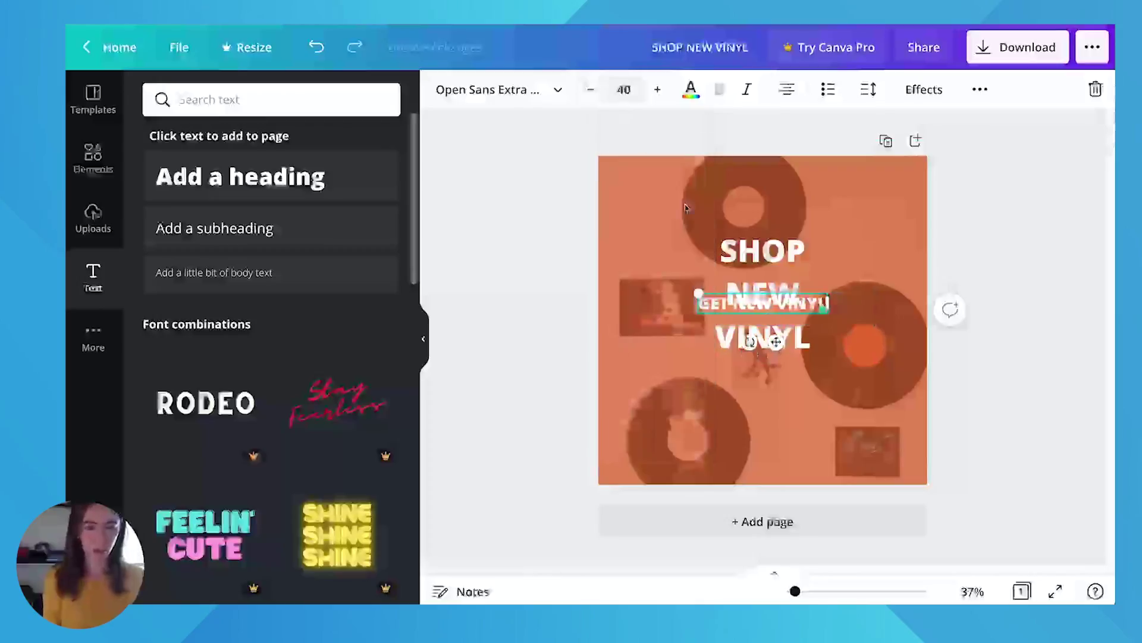
{"action": "left_click", "coordinate": [695, 315]}
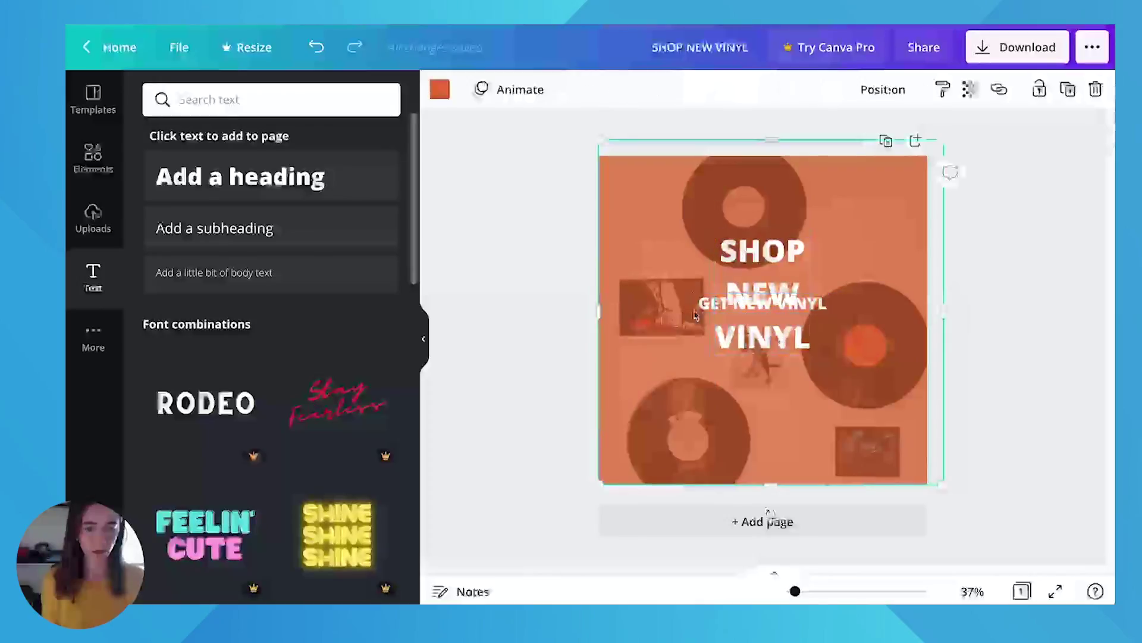
{"action": "left_click_drag", "start_coordinate": [695, 315], "coordinate": [727, 379]}
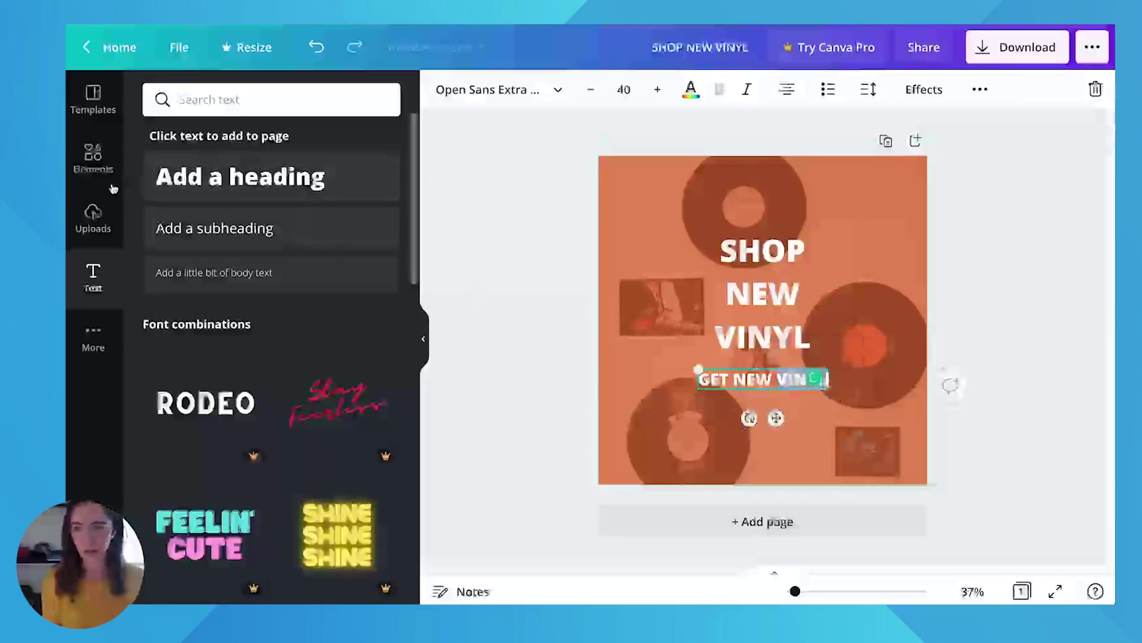
Step: Search Elements for 'arrow' and add the white squiggly arrow to the post
{"action": "left_click", "coordinate": [95, 158]}
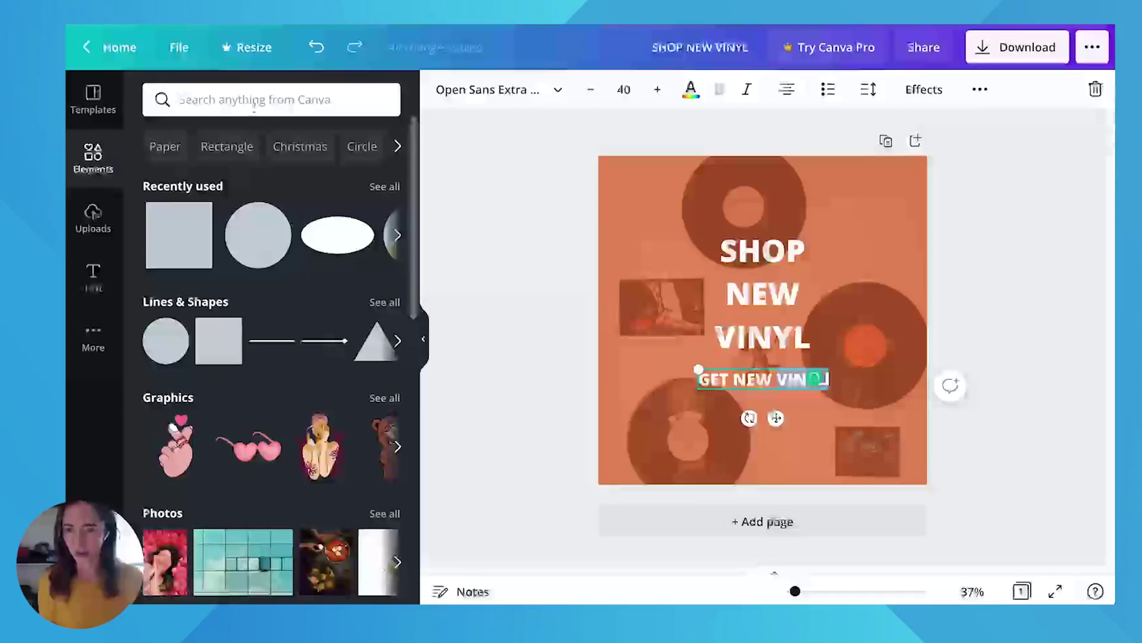
{"action": "left_click", "coordinate": [255, 101]}
{"action": "type", "text": "arrow"}
{"action": "key", "text": "Return"}
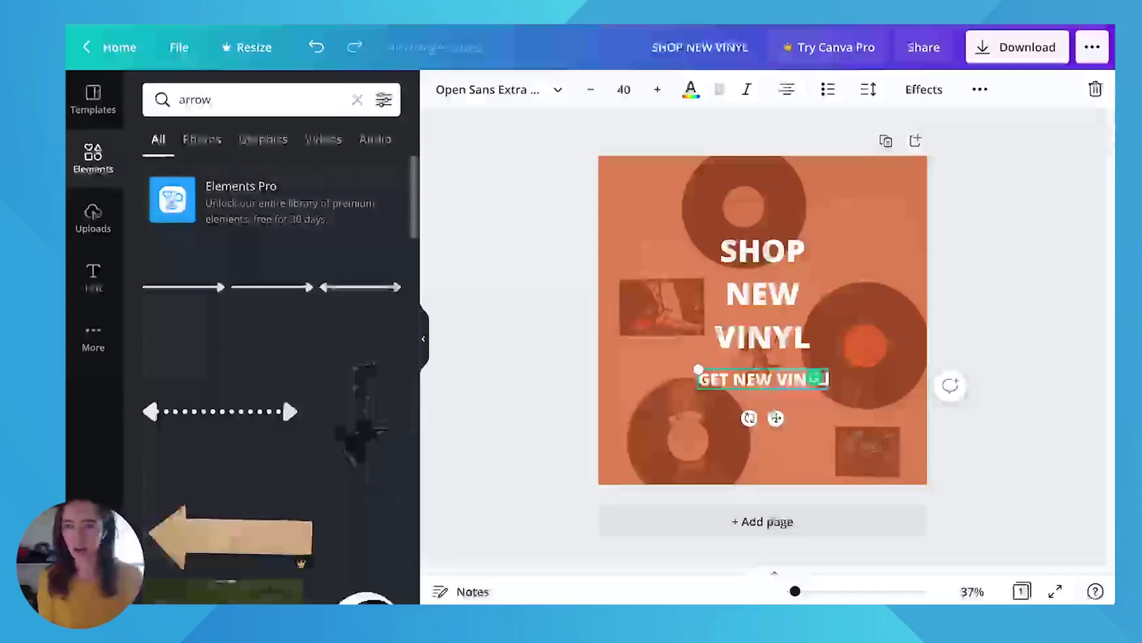
{"action": "scroll", "coordinate": [249, 391], "scroll_direction": "down", "scroll_amount": 3}
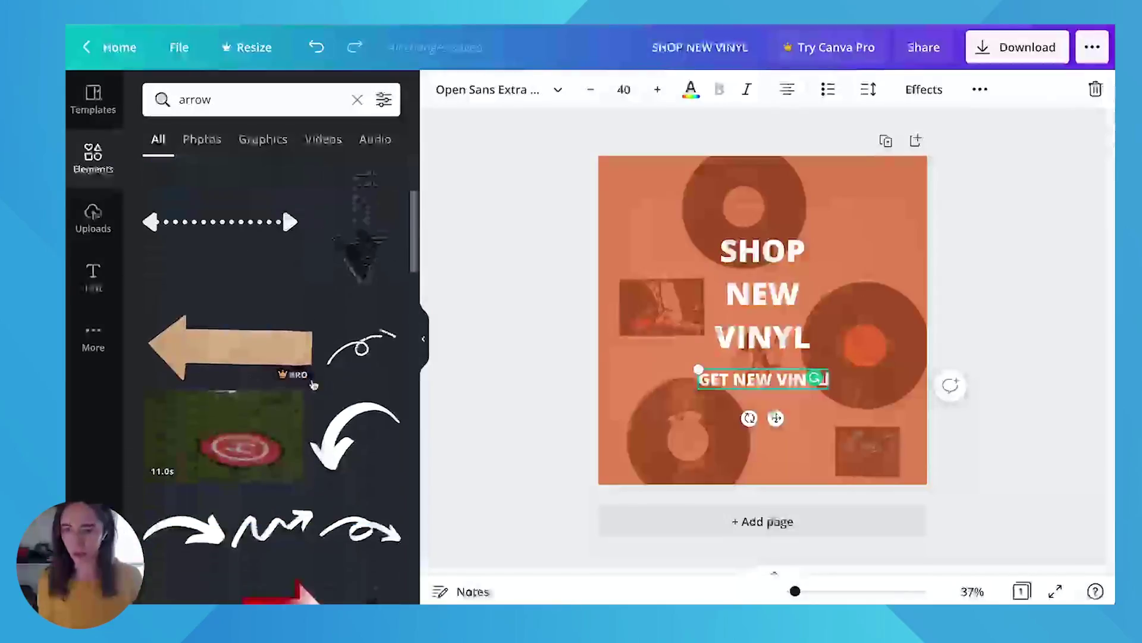
{"action": "scroll", "coordinate": [289, 375], "scroll_direction": "down", "scroll_amount": 5}
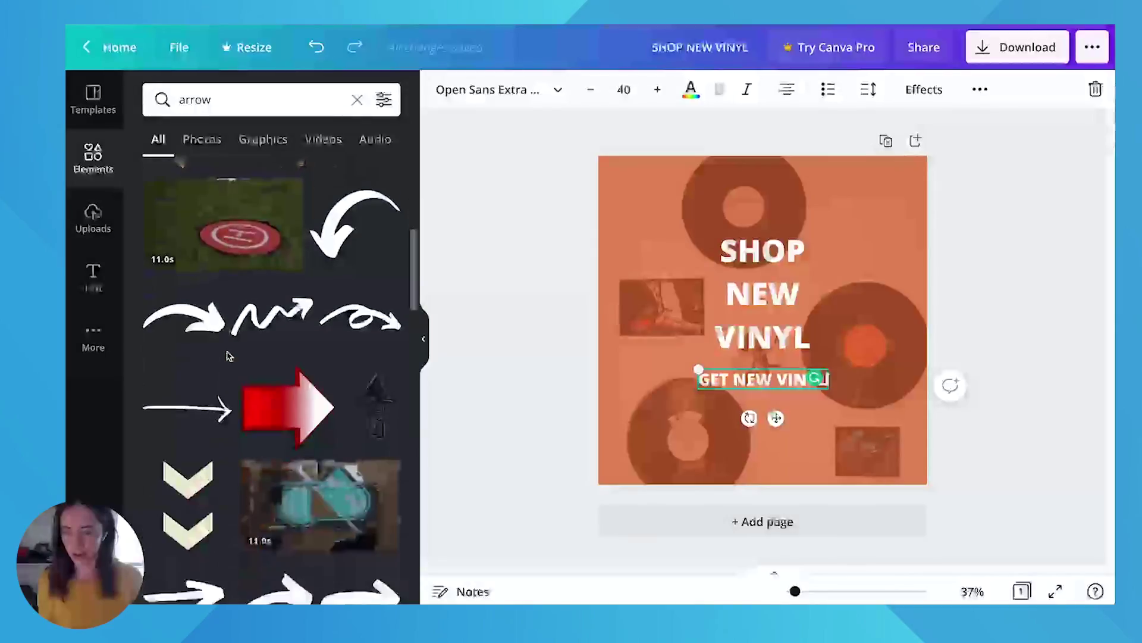
{"action": "scroll", "coordinate": [219, 332], "scroll_direction": "down", "scroll_amount": 5}
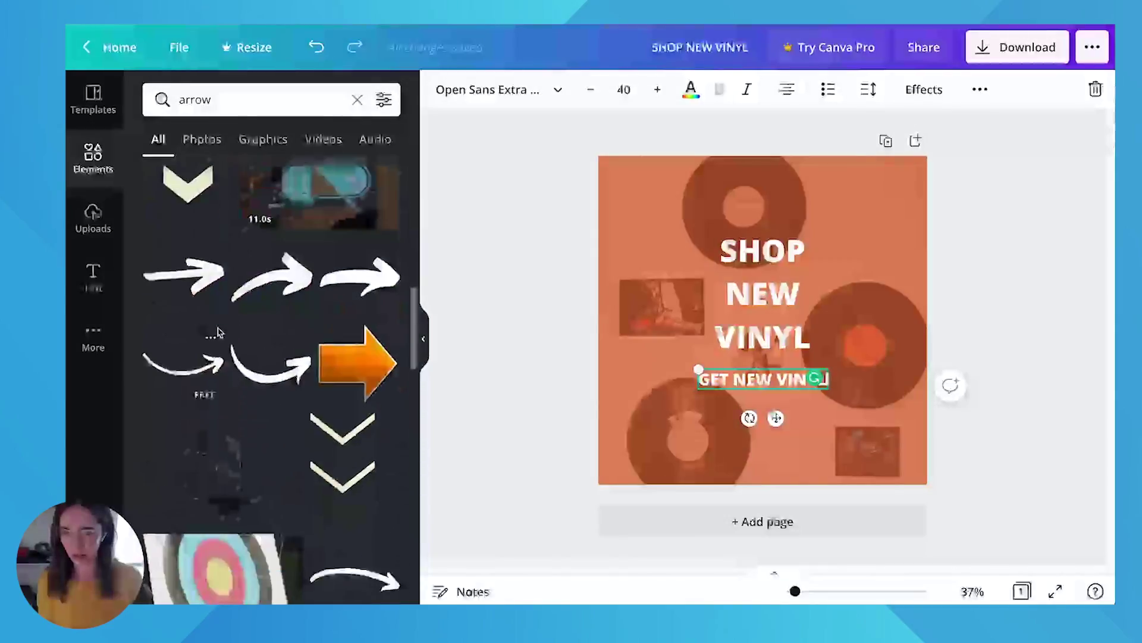
{"action": "scroll", "coordinate": [219, 332], "scroll_direction": "down", "scroll_amount": 10}
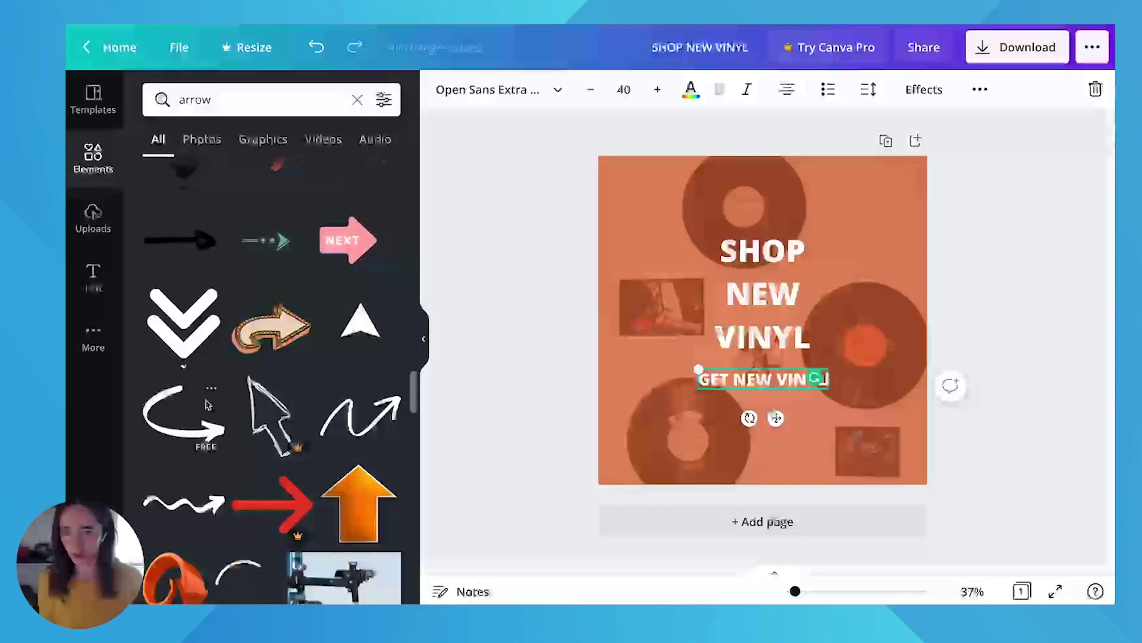
{"action": "scroll", "coordinate": [214, 357], "scroll_direction": "down", "scroll_amount": 2}
{"action": "left_click", "coordinate": [193, 384]}
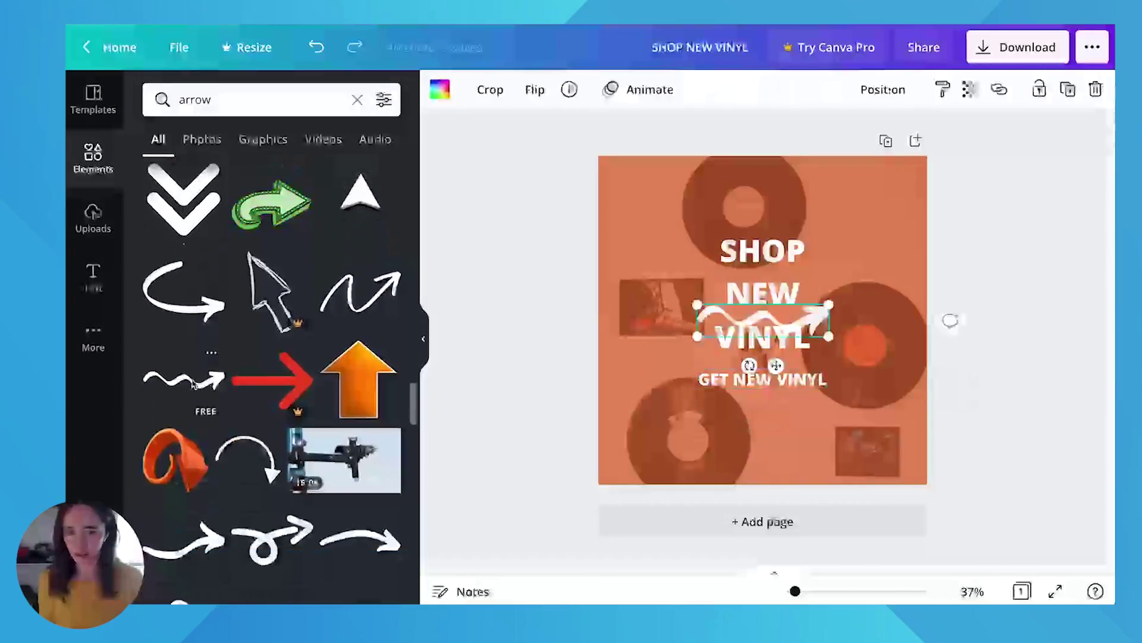
Step: Select the white squiggly arrow apart from the overlapping SHOP NEW VINYL heading
{"action": "left_click", "coordinate": [810, 319]}
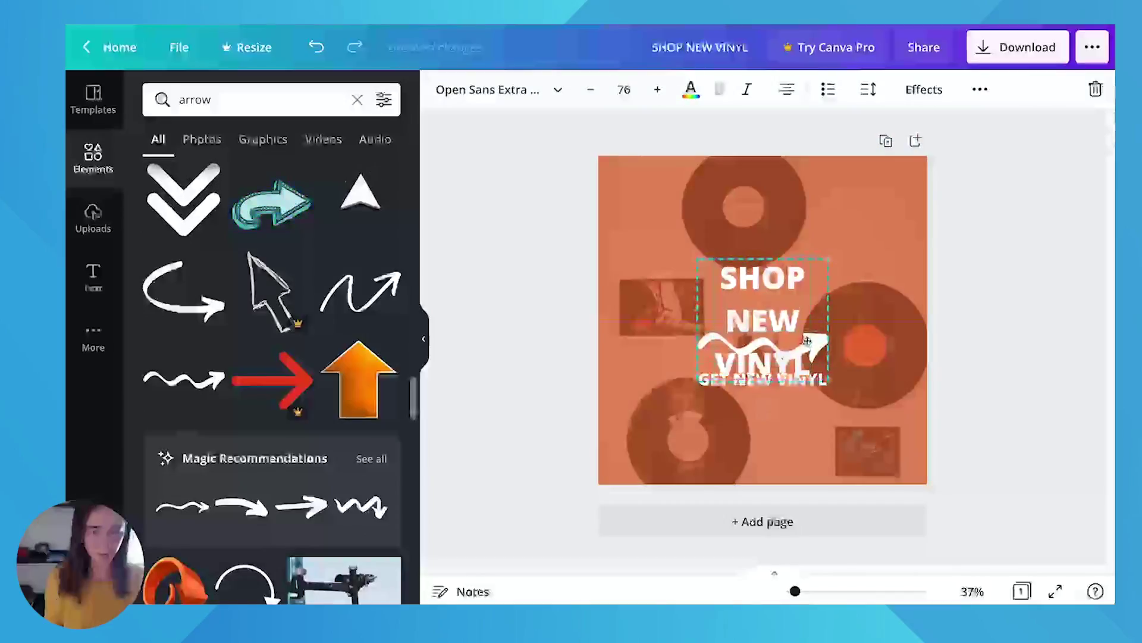
{"action": "left_click", "coordinate": [836, 326]}
{"action": "left_click", "coordinate": [824, 321]}
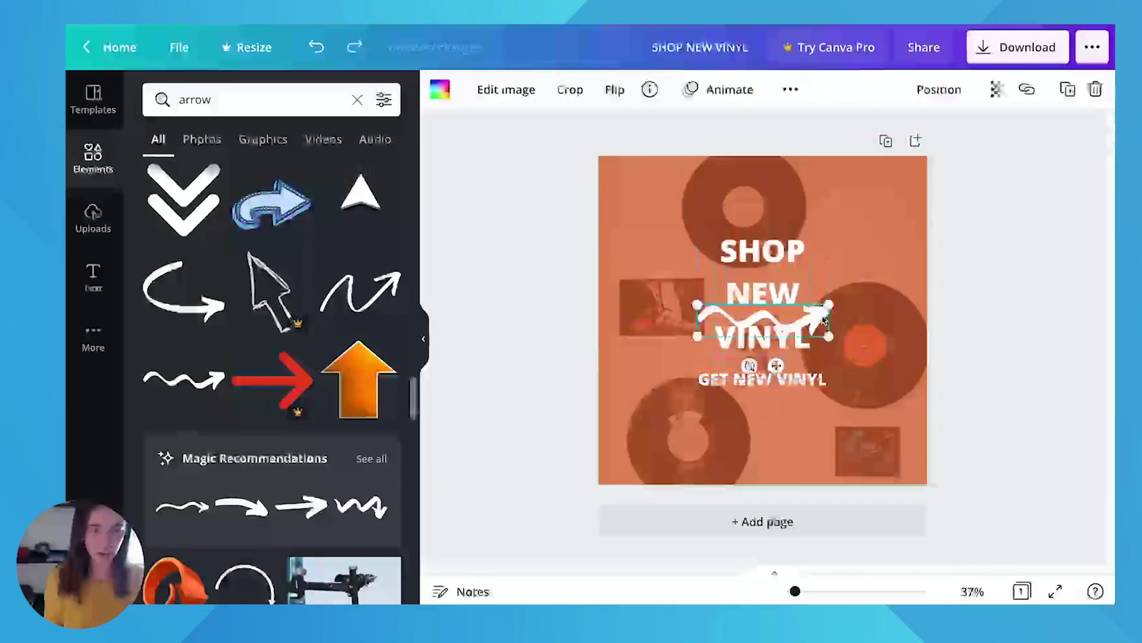
{"action": "left_click", "coordinate": [835, 324]}
{"action": "left_click", "coordinate": [812, 324]}
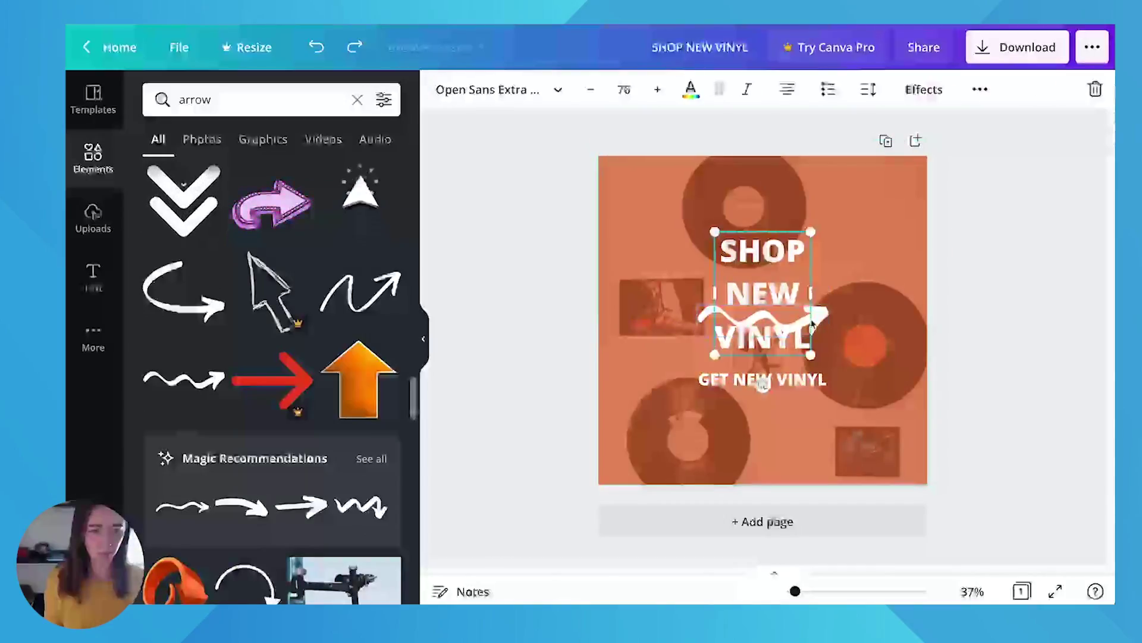
{"action": "left_click", "coordinate": [926, 339]}
{"action": "left_click", "coordinate": [818, 320]}
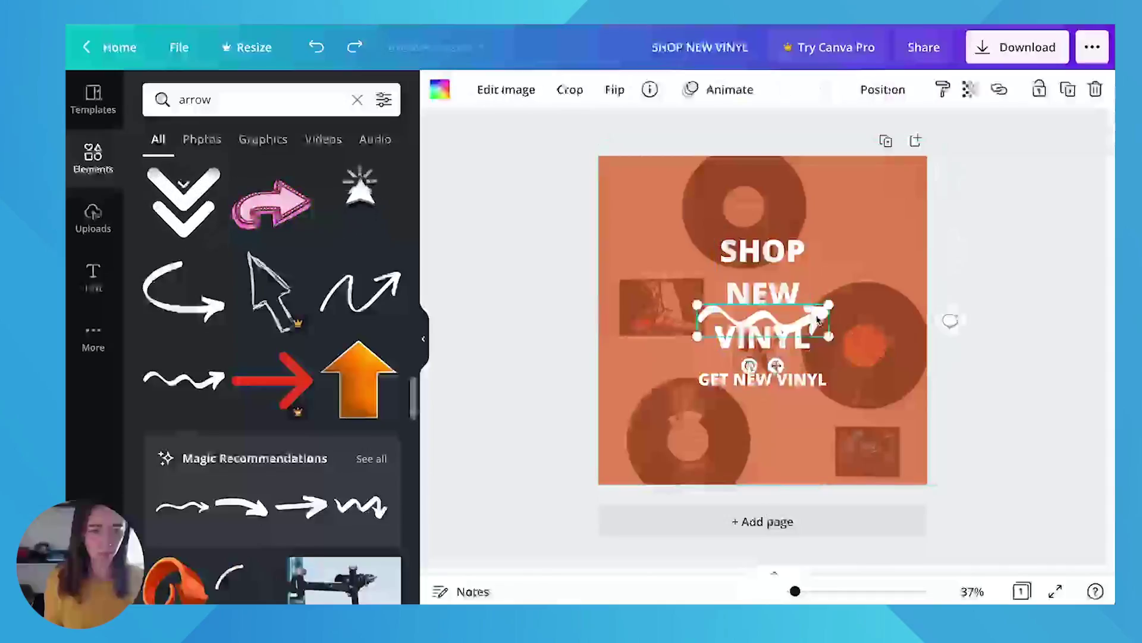
{"action": "left_click", "coordinate": [819, 320]}
Step: Move the white arrow down below the GET NEW VINYL text
{"action": "left_click_drag", "start_coordinate": [818, 320], "coordinate": [818, 408]}
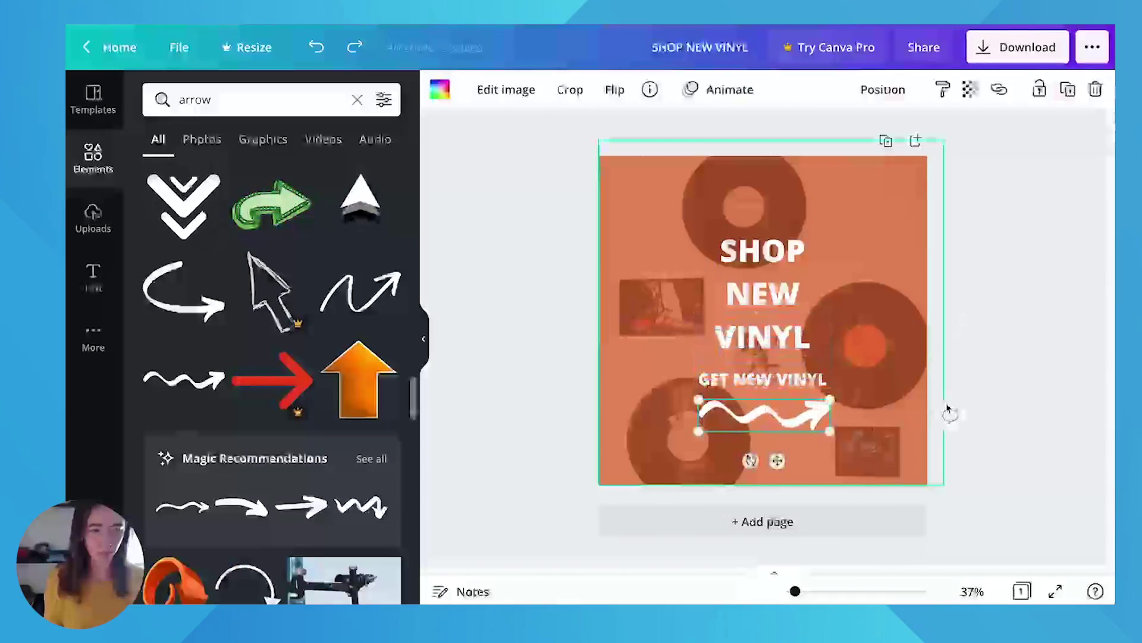
{"action": "left_click", "coordinate": [949, 411]}
{"action": "left_click", "coordinate": [785, 411]}
{"action": "left_click", "coordinate": [788, 388]}
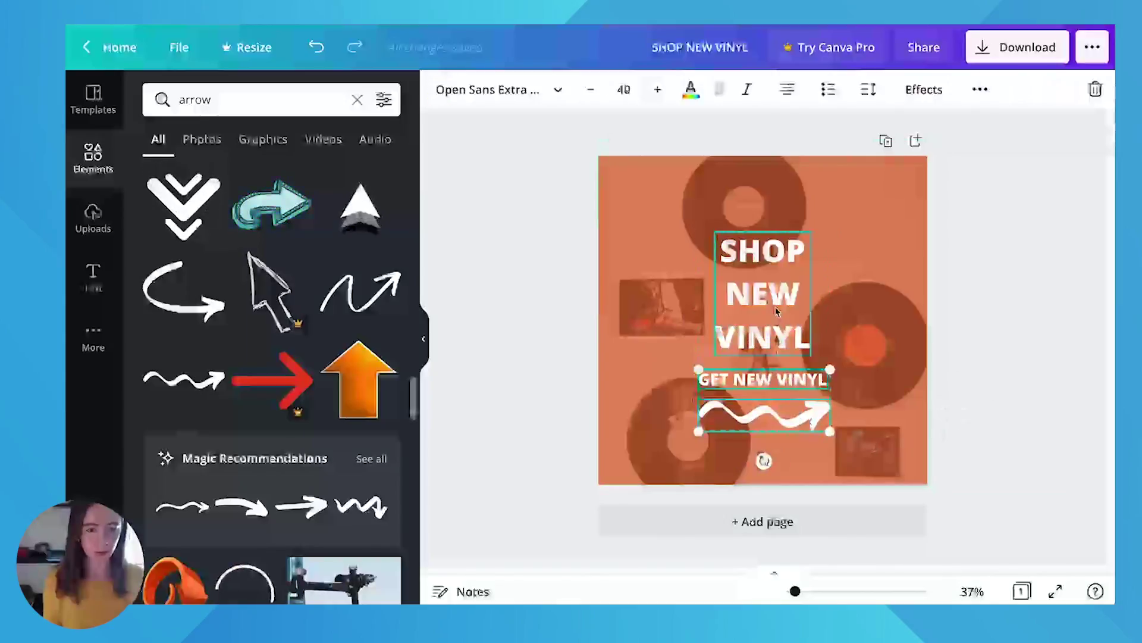
Step: Nudge SHOP NEW VINYL and GET NEW VINYL slightly higher, then download the finished post
{"action": "left_click_drag", "start_coordinate": [759, 267], "coordinate": [757, 255]}
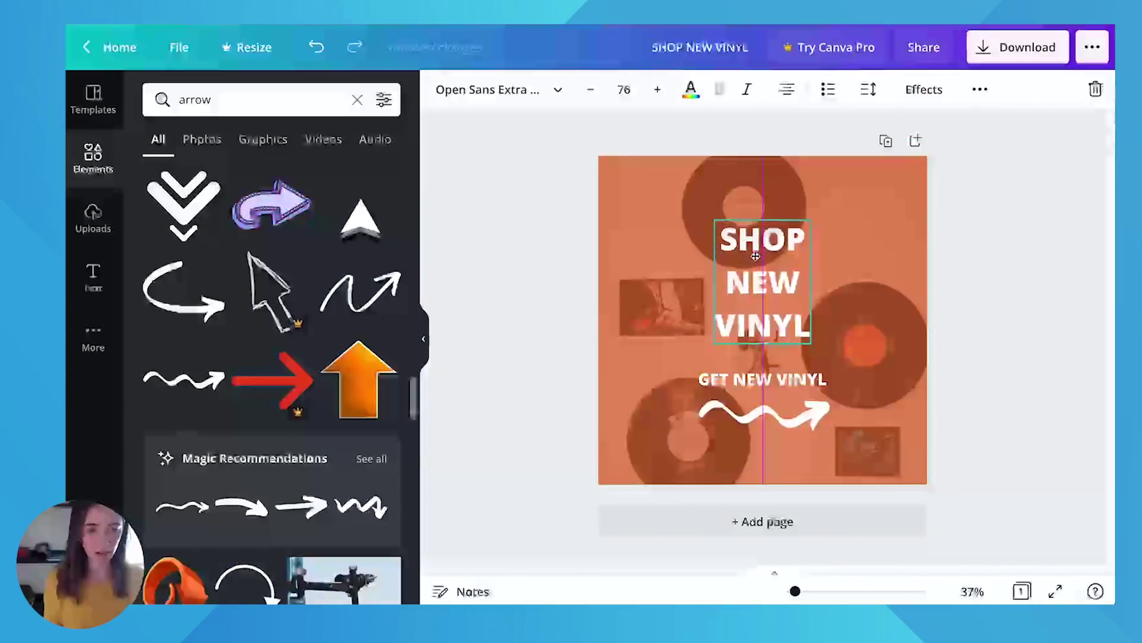
{"action": "left_click", "coordinate": [786, 385]}
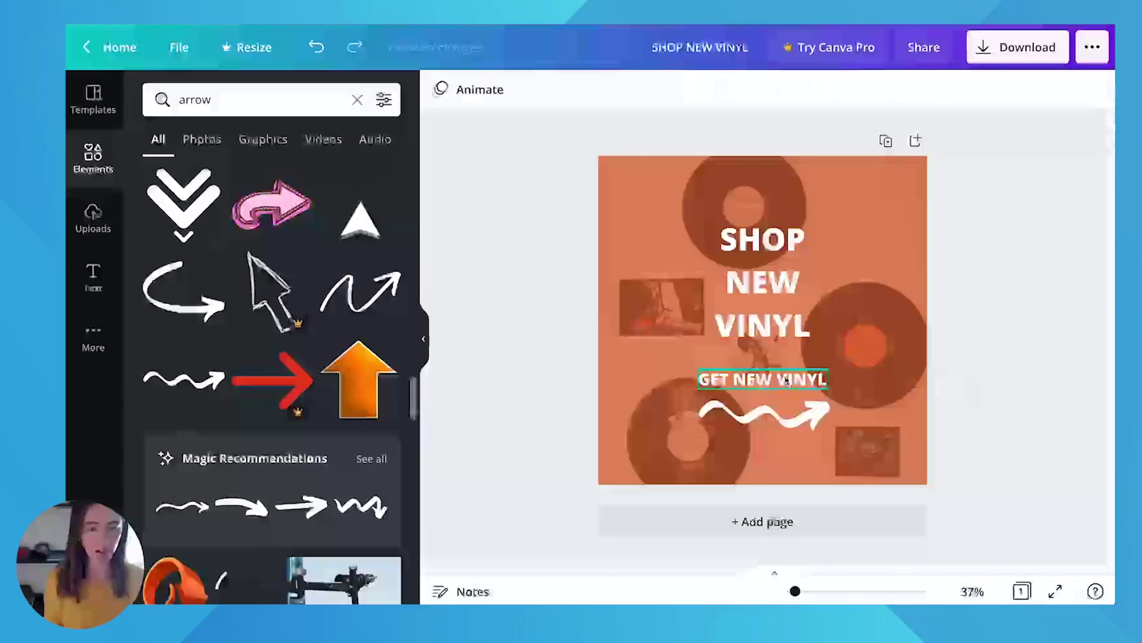
{"action": "left_click_drag", "start_coordinate": [787, 385], "coordinate": [781, 378]}
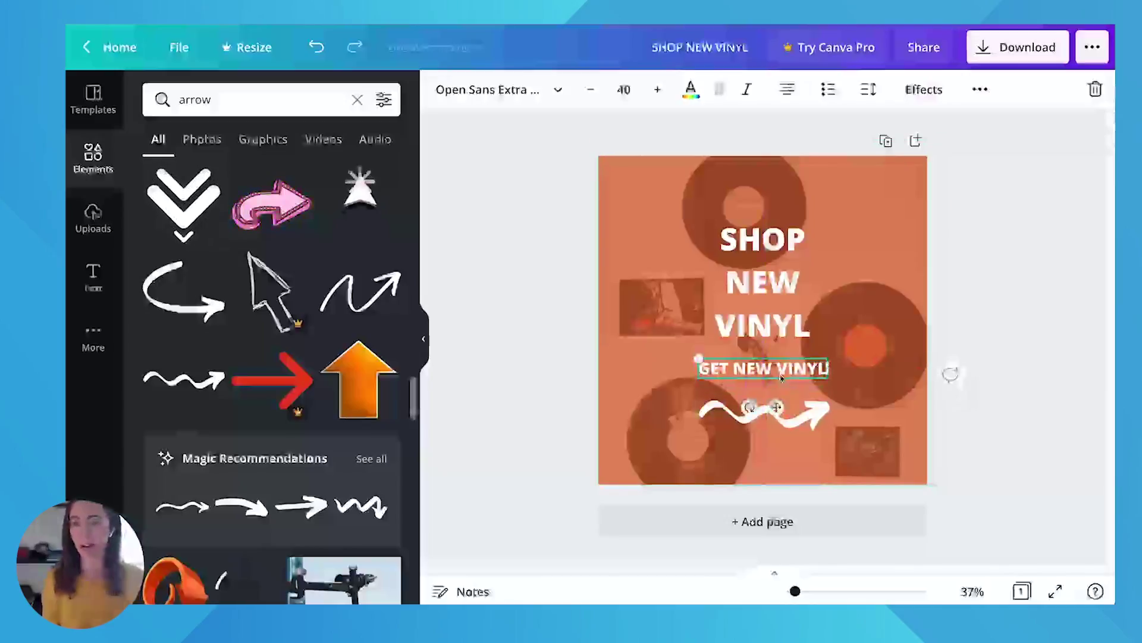
{"action": "left_click", "coordinate": [1097, 247]}
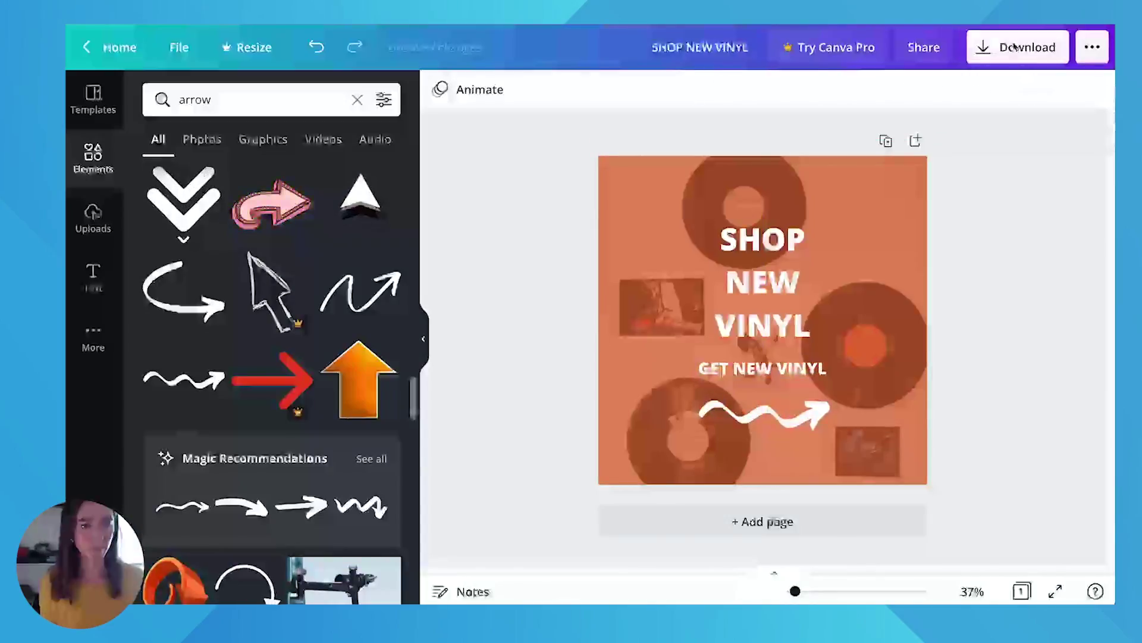
{"action": "left_click", "coordinate": [1017, 47]}
{"action": "left_click", "coordinate": [945, 498]}
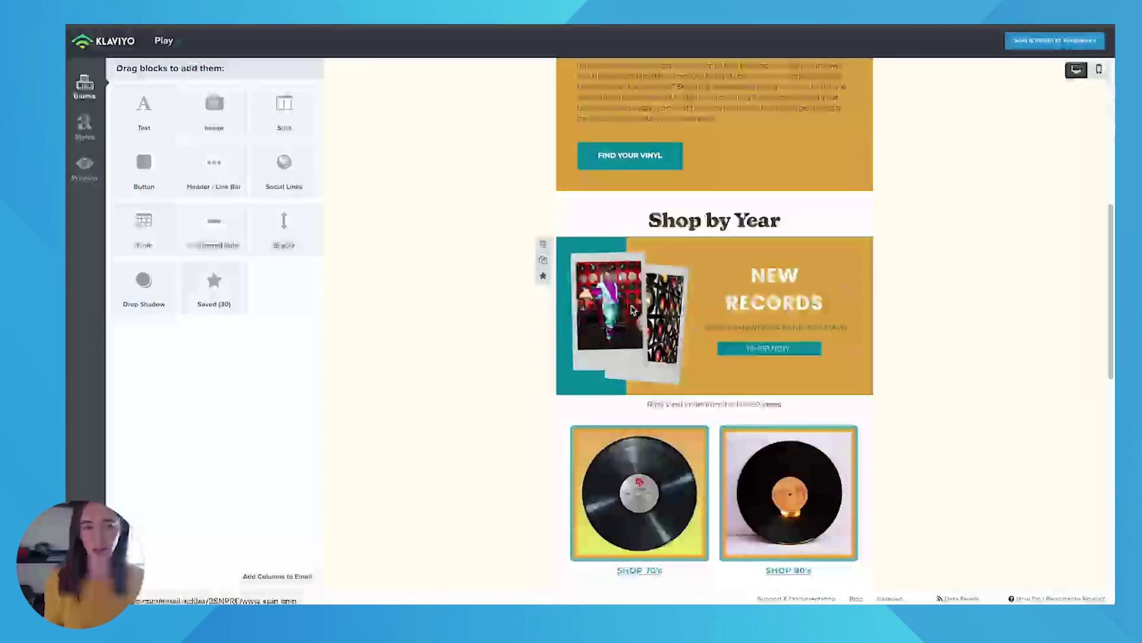
Step: Add an Image block below the NEW RECORDS banner holding the uploaded SHOP NEW VINYL.png
{"action": "left_click_drag", "start_coordinate": [214, 107], "coordinate": [588, 367]}
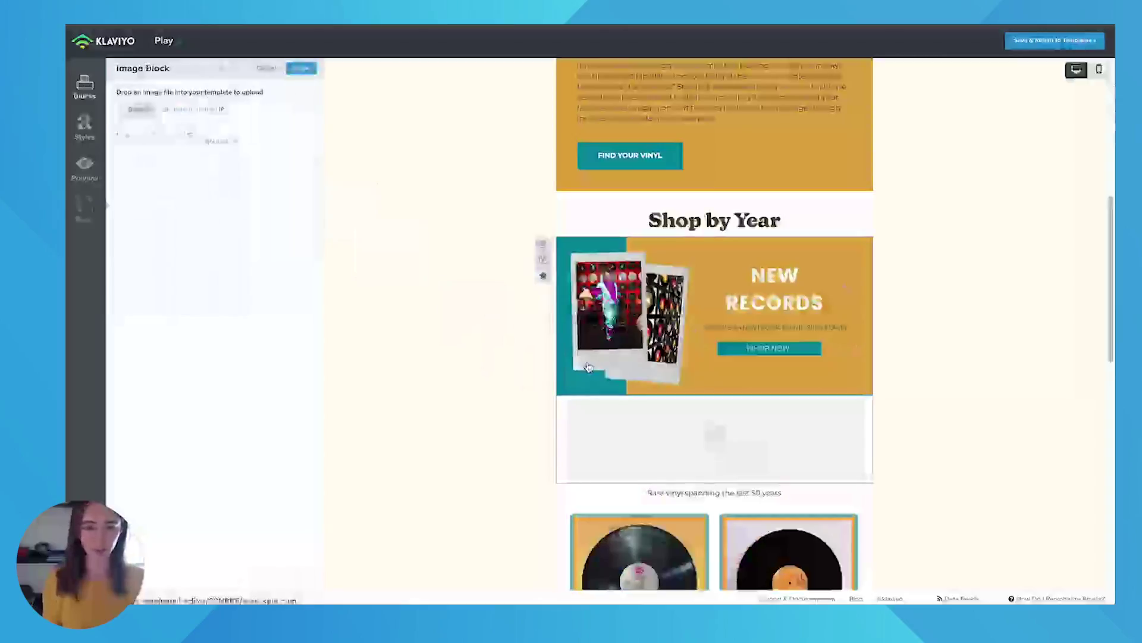
{"action": "left_click", "coordinate": [140, 111]}
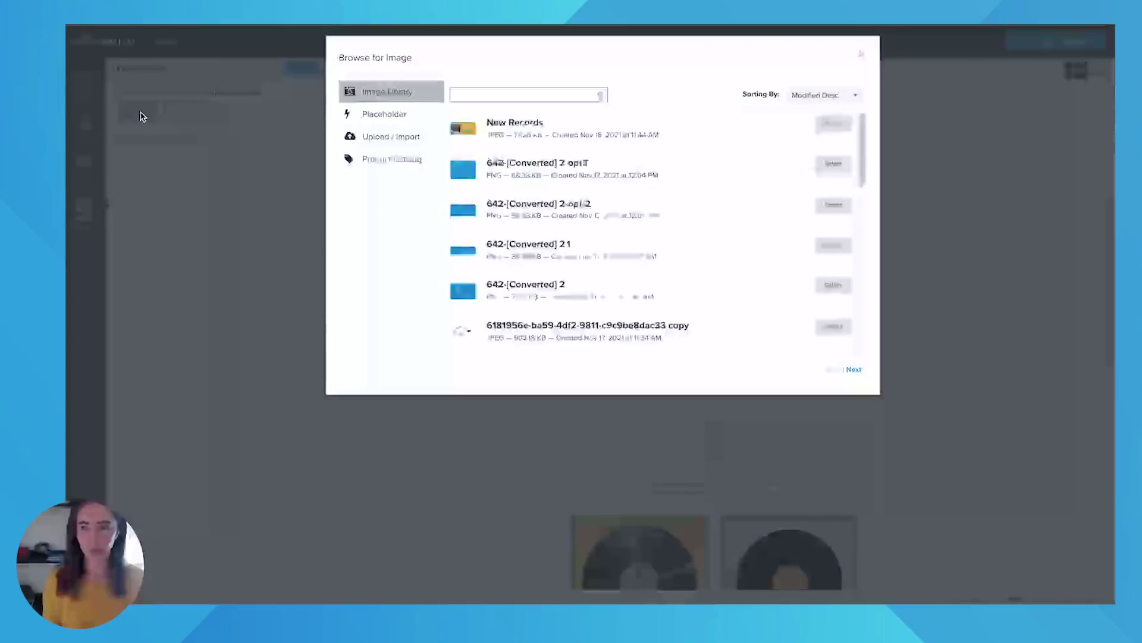
{"action": "left_click", "coordinate": [386, 138]}
{"action": "left_click", "coordinate": [631, 156]}
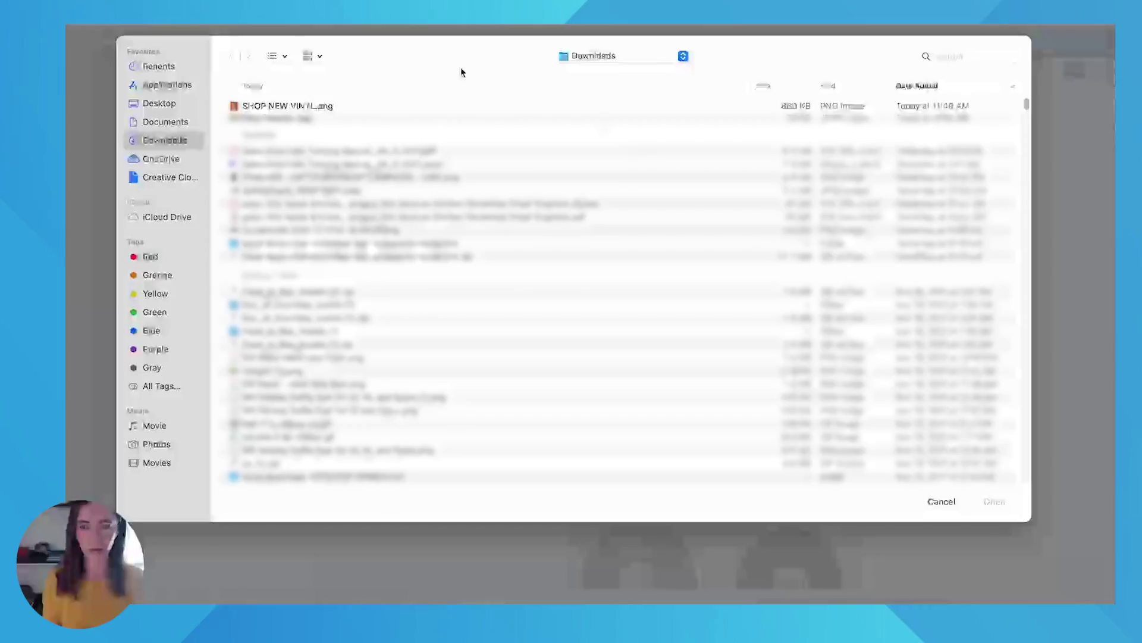
{"action": "double_click", "coordinate": [325, 107]}
{"action": "left_click", "coordinate": [850, 146]}
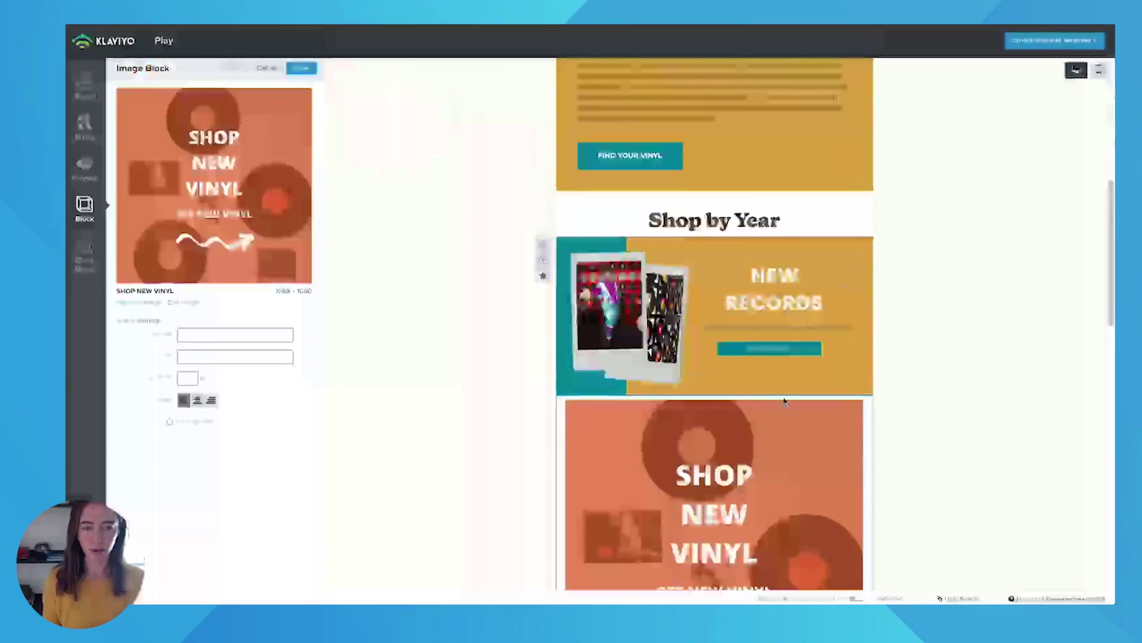
{"action": "scroll", "coordinate": [581, 416], "scroll_direction": "down", "scroll_amount": 3}
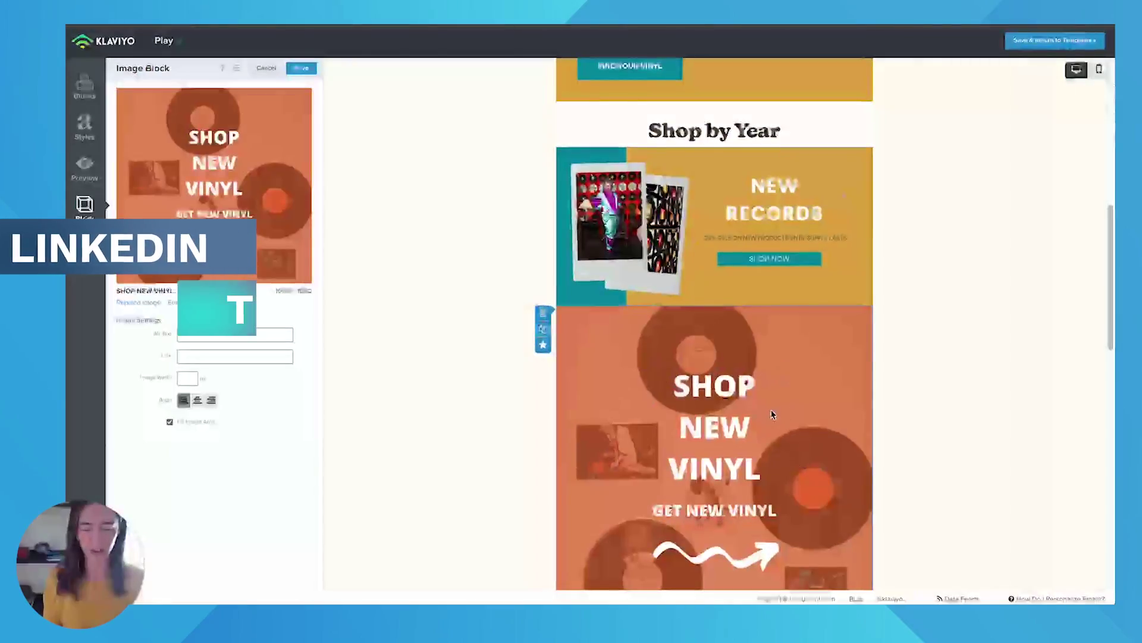
{"action": "scroll", "coordinate": [772, 414], "scroll_direction": "down", "scroll_amount": 3}
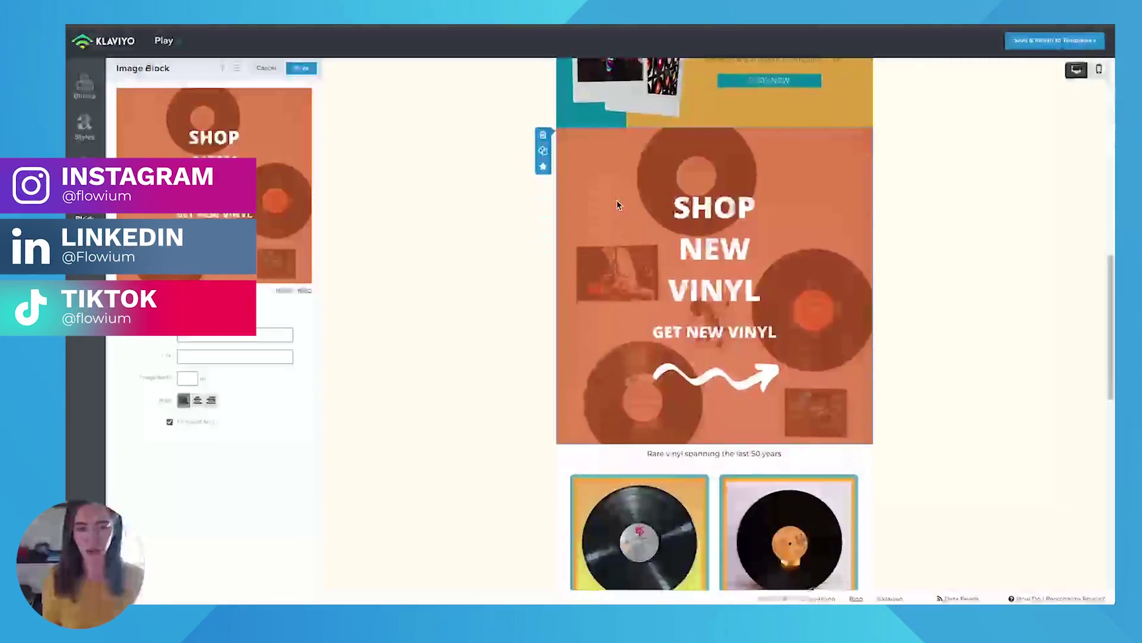
{"action": "scroll", "coordinate": [745, 280], "scroll_direction": "down", "scroll_amount": 2}
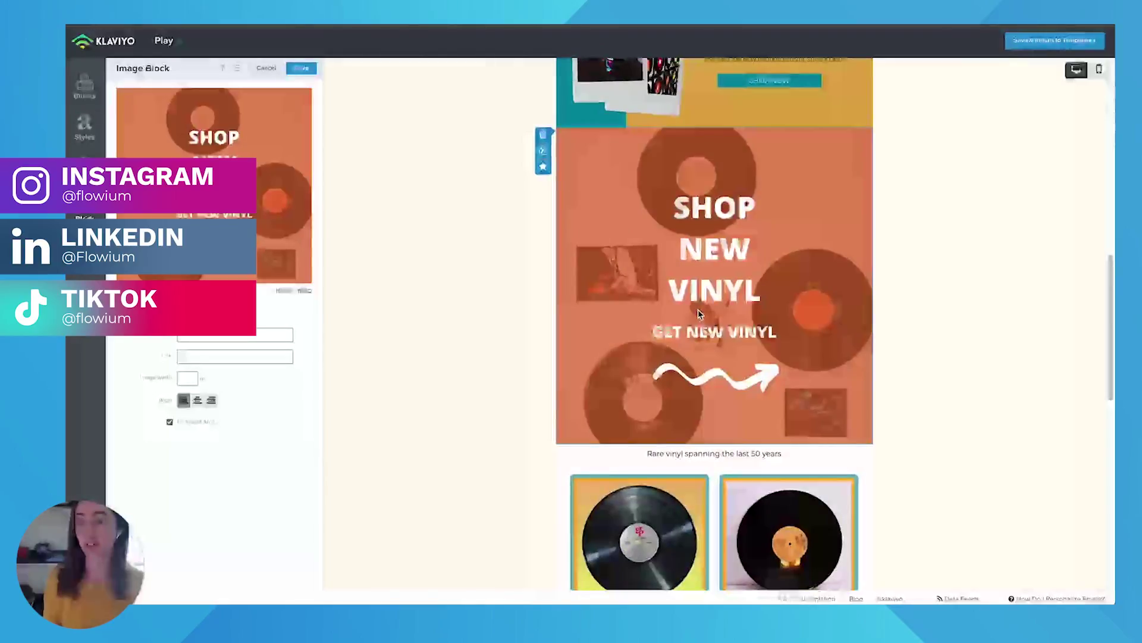